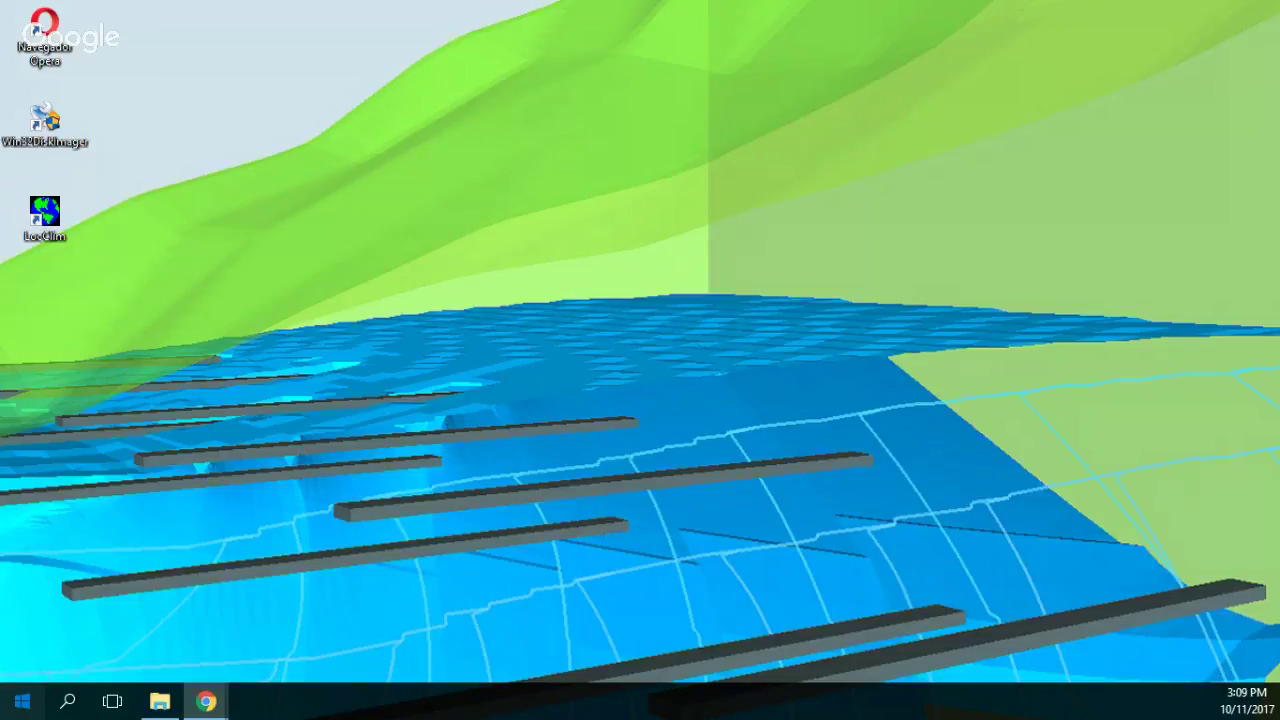
# Open the Windows Start menu from the desktop.
pyautogui.press('super')
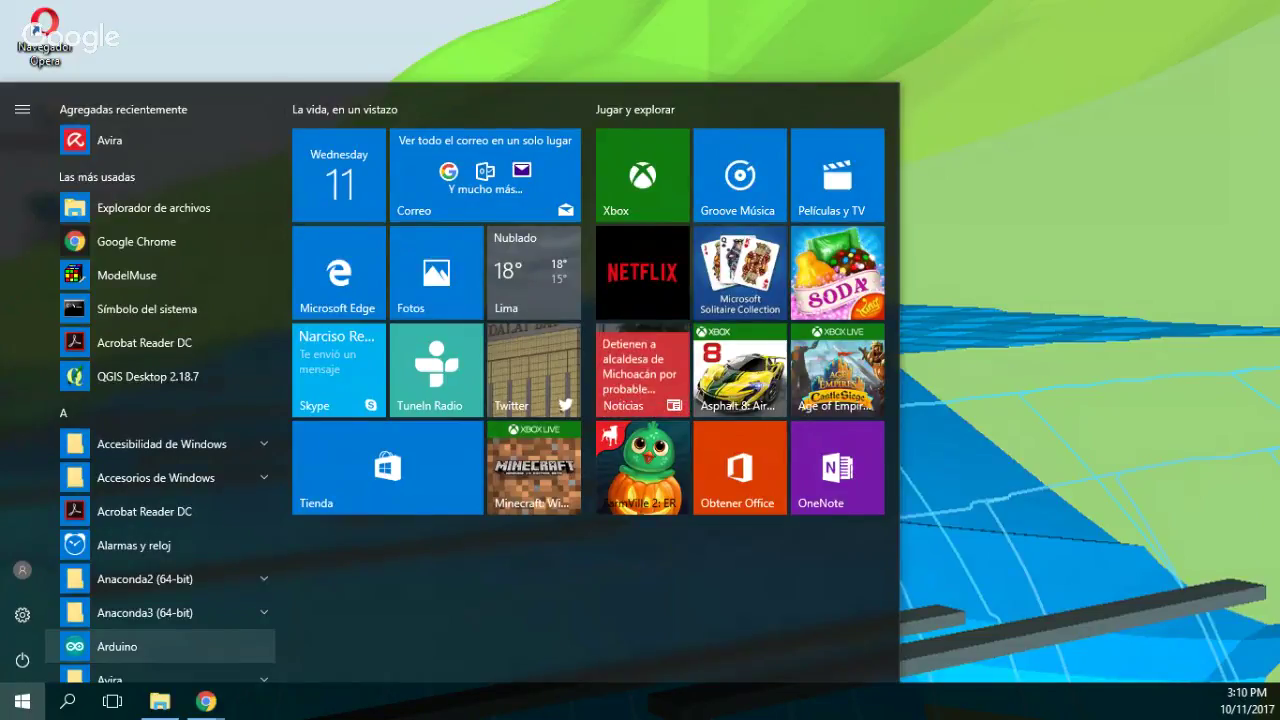
# Launch ModelMuse from the Start search and begin a new model.
pyautogui.write('model')
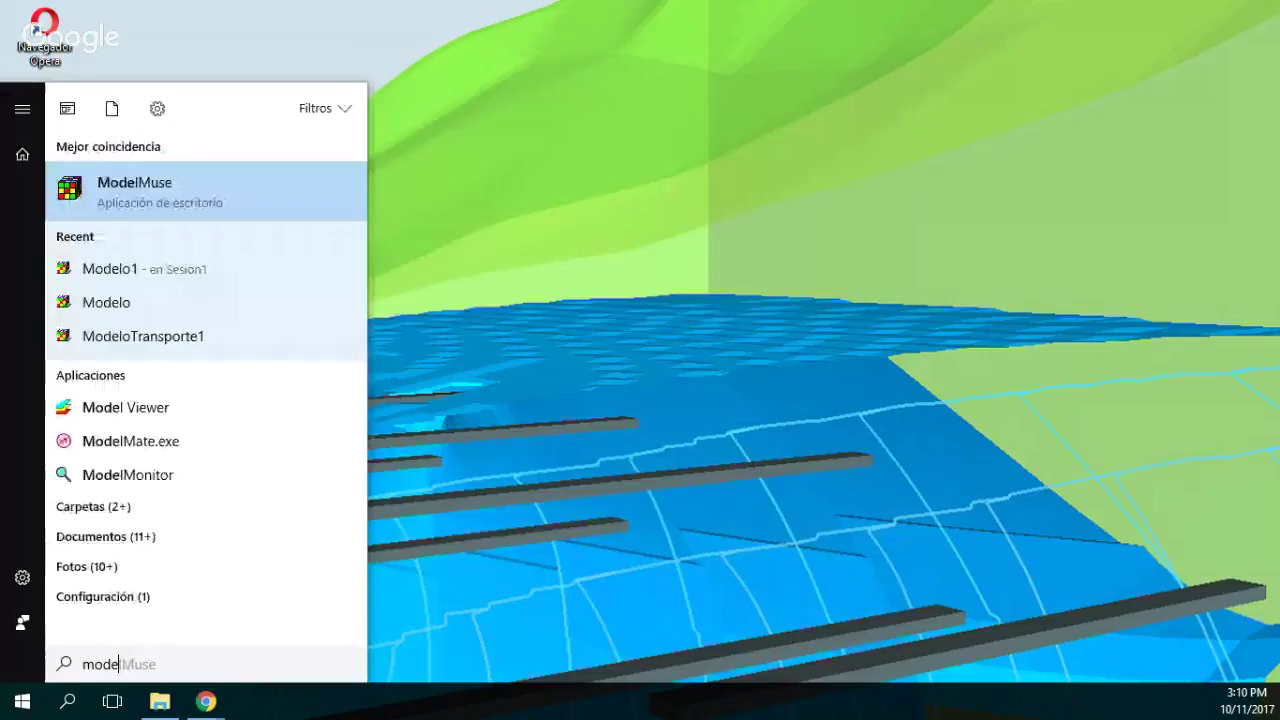
pyautogui.press('Return')
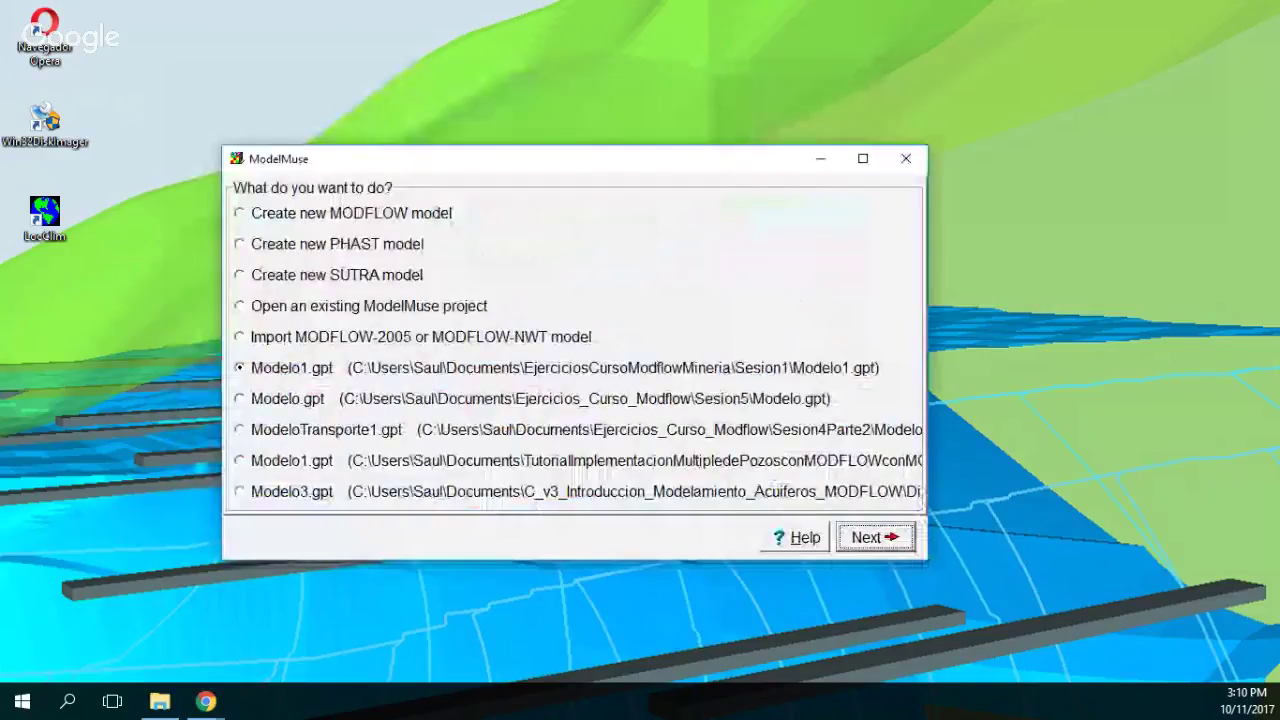
pyautogui.press('Return')
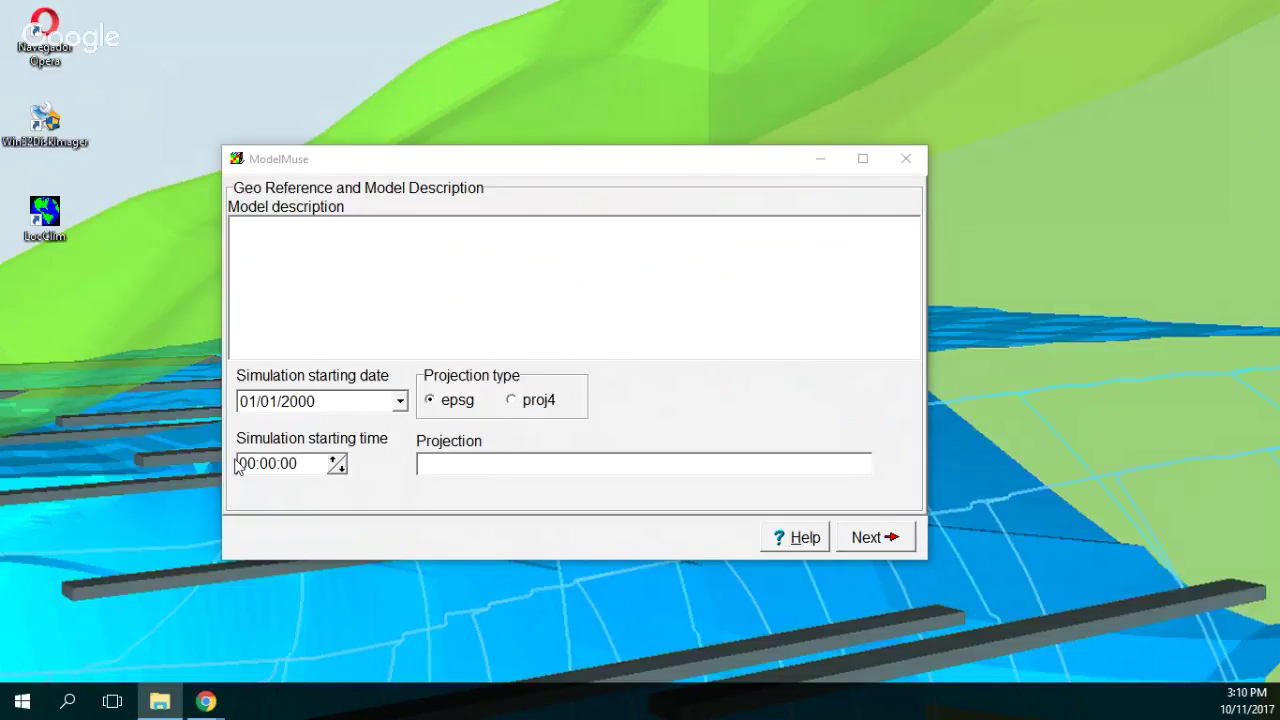
# Enter EPSG projection 32613 and advance to the Initial Grid page.
pyautogui.click(640, 463)
pyautogui.write('32')
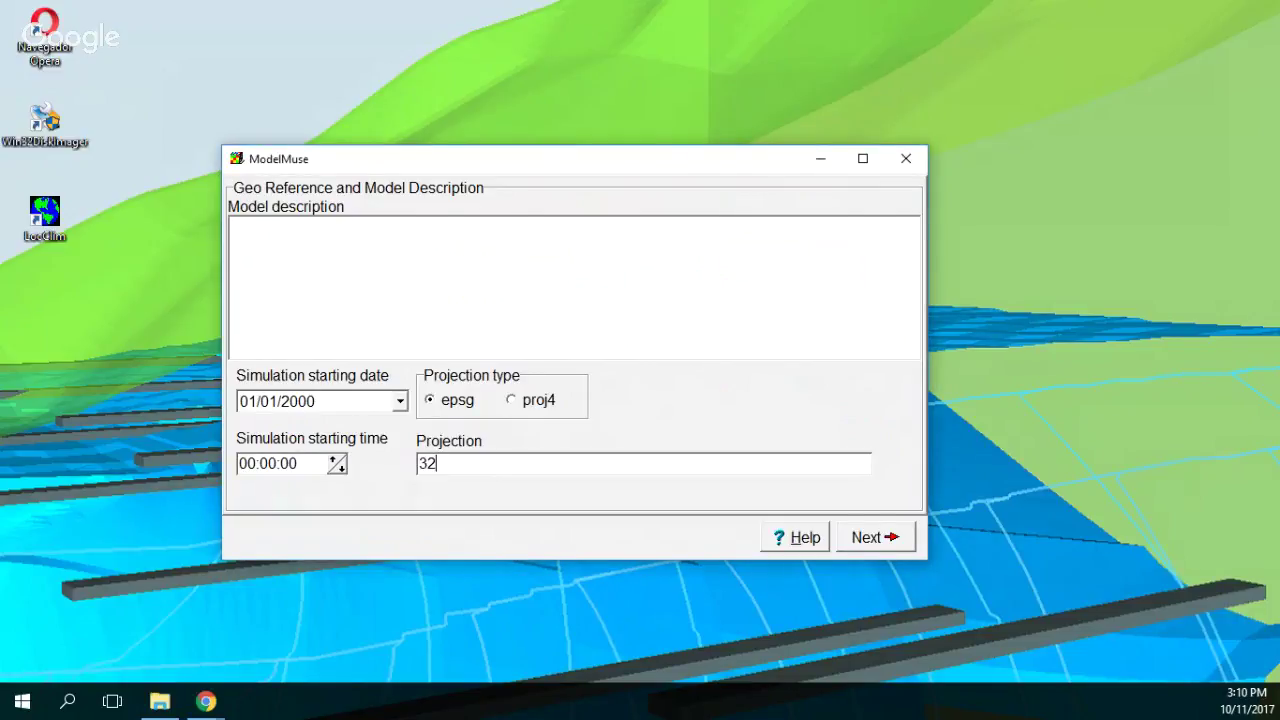
pyautogui.write('613')
pyautogui.press('Home')
pyautogui.hotkey('shift', 'Right')
pyautogui.hotkey('shift', 'Right')
pyautogui.press('Right')
pyautogui.hotkey('shift', 'Right')
pyautogui.hotkey('shift', 'Right')
pyautogui.hotkey('shift', 'Right')
pyautogui.press('Return')
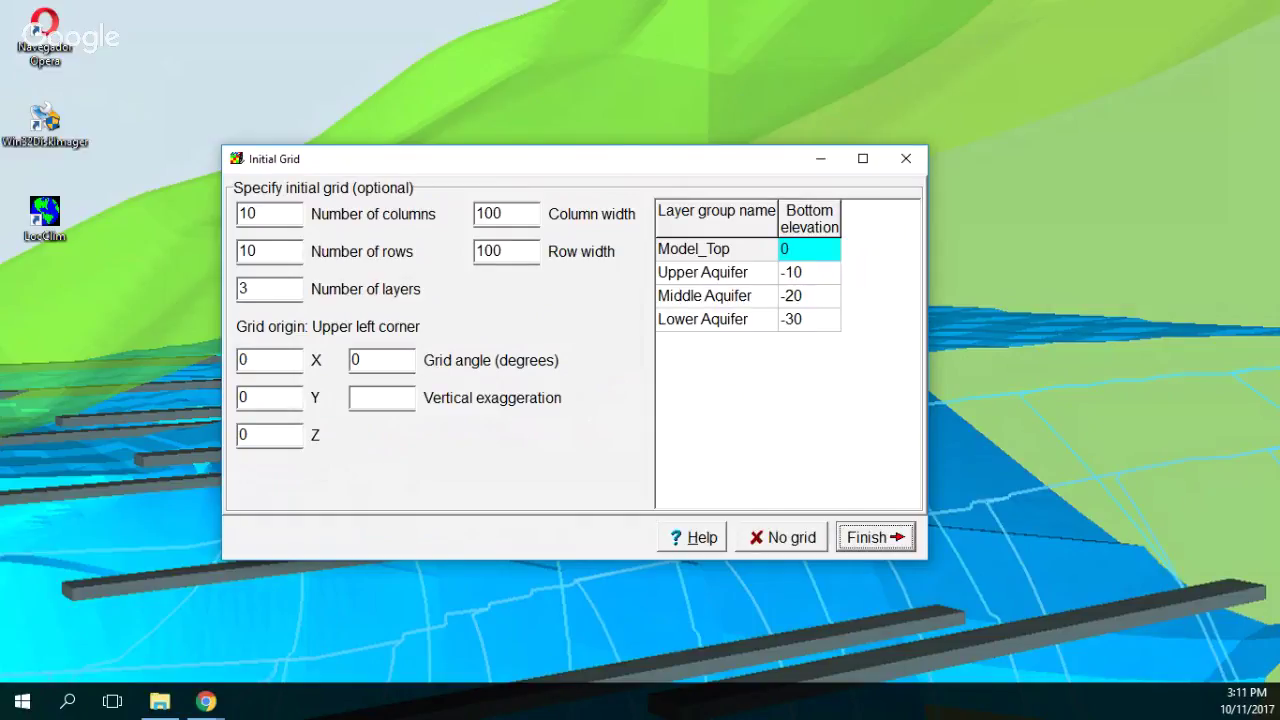
# Skip the initial grid, maximize the window, and import ModelExtension.shp from the Shp folder.
pyautogui.click(781, 537)
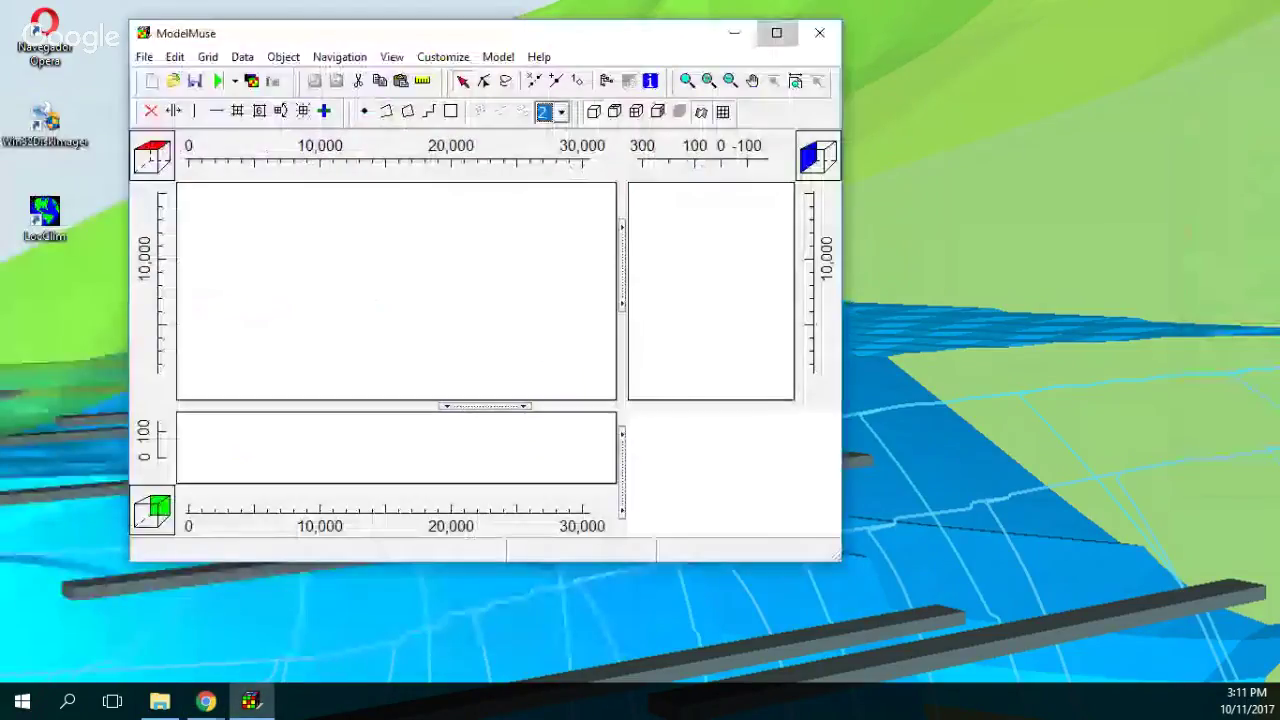
pyautogui.click(771, 29)
pyautogui.click(15, 30)
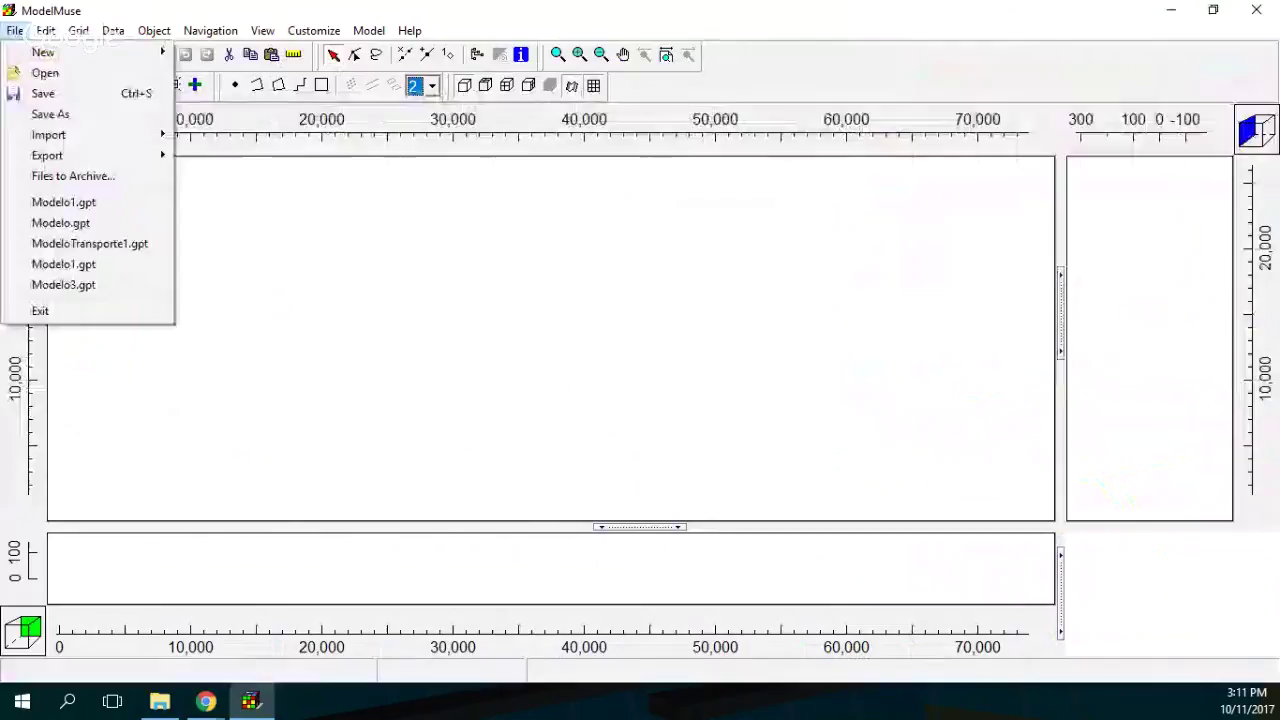
pyautogui.moveTo(48, 134)
pyautogui.click(226, 155)
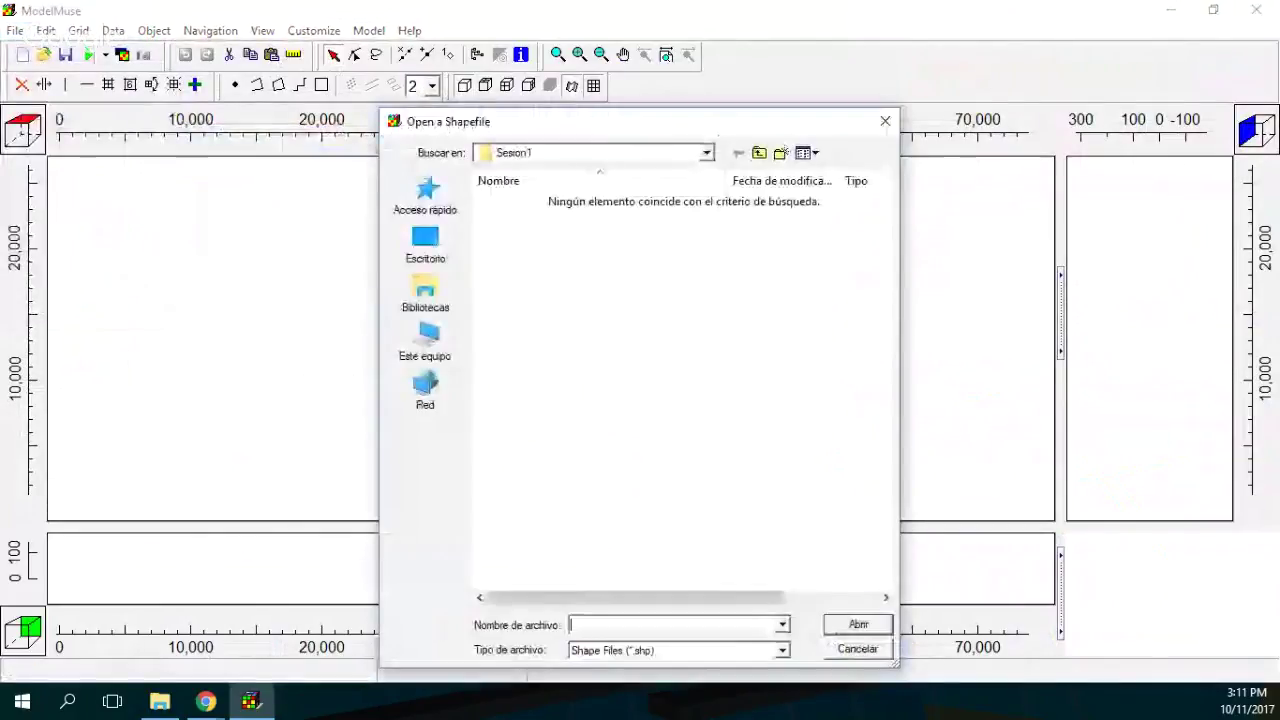
pyautogui.click(759, 152)
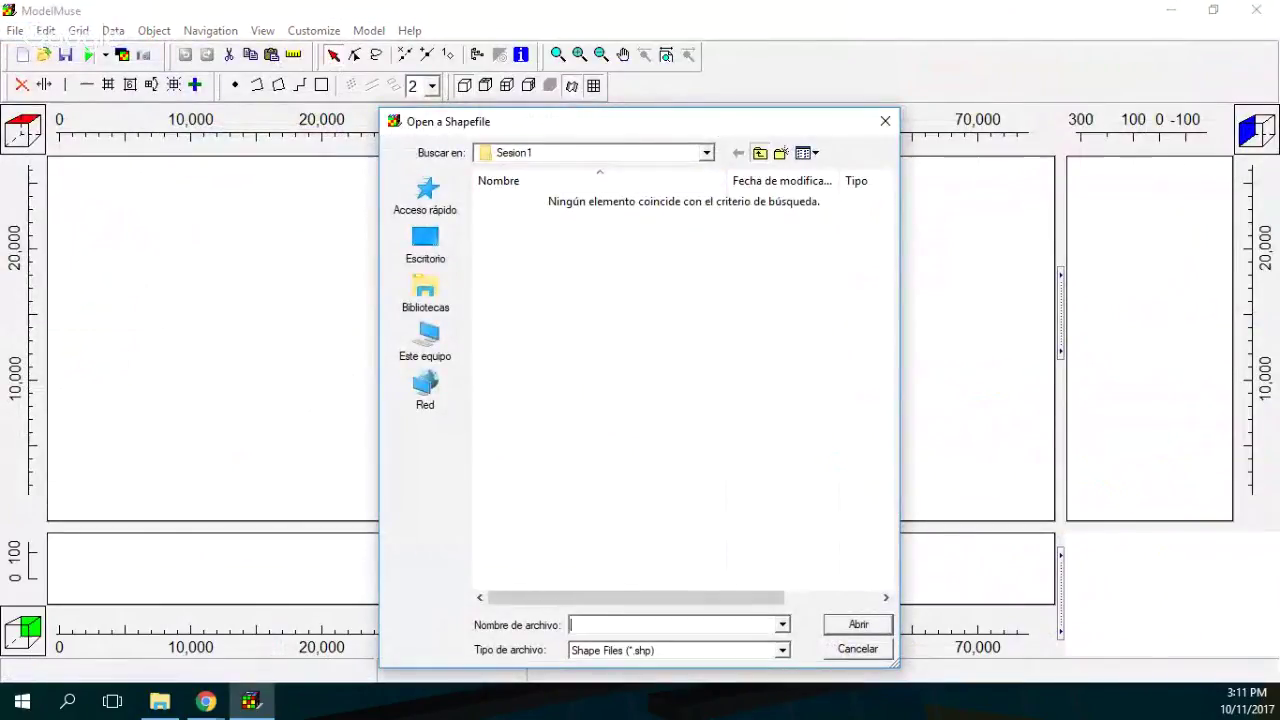
pyautogui.click(759, 152)
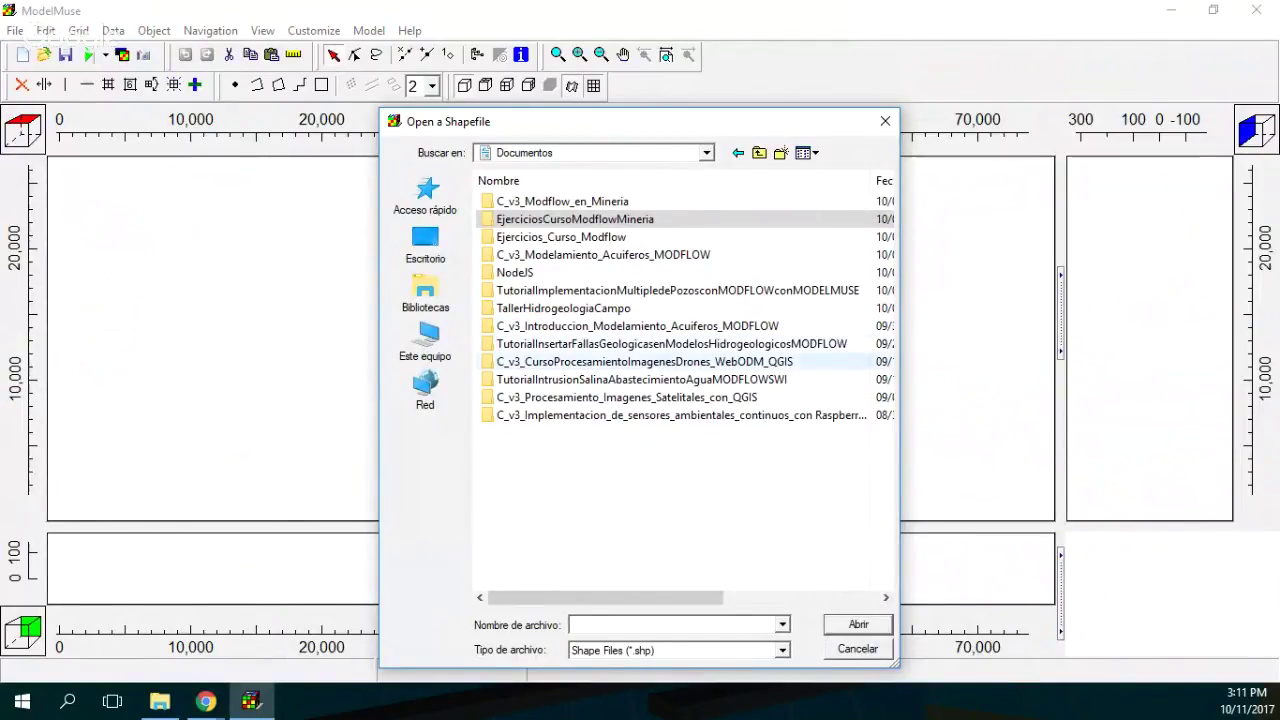
pyautogui.doubleClick(600, 290)
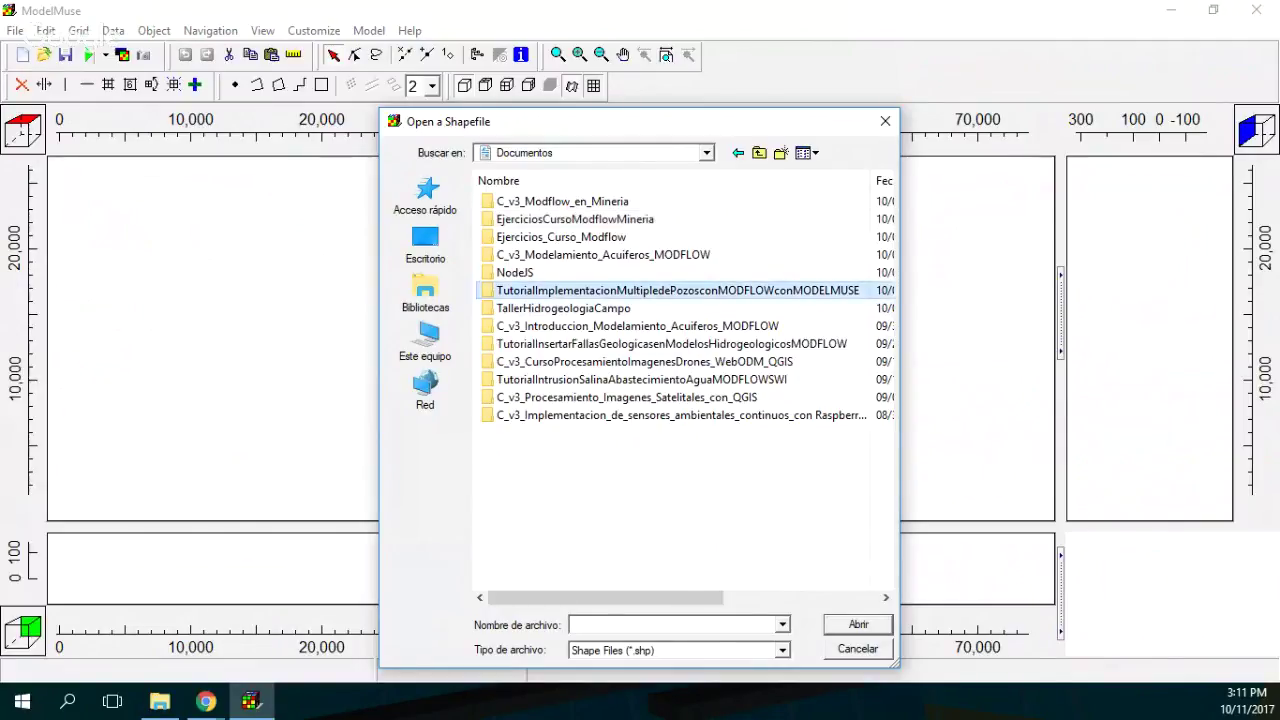
pyautogui.doubleClick(505, 255)
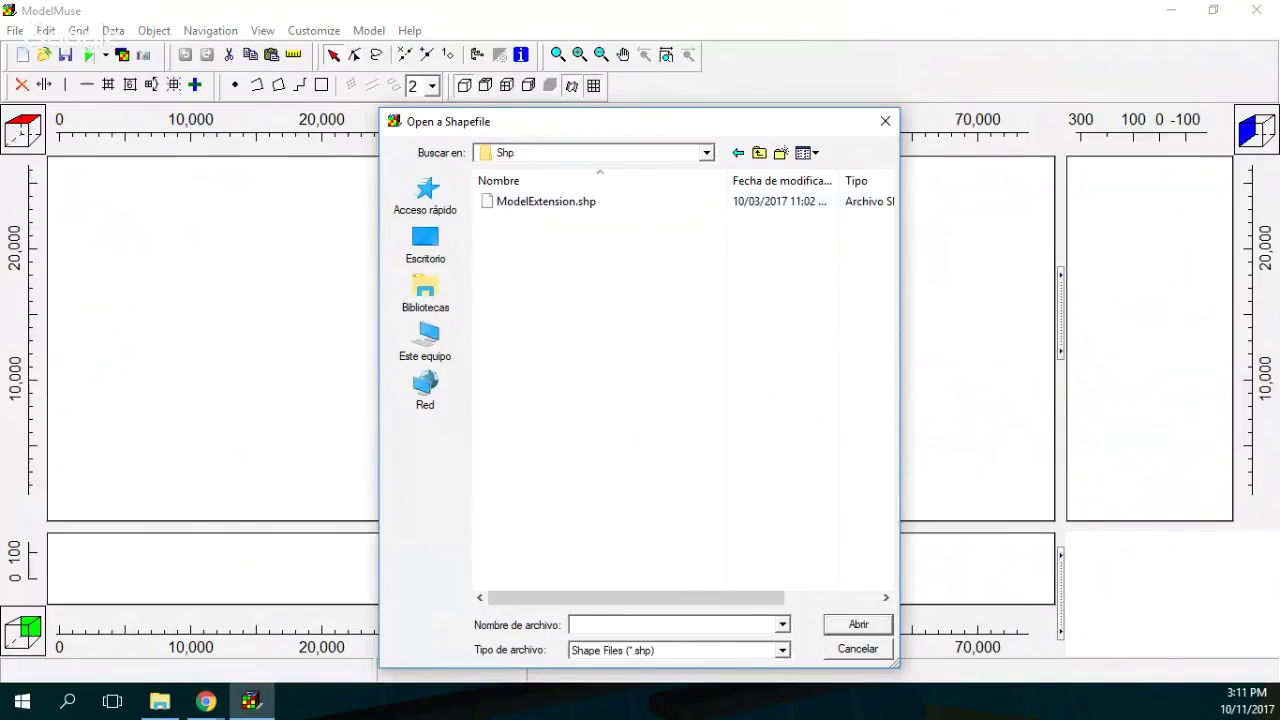
pyautogui.click(546, 201)
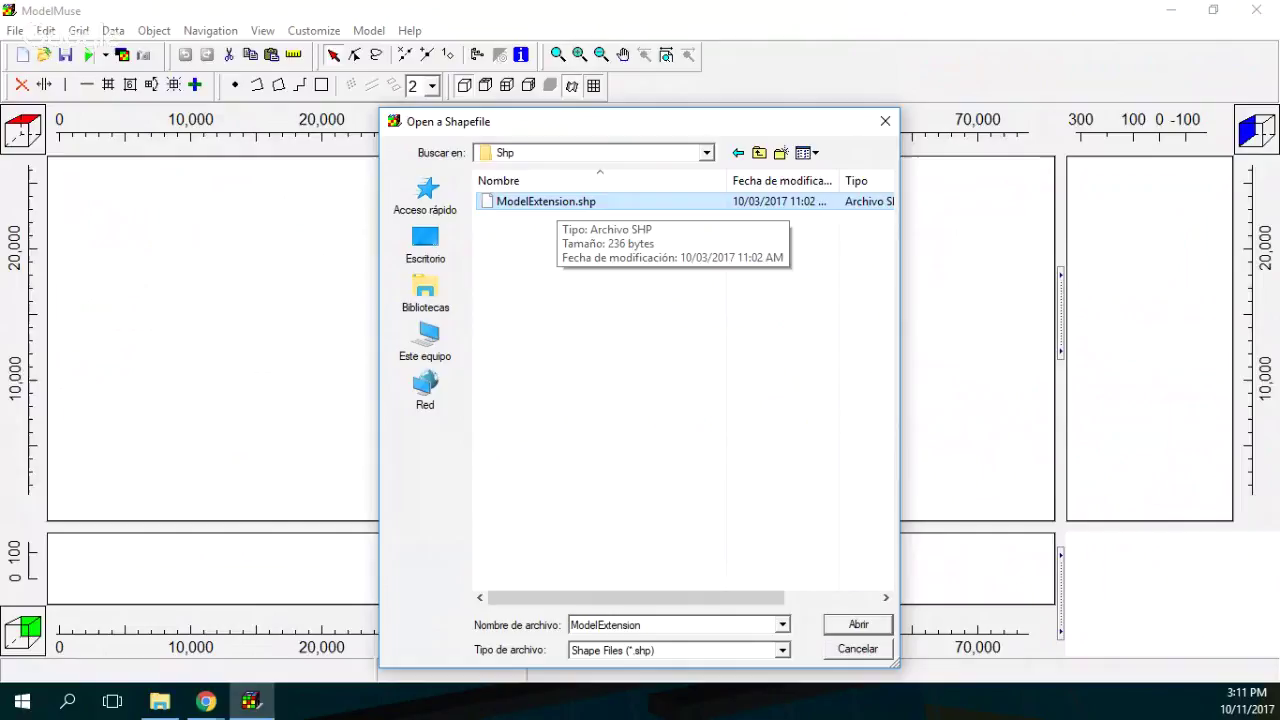
pyautogui.press('Return')
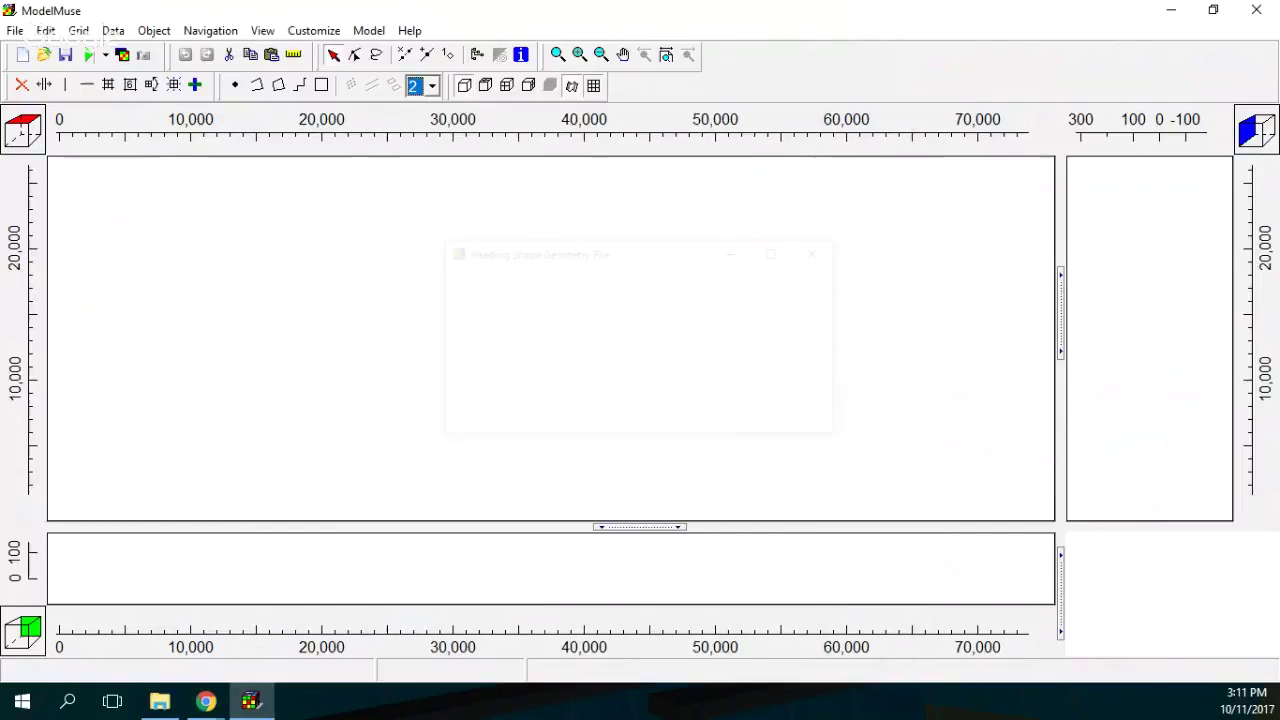
pyautogui.press('Return')
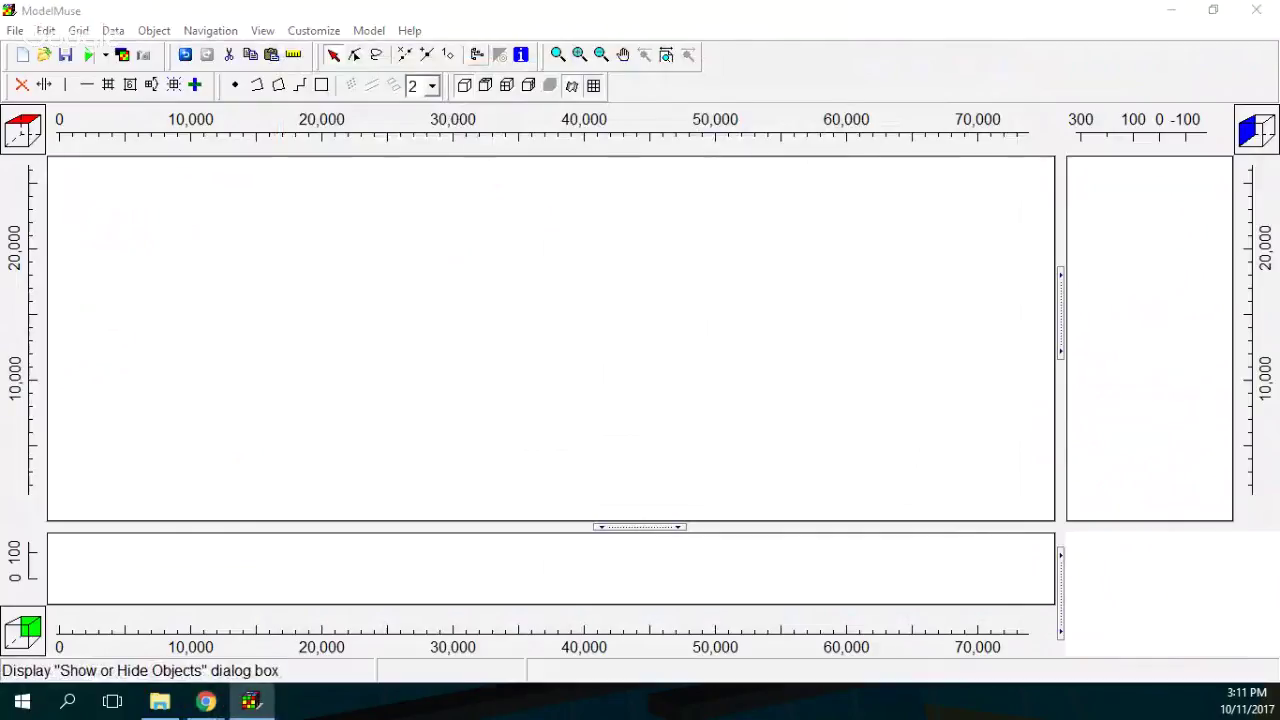
# Tick 'Use to set grid cell size' on ModelExtension_1 with a cell size of 1000.
pyautogui.click(464, 85)
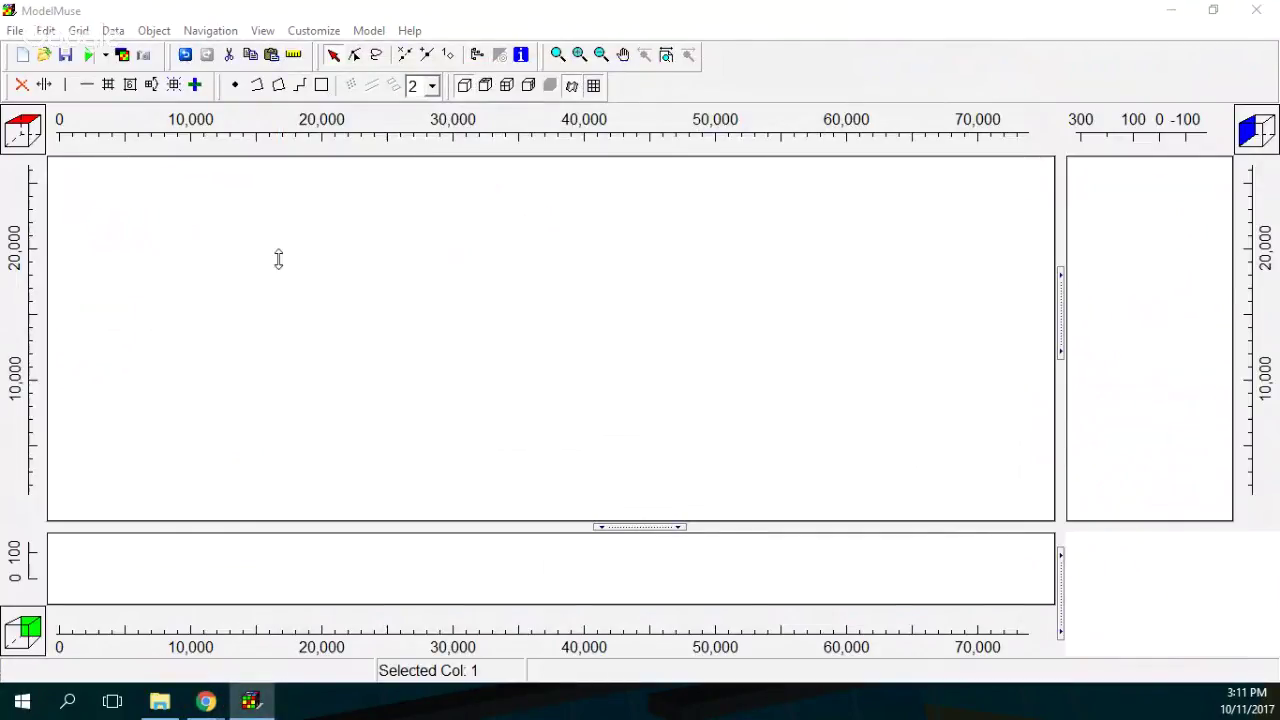
pyautogui.moveTo(605, 307); pyautogui.dragTo(517, 143)
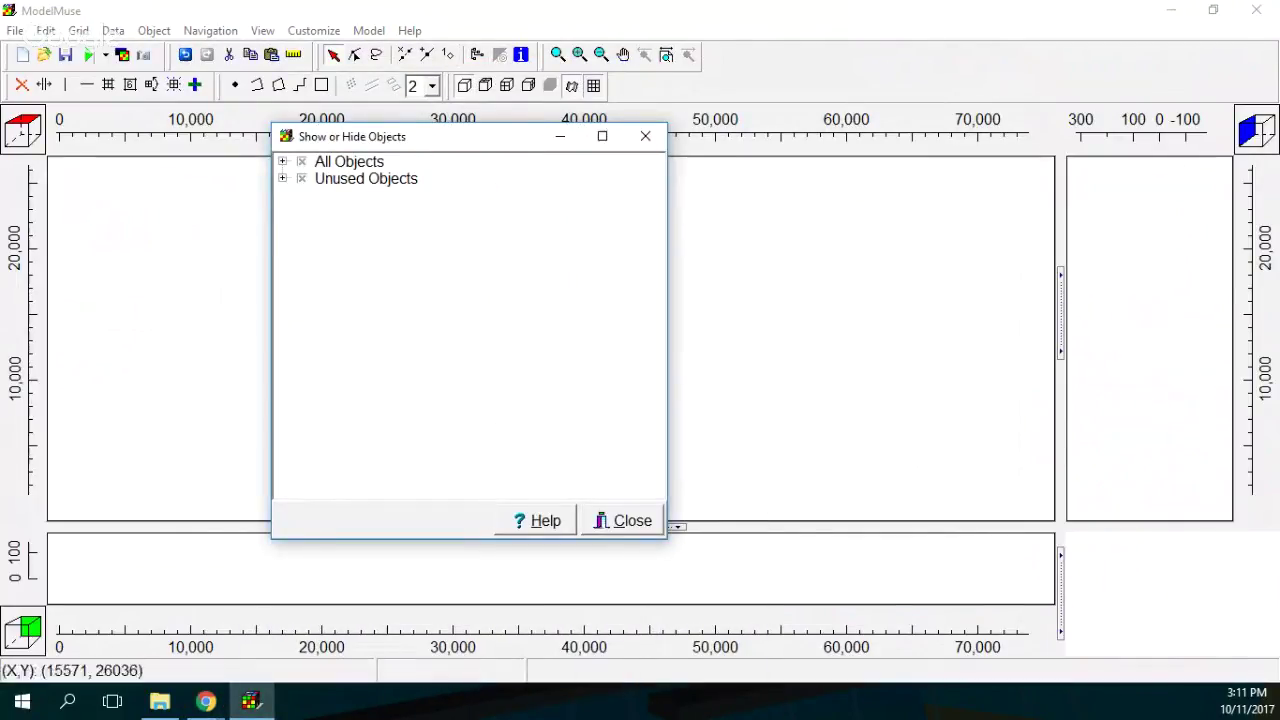
pyautogui.doubleClick(428, 178)
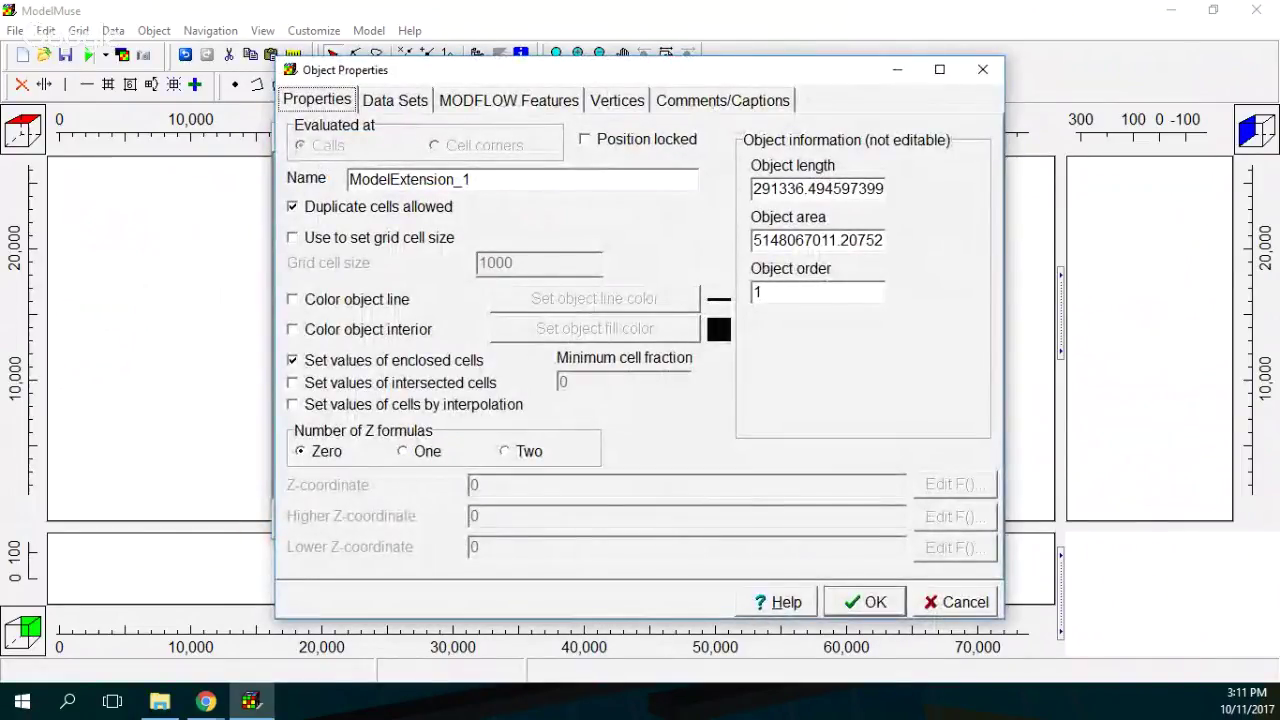
pyautogui.click(292, 237)
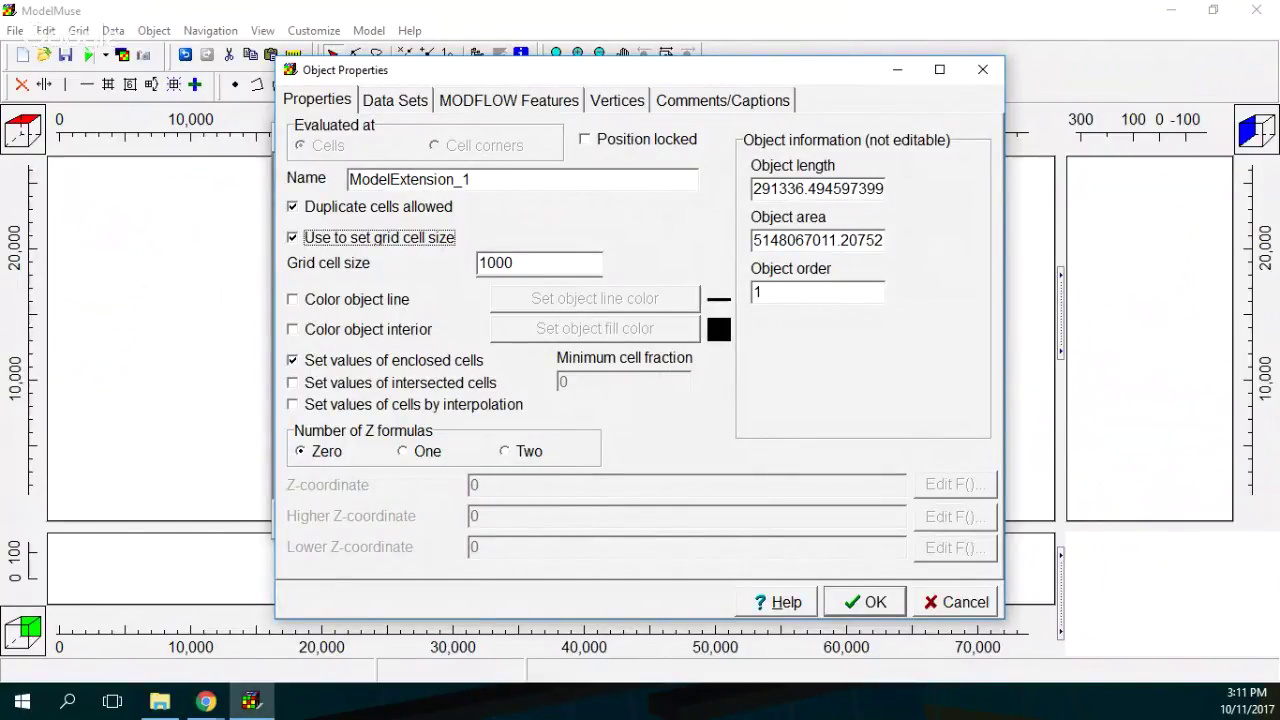
pyautogui.click(865, 602)
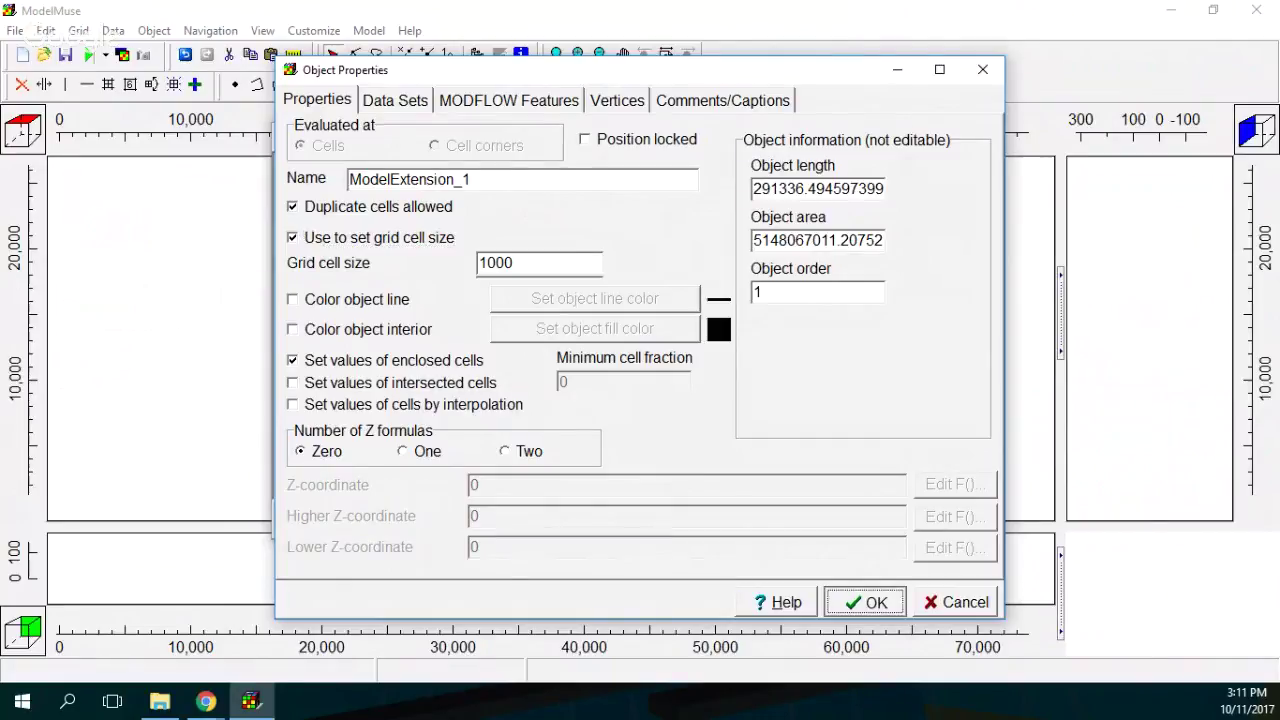
pyautogui.click(623, 520)
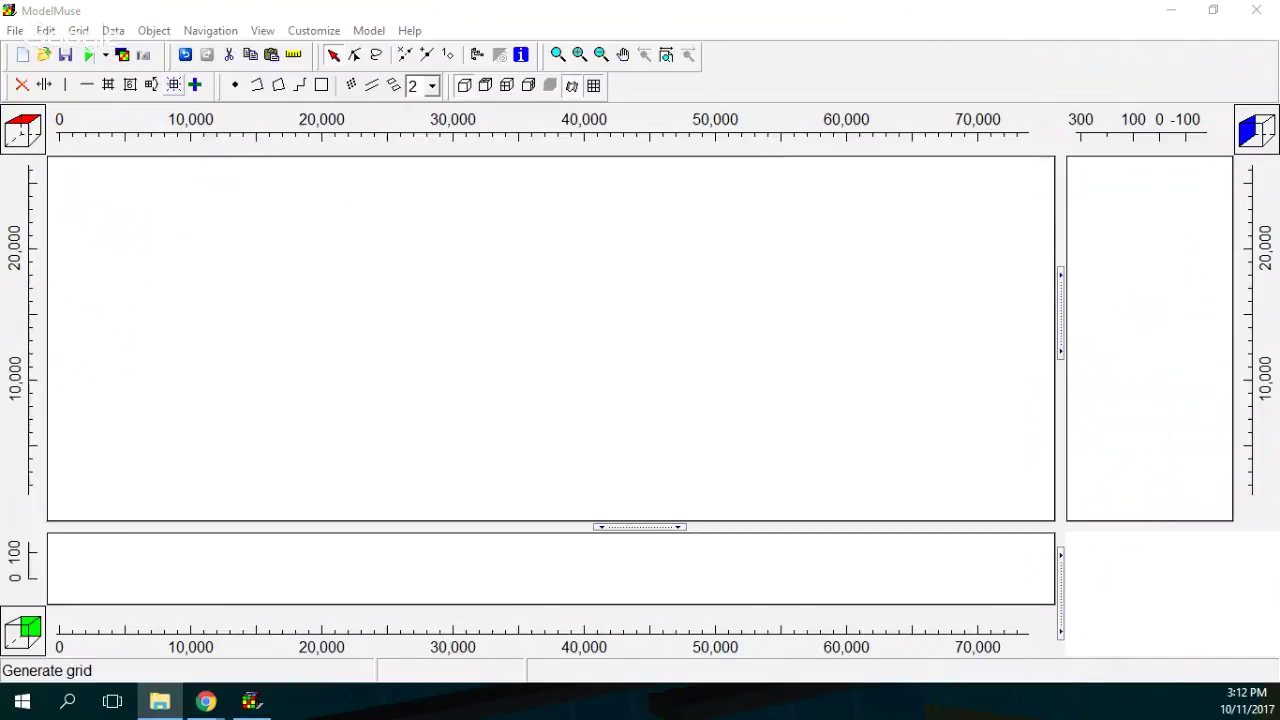
# Generate the grid over ModelExtension with the grid angle calculated automatically.
pyautogui.click(173, 85)
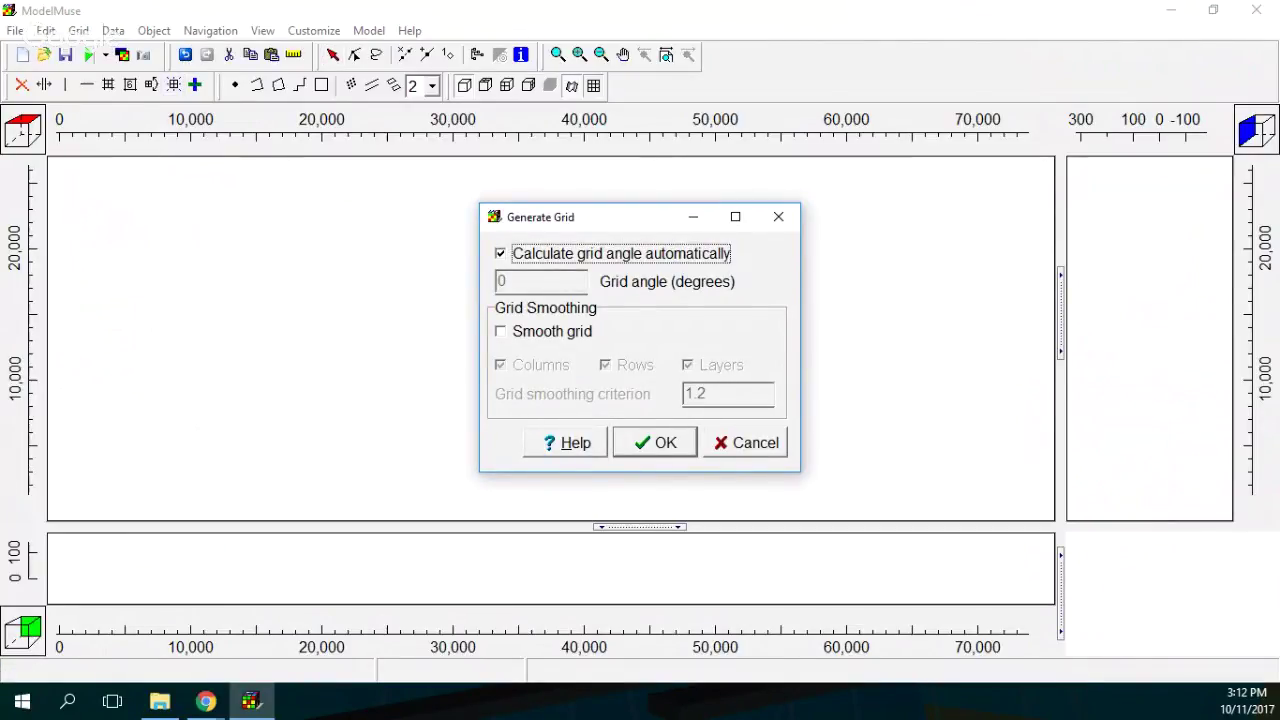
pyautogui.press('Return')
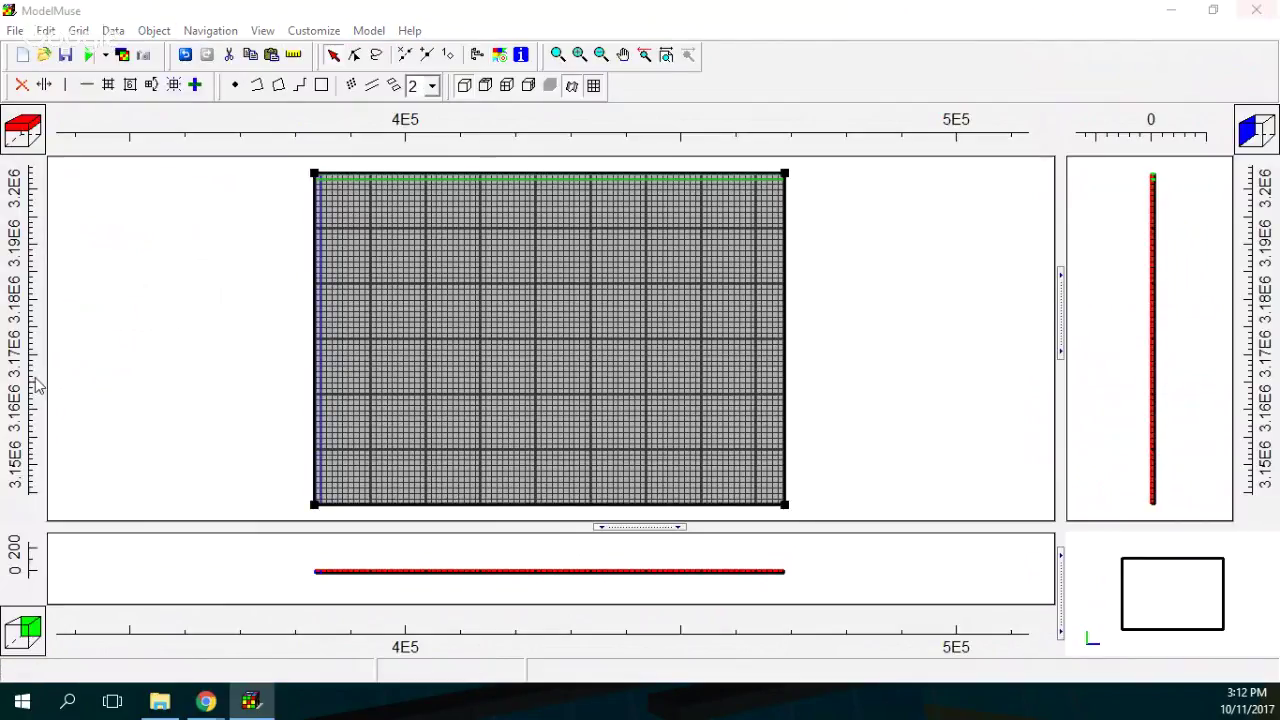
# Change ModelExtension_1's grid cell size to 500.
pyautogui.moveTo(1257, 40); pyautogui.dragTo(617, 53)
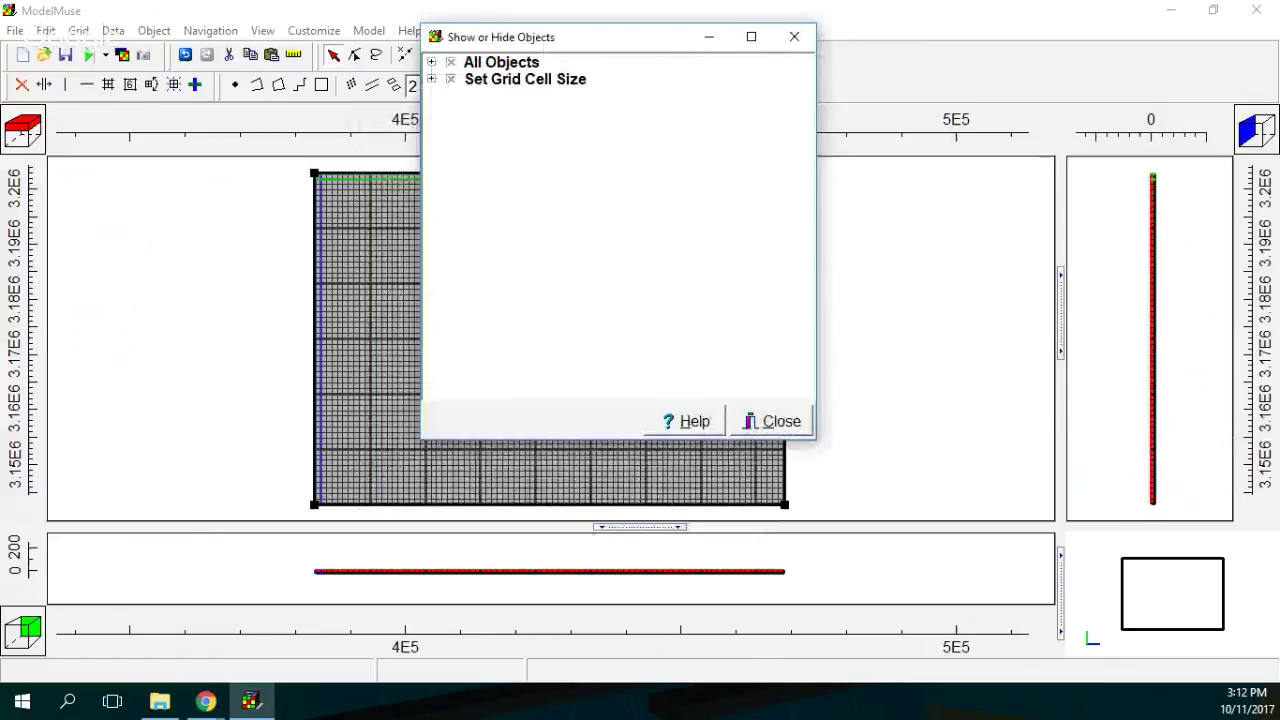
pyautogui.click(431, 62)
pyautogui.doubleClick(586, 79)
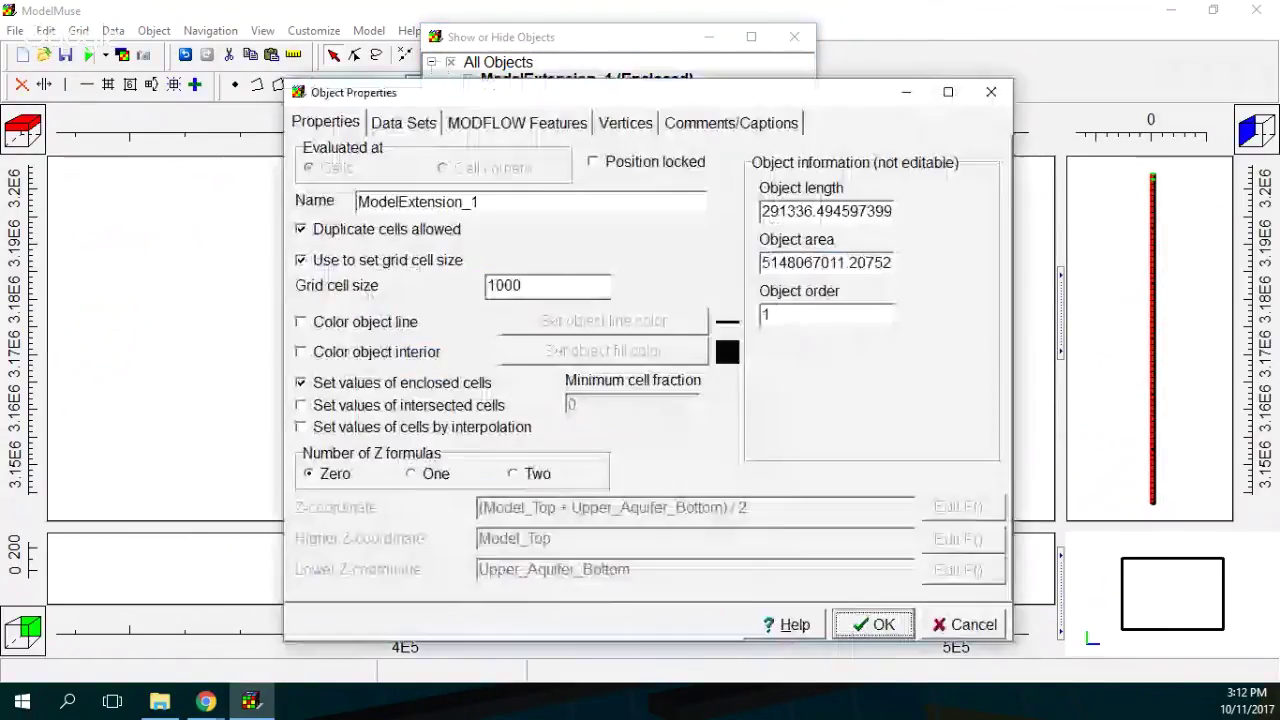
pyautogui.doubleClick(498, 286)
pyautogui.write('500')
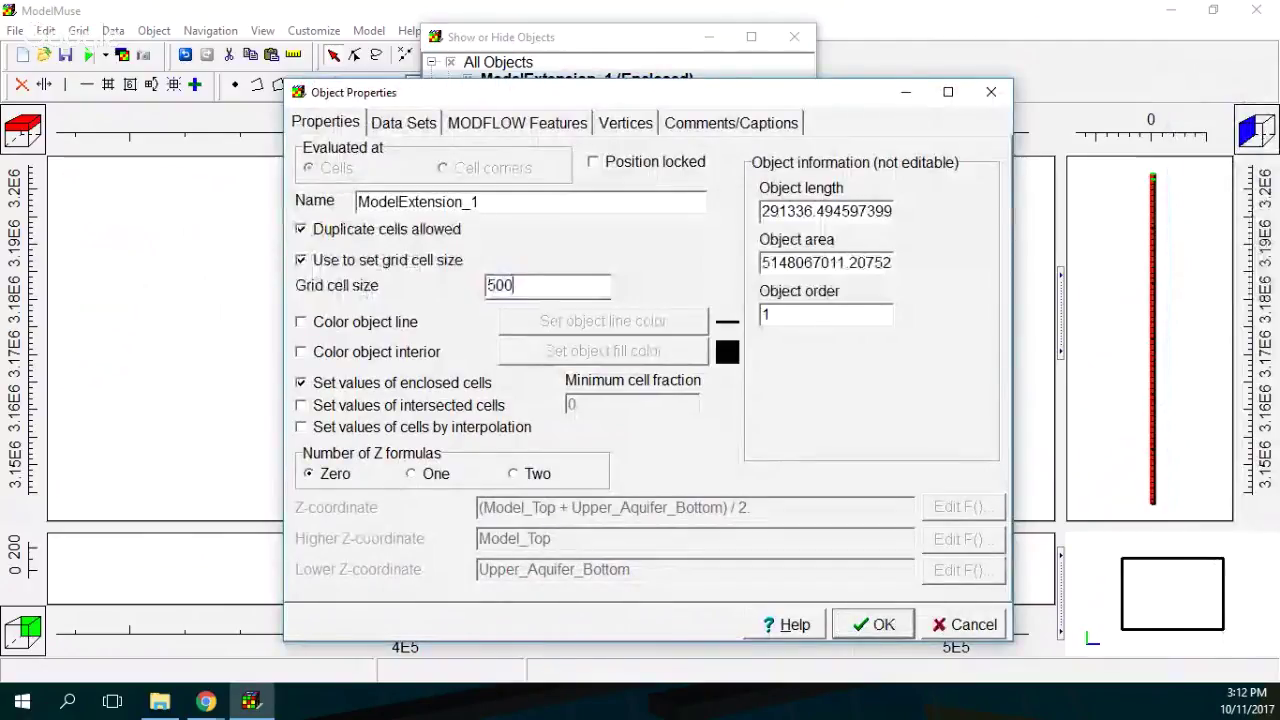
pyautogui.click(872, 624)
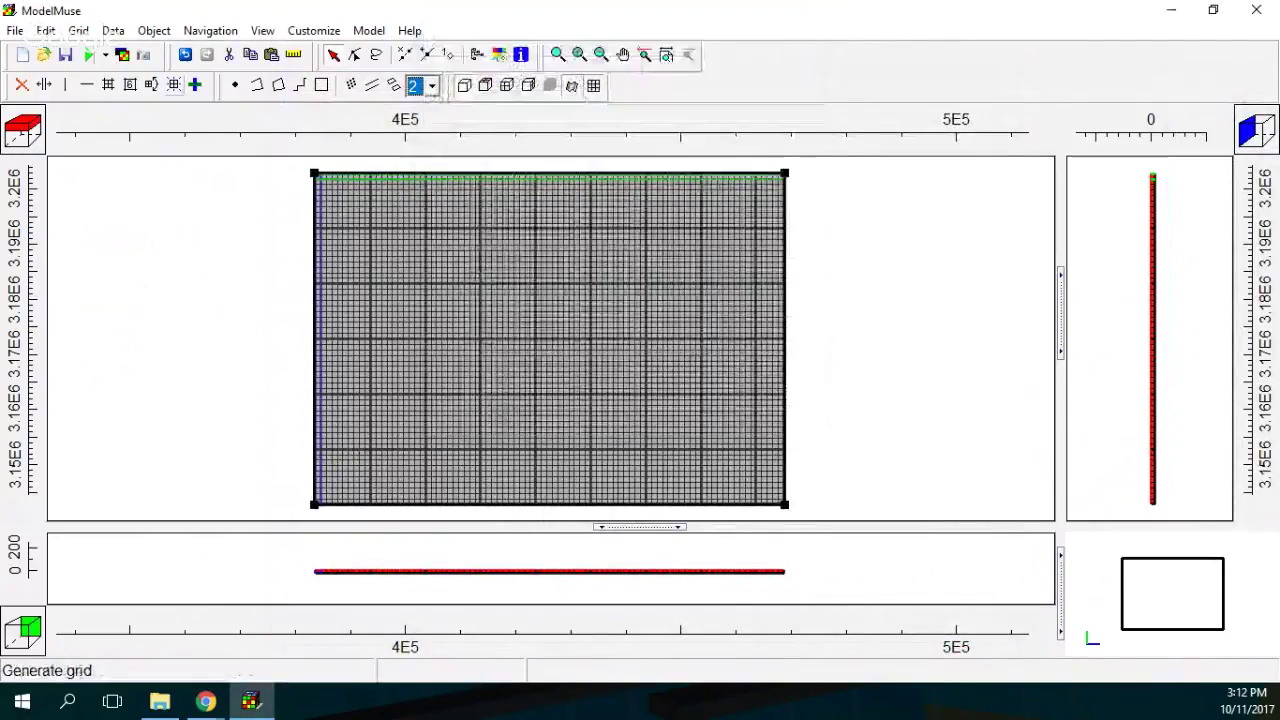
# Regenerate the grid with the 500 cell size and open the File menu.
pyautogui.click(173, 84)
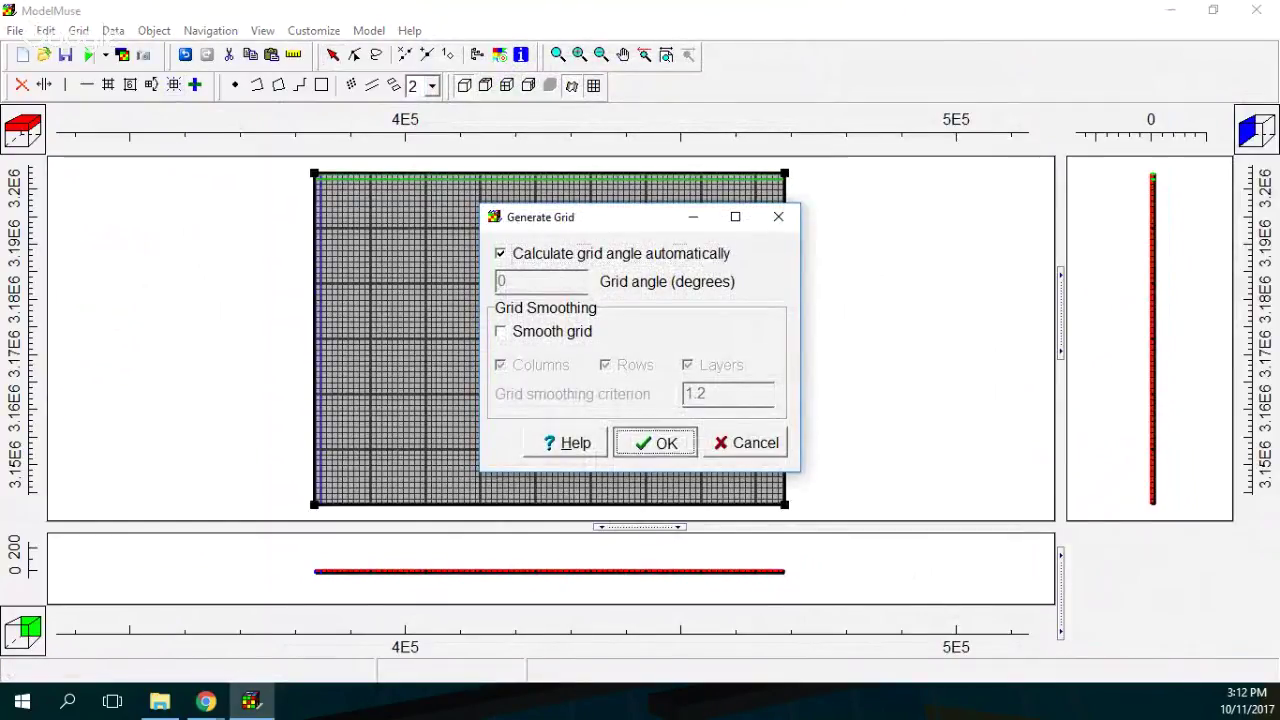
pyautogui.press('Return')
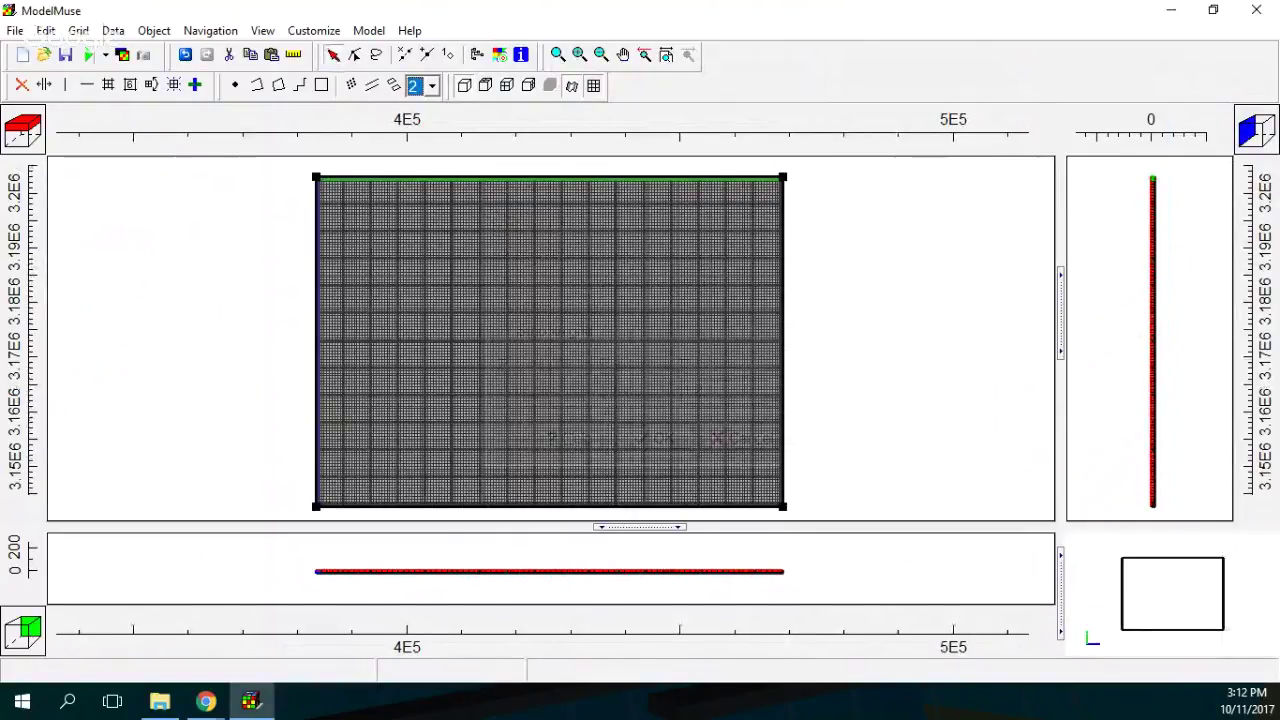
pyautogui.hotkey('alt', 'f')
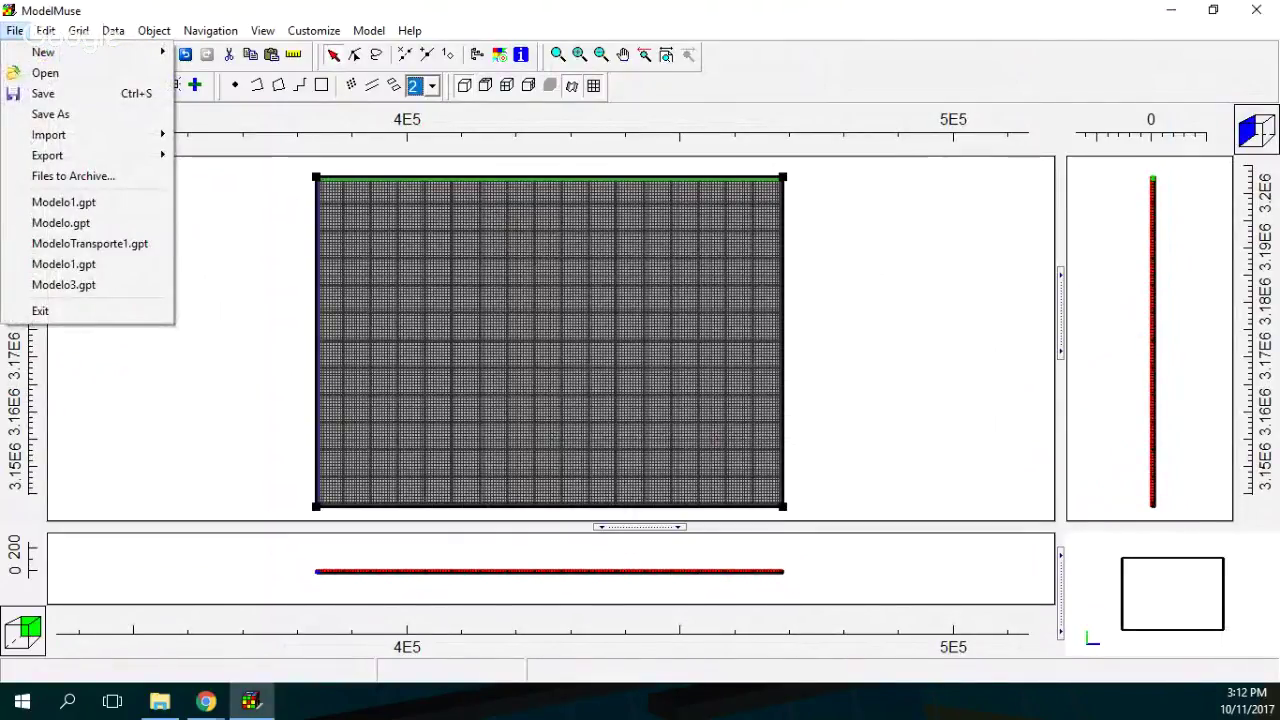
# Open the elevation Surfer grid file from the Rst folder for import.
pyautogui.press('i')
pyautogui.press('Down')
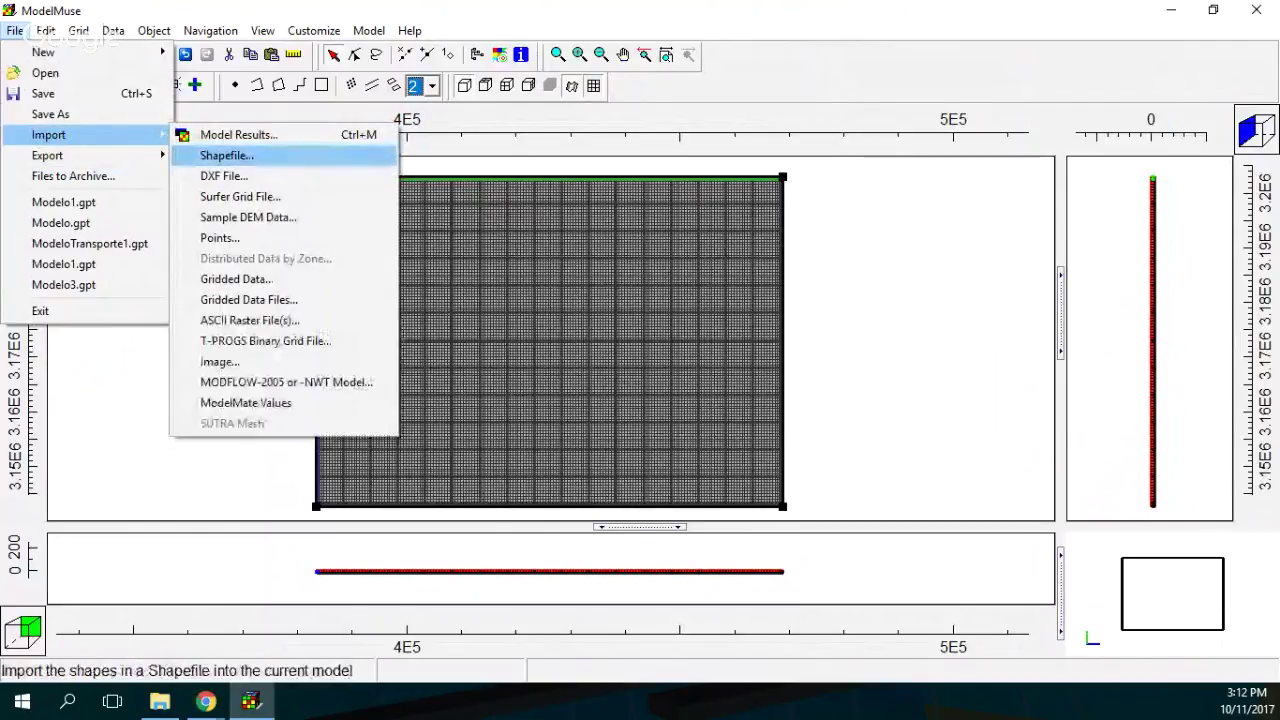
pyautogui.press('Down')
pyautogui.press('Down')
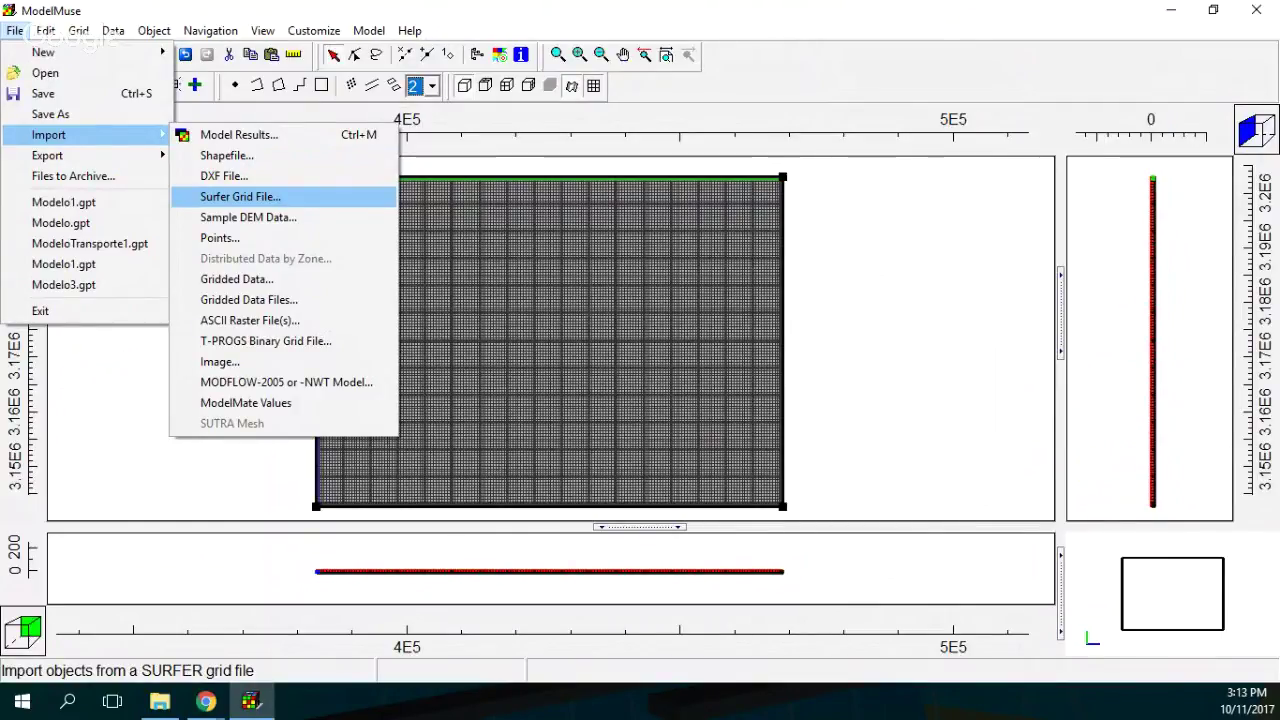
pyautogui.press('Return')
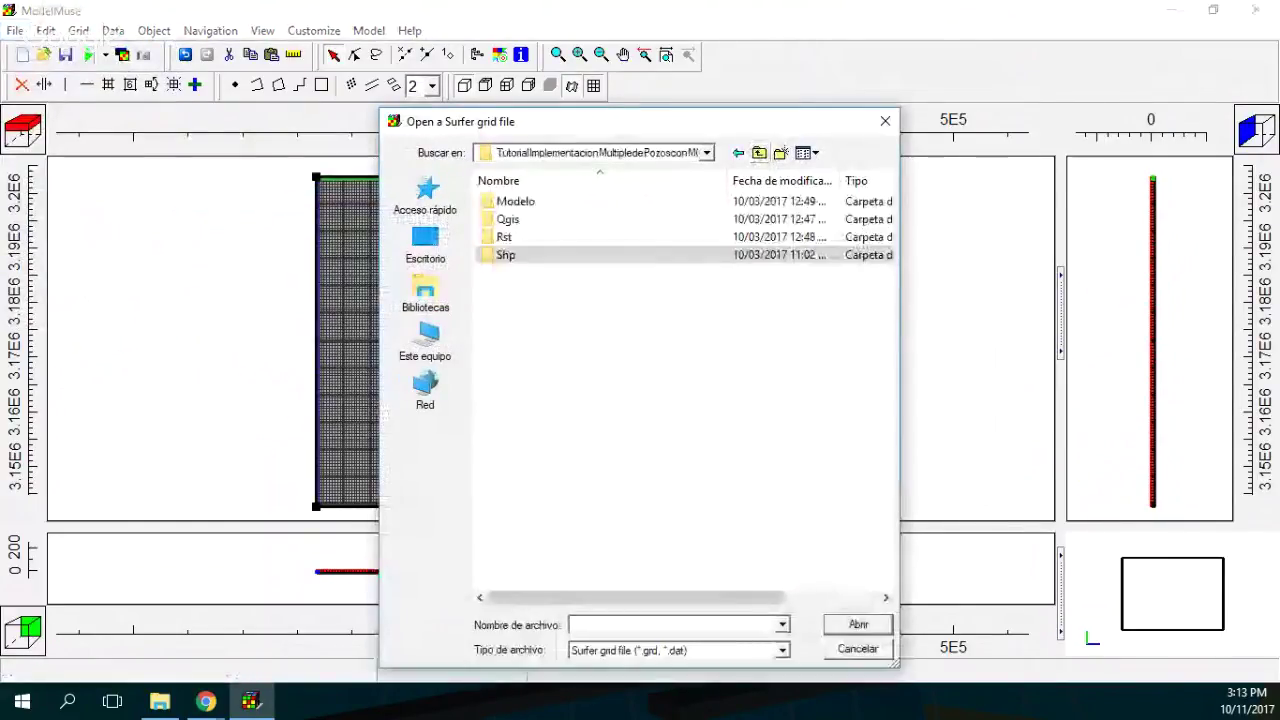
pyautogui.doubleClick(504, 237)
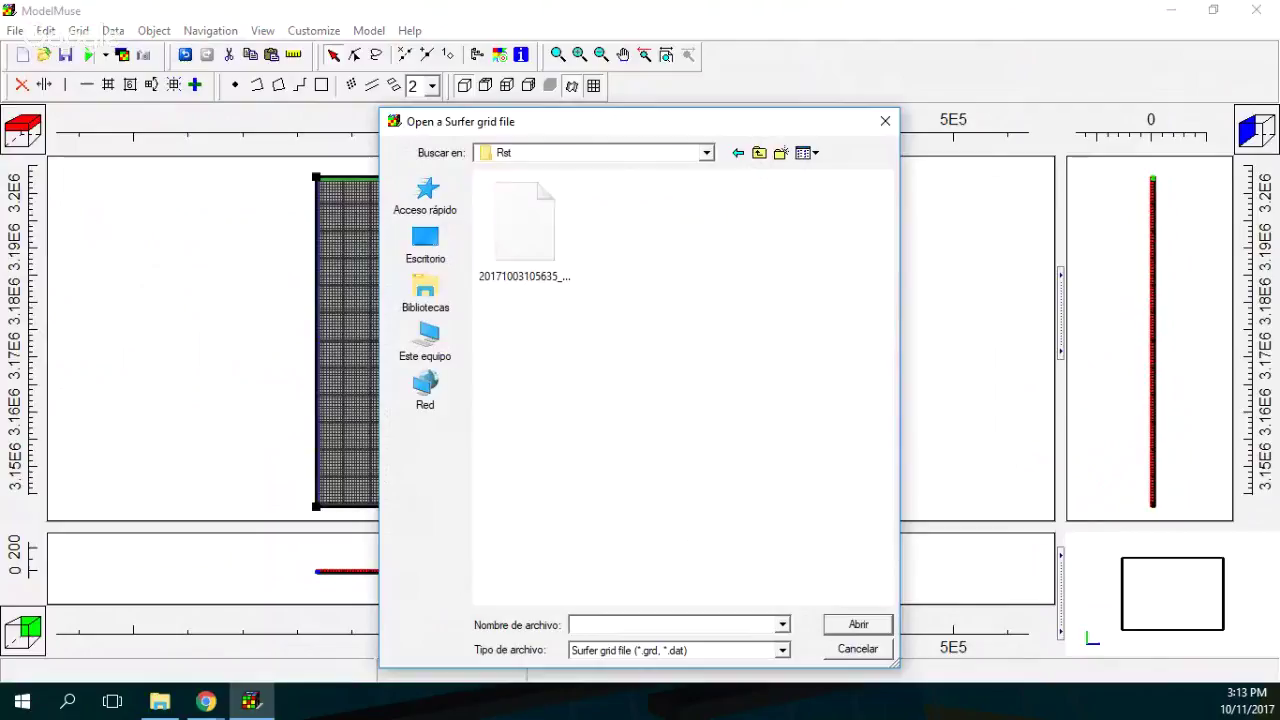
pyautogui.click(524, 235)
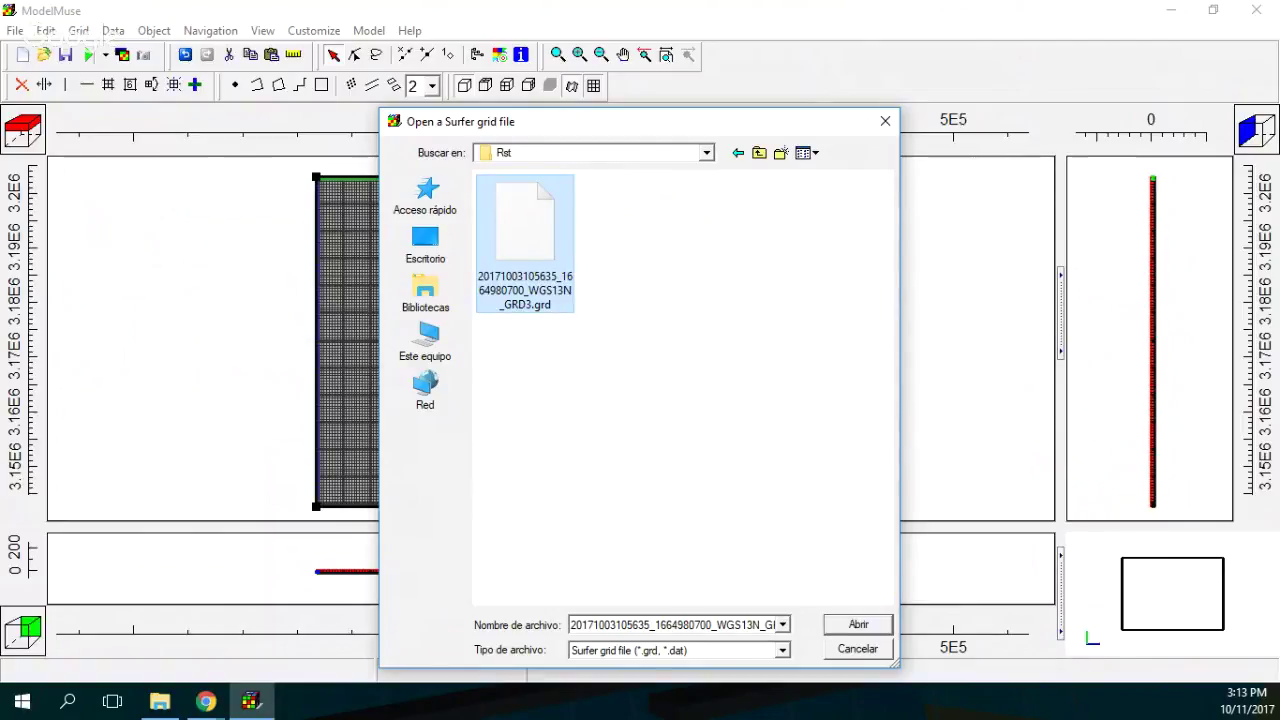
pyautogui.press('Return')
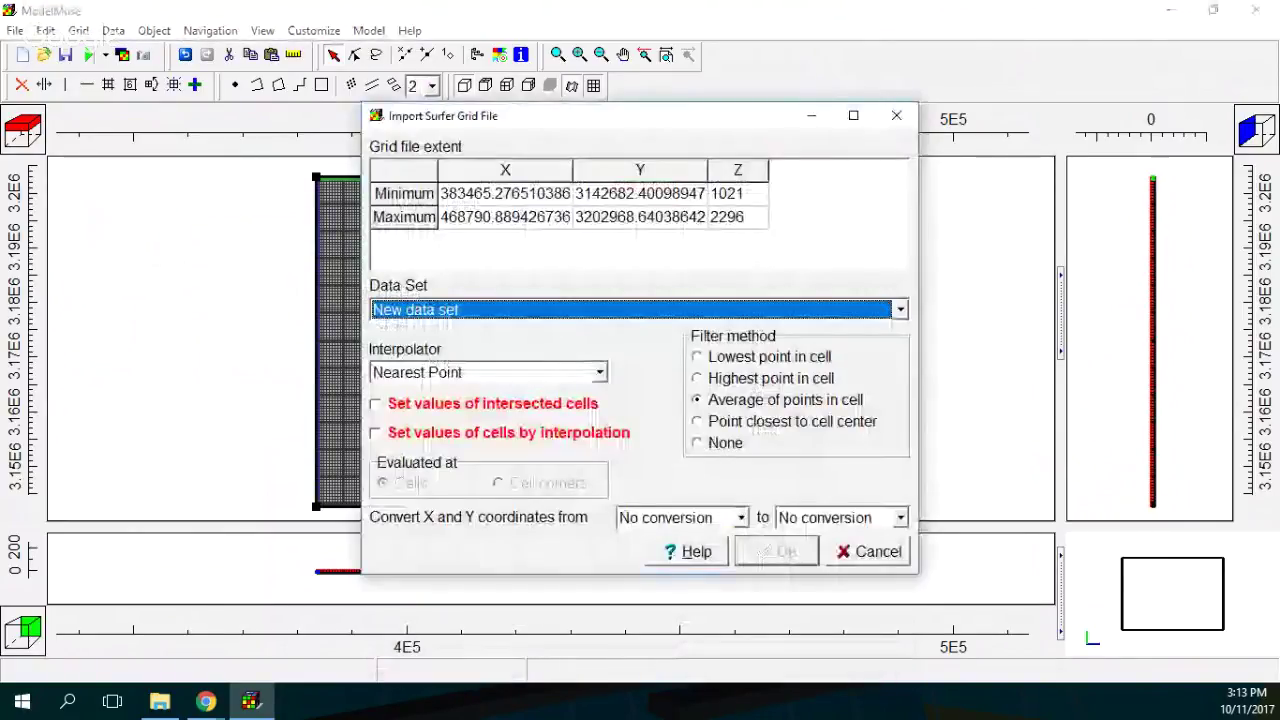
# Assign the Surfer grid to Model_Top with cell values set by interpolation.
pyautogui.hotkey('alt', 'Down')
pyautogui.press('Down')
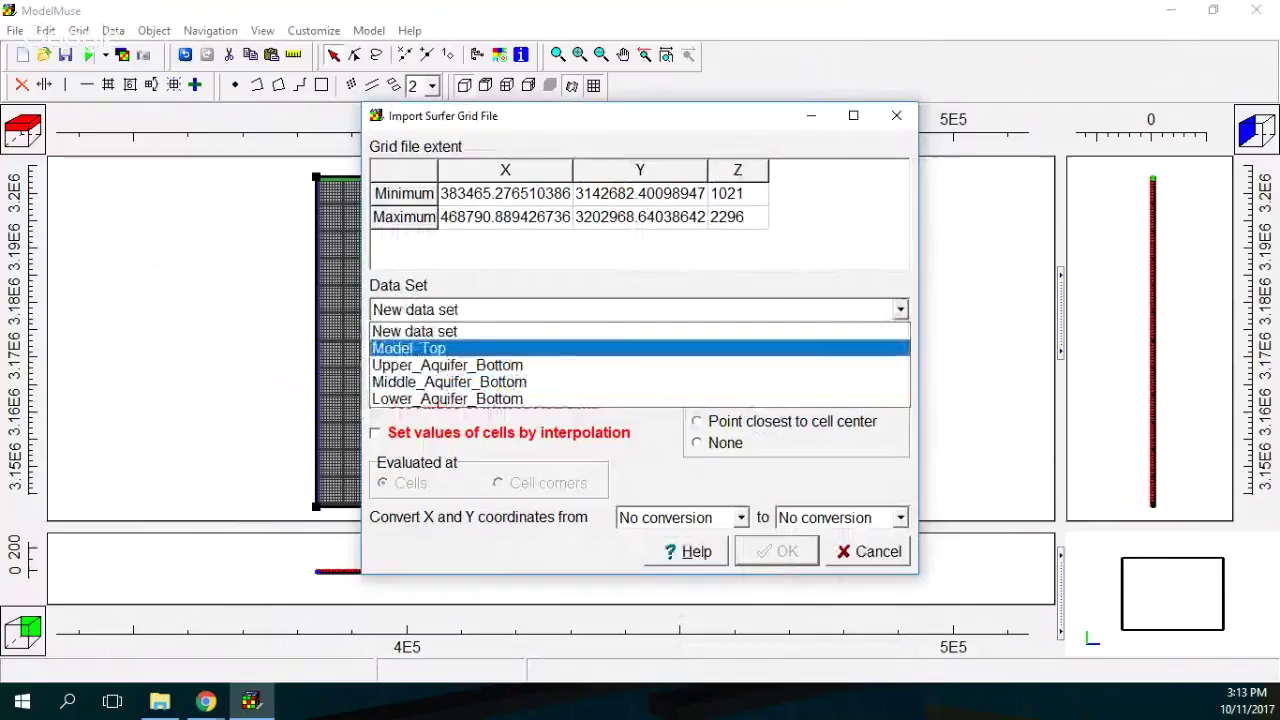
pyautogui.press('Return')
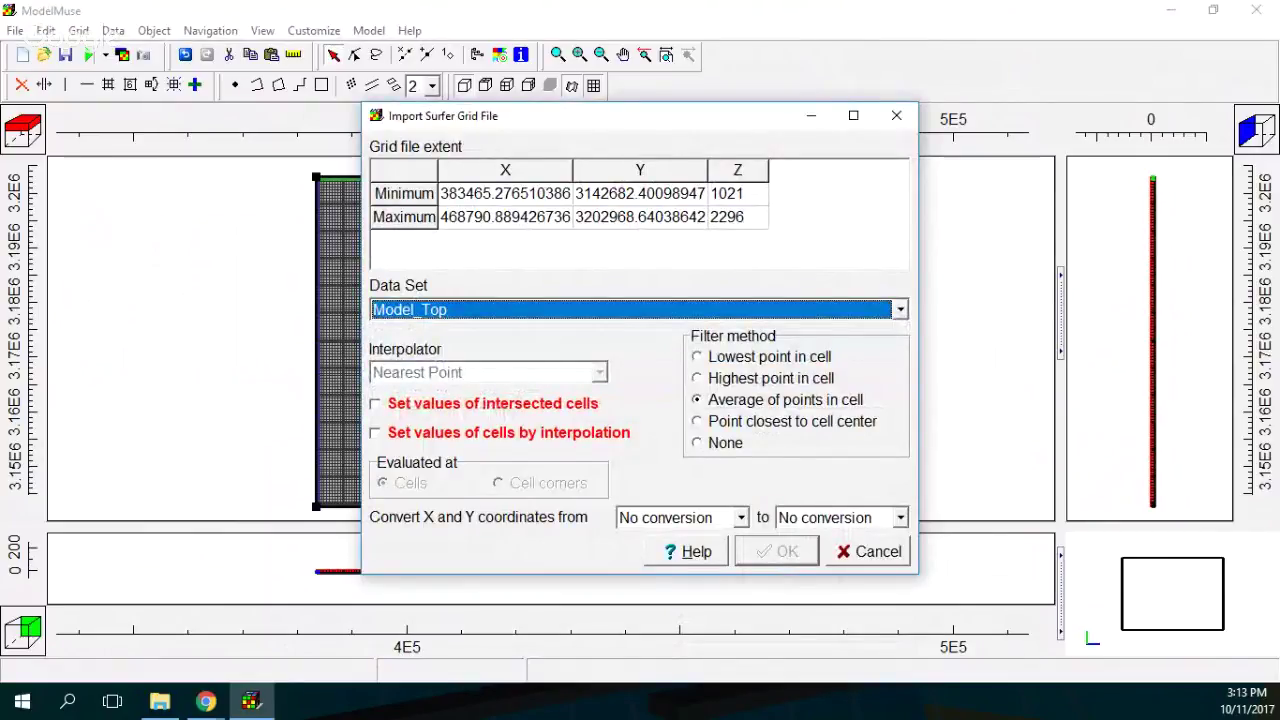
pyautogui.press('Tab')
pyautogui.press('Tab')
pyautogui.press('space')
pyautogui.press('Tab')
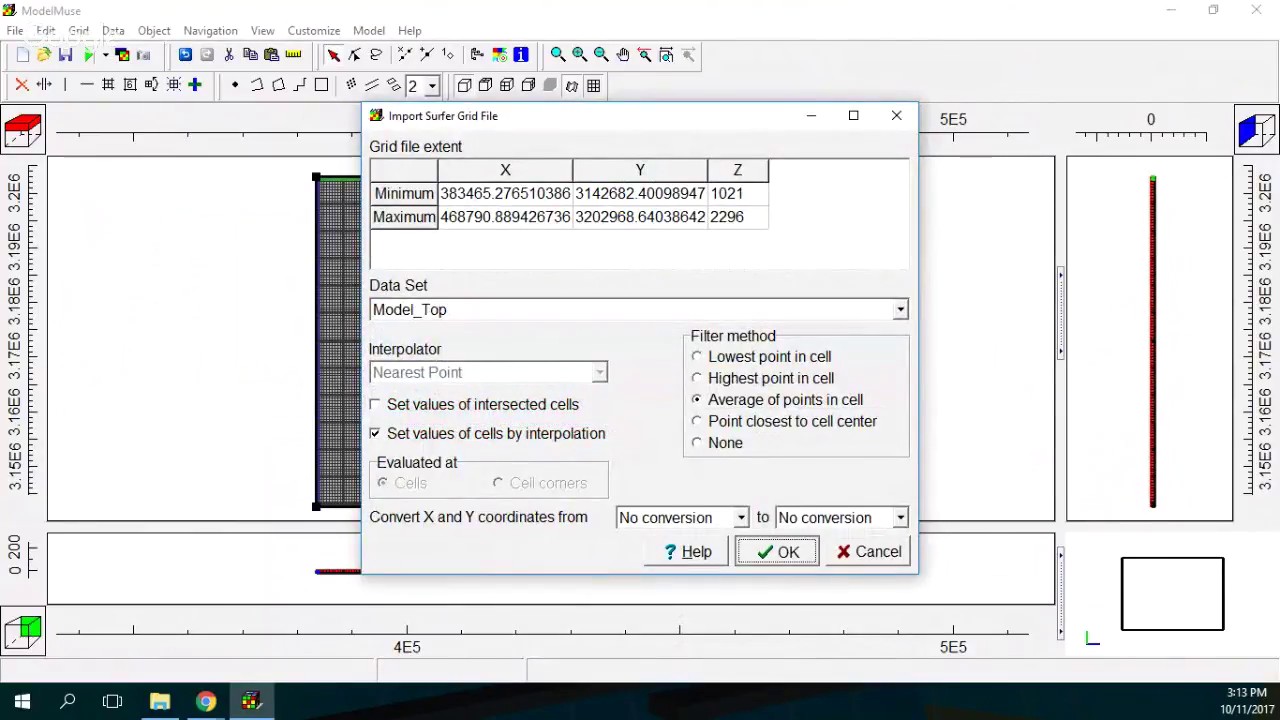
pyautogui.press('Return')
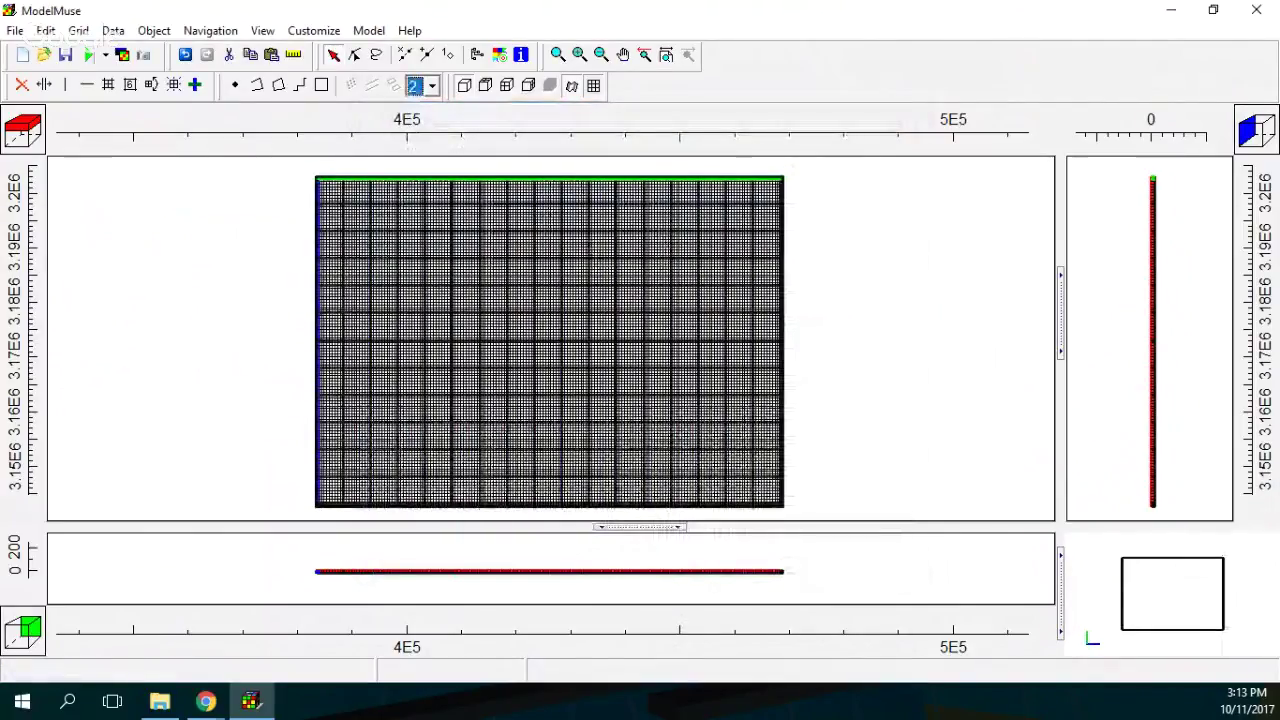
# Open the Data > Edit Data Sets dialog.
pyautogui.hotkey('alt', 'a')
pyautogui.press('Down')
pyautogui.press('Return')
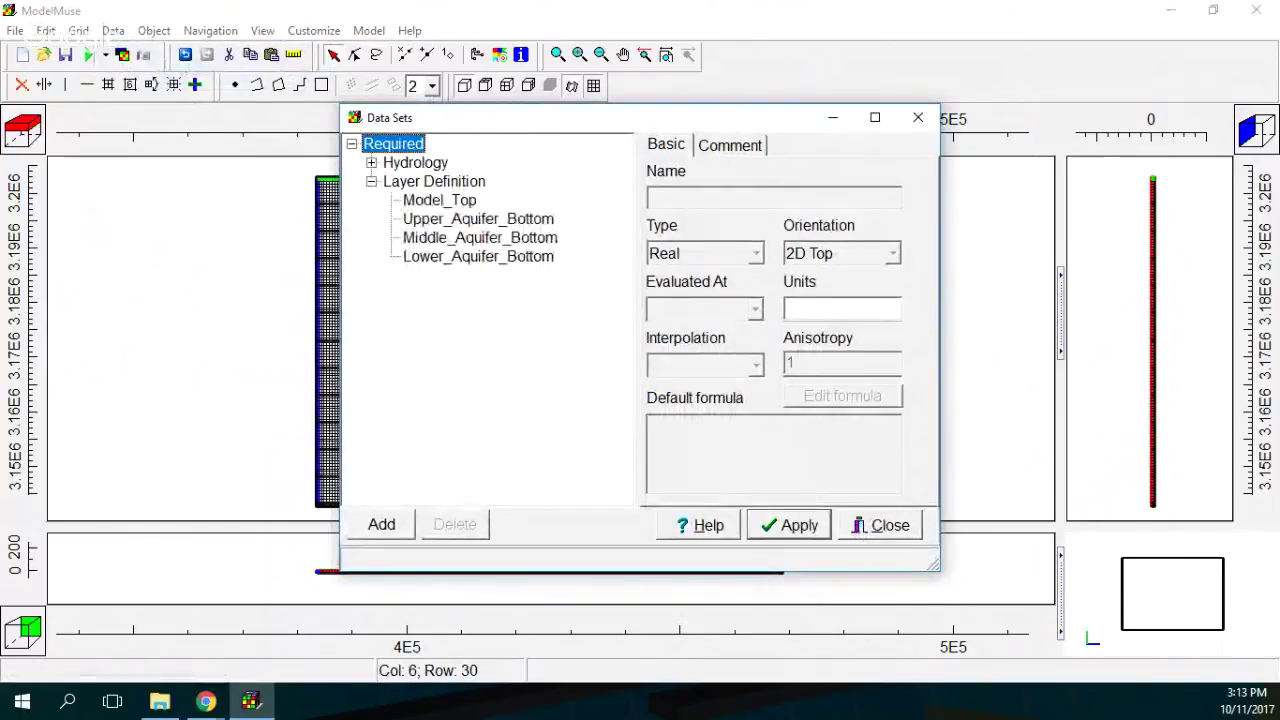
# Set Model_Top's interpolation to Fitted Surface and close the Data Sets dialog.
pyautogui.click(440, 200)
pyautogui.click(756, 366)
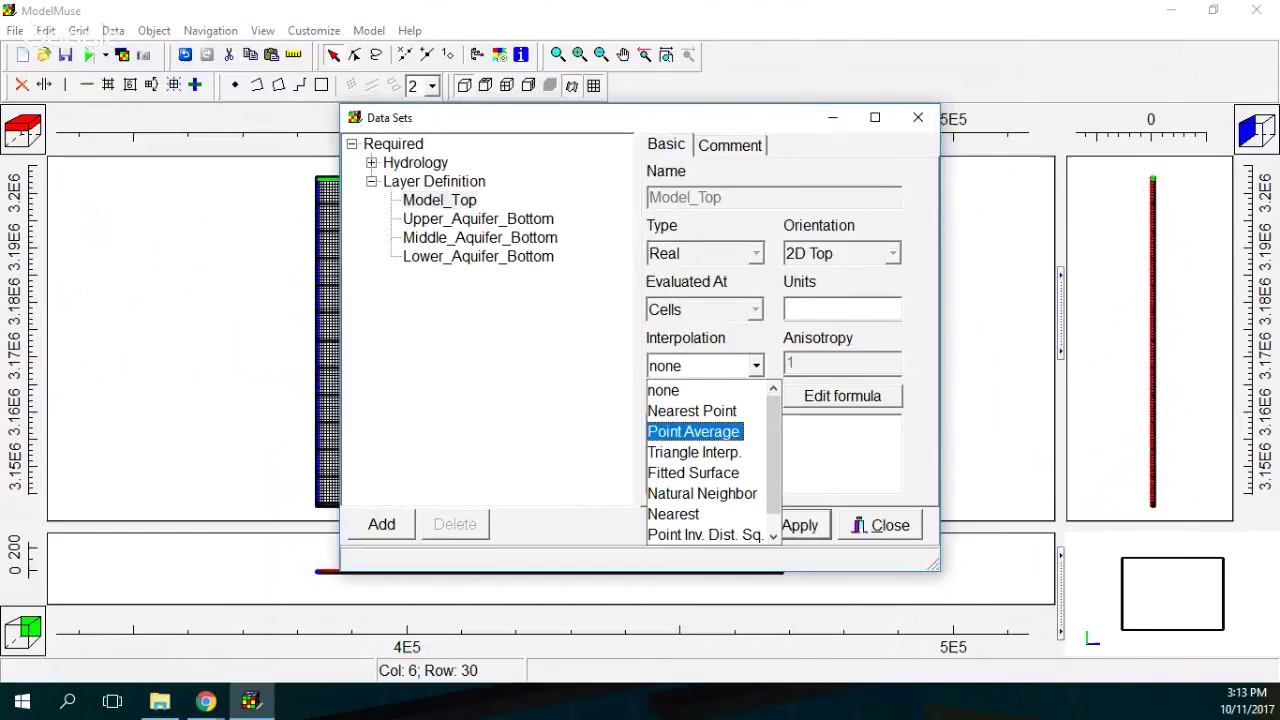
pyautogui.press('Down')
pyautogui.press('Down')
pyautogui.press('Down')
pyautogui.press('Down')
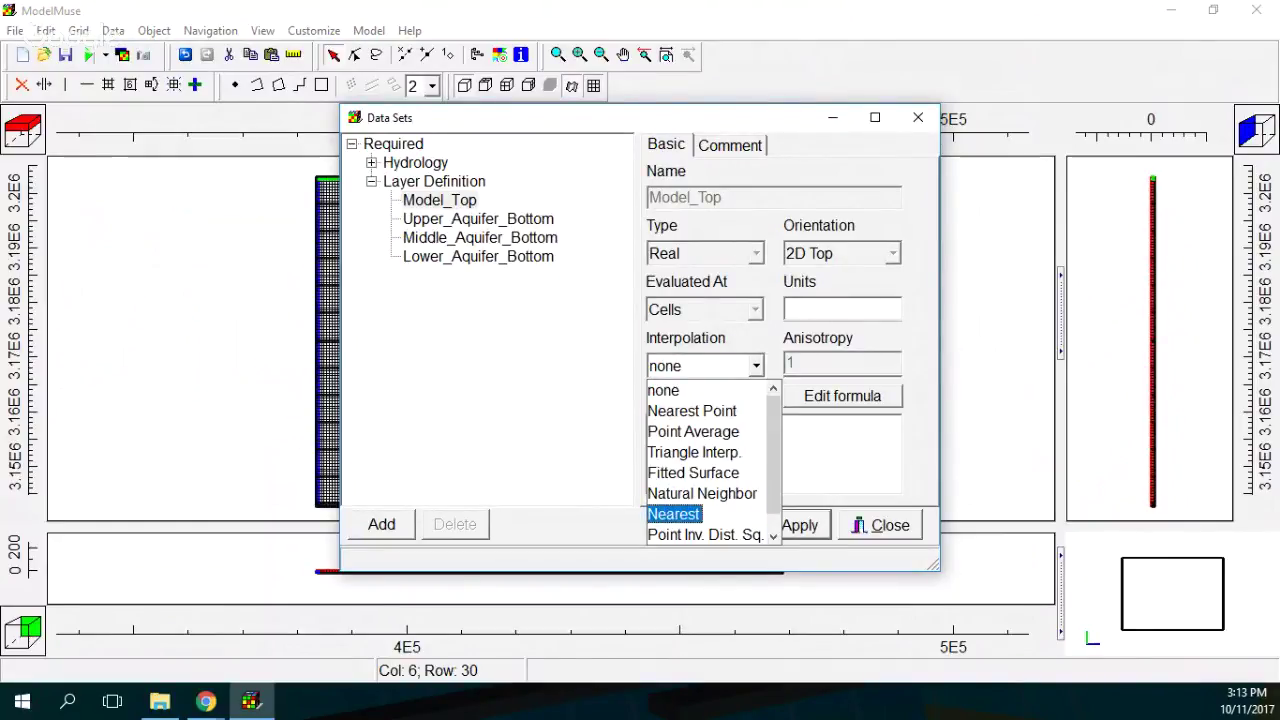
pyautogui.press('Up')
pyautogui.press('Up')
pyautogui.press('Return')
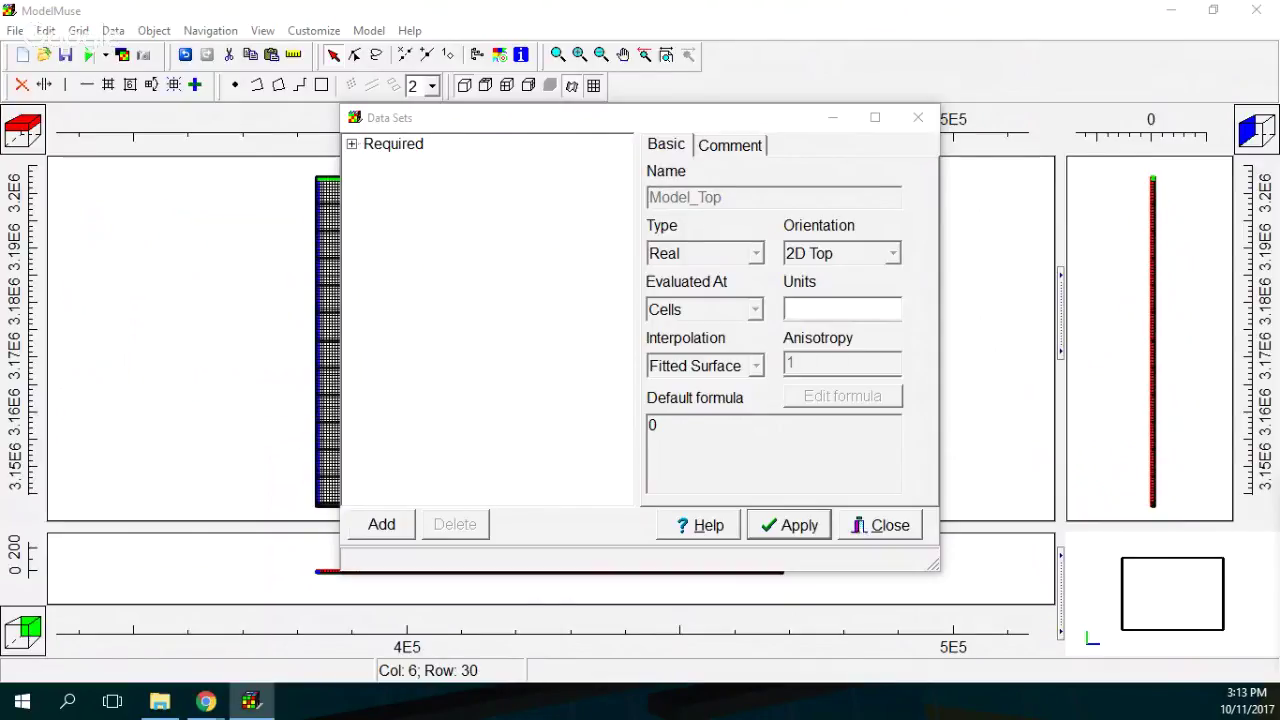
pyautogui.click(880, 525)
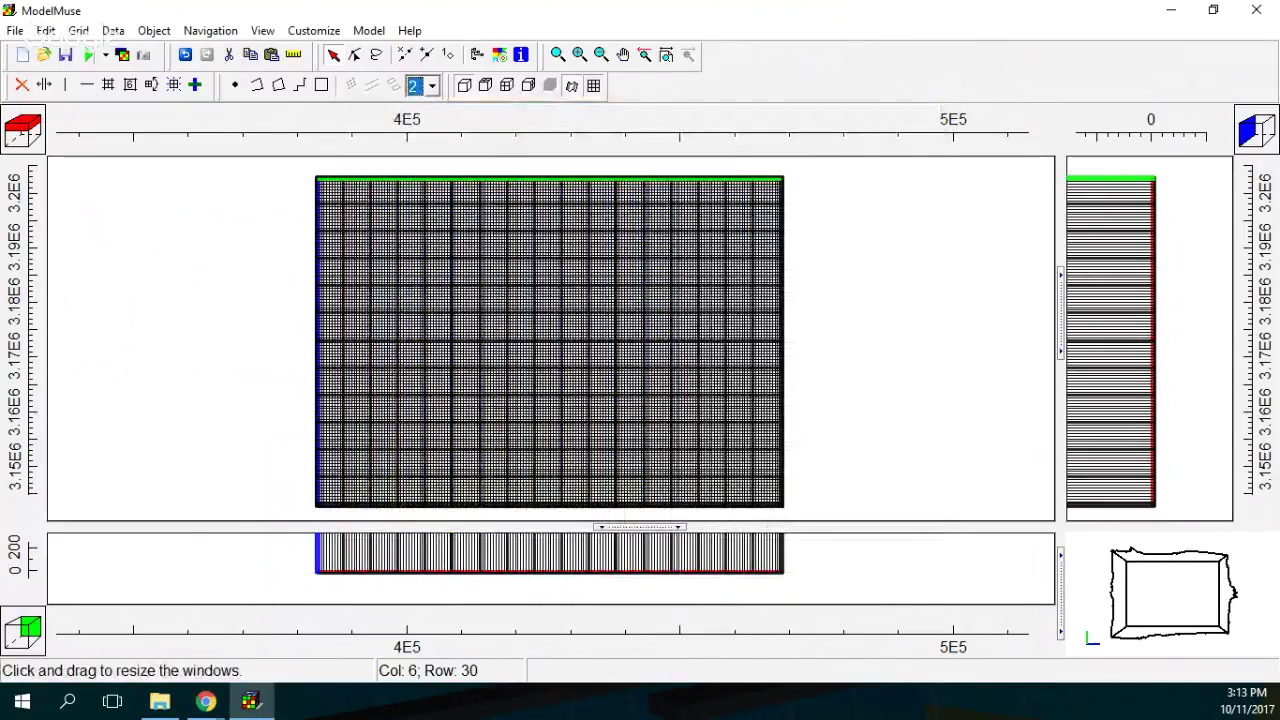
# Enlarge the front cross-section to show the terrain-following grid top.
pyautogui.moveTo(640, 526); pyautogui.dragTo(640, 316)
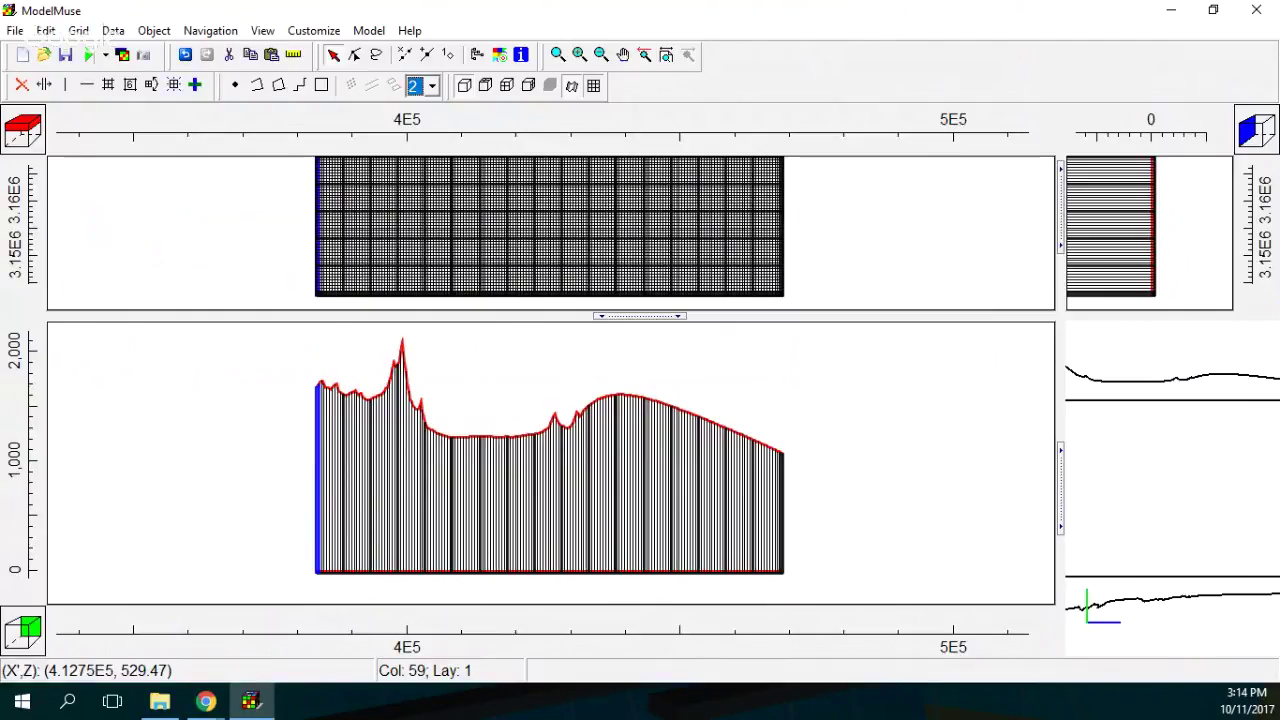
# Set Lower_Aquifer_Bottom's default formula to 600, then open Upper_Aquifer_Bottom's formula editor.
pyautogui.click(113, 30)
pyautogui.click(171, 71)
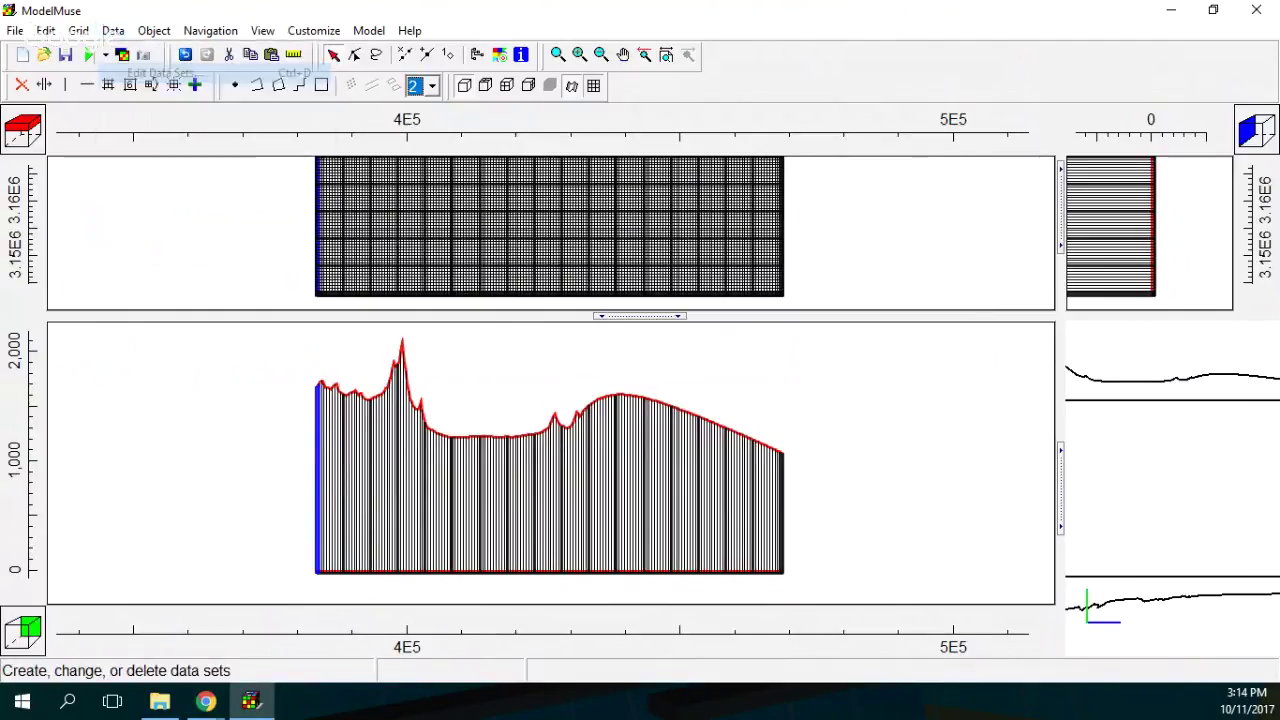
pyautogui.click(371, 181)
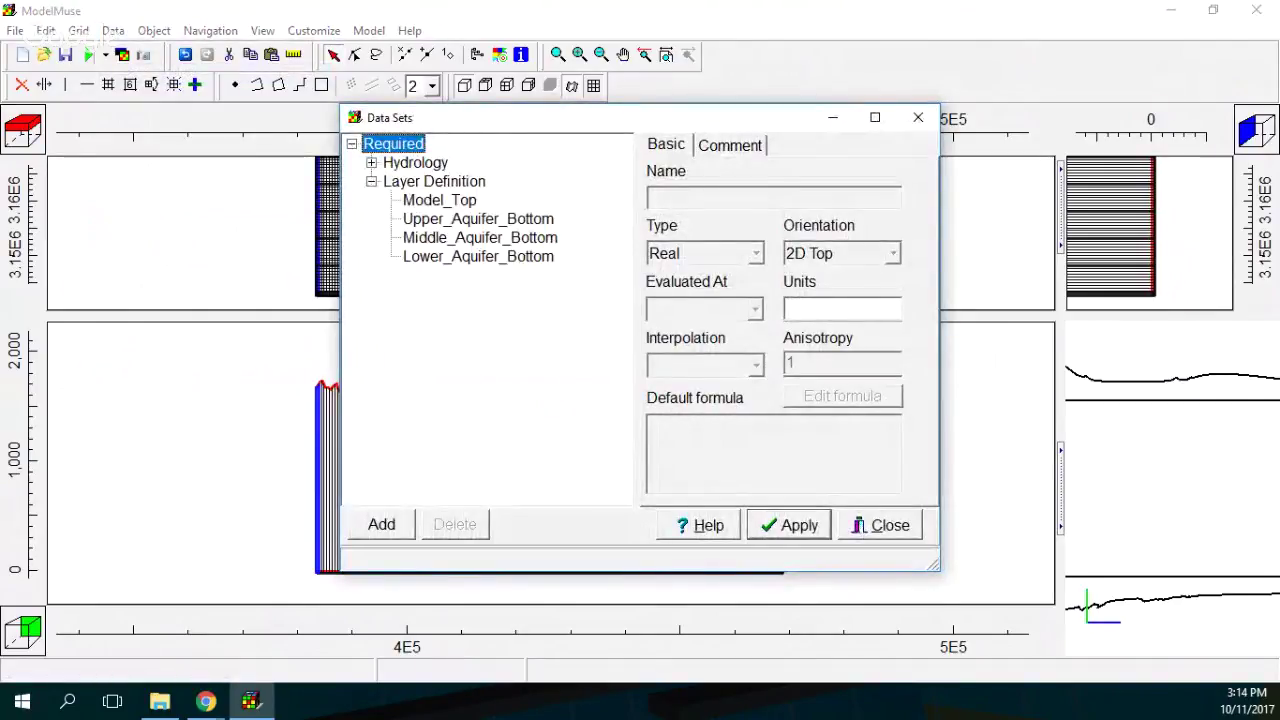
pyautogui.click(478, 256)
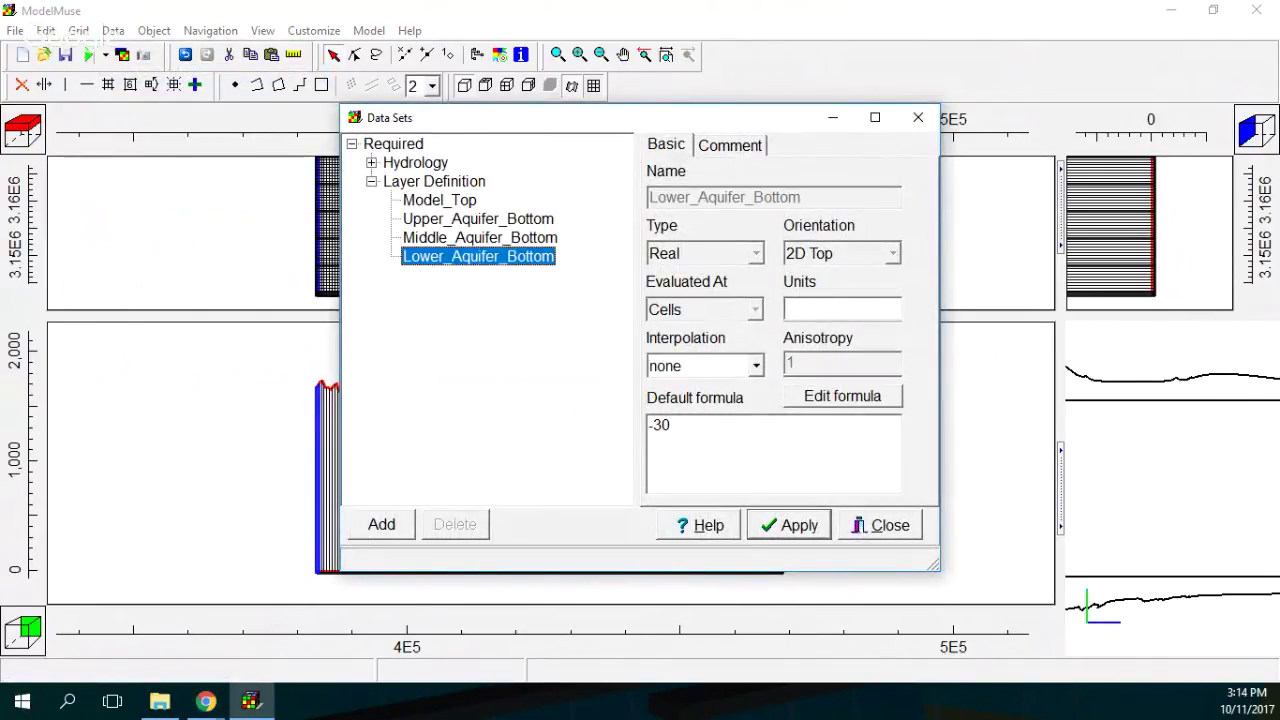
pyautogui.press('Tab')
pyautogui.write('60')
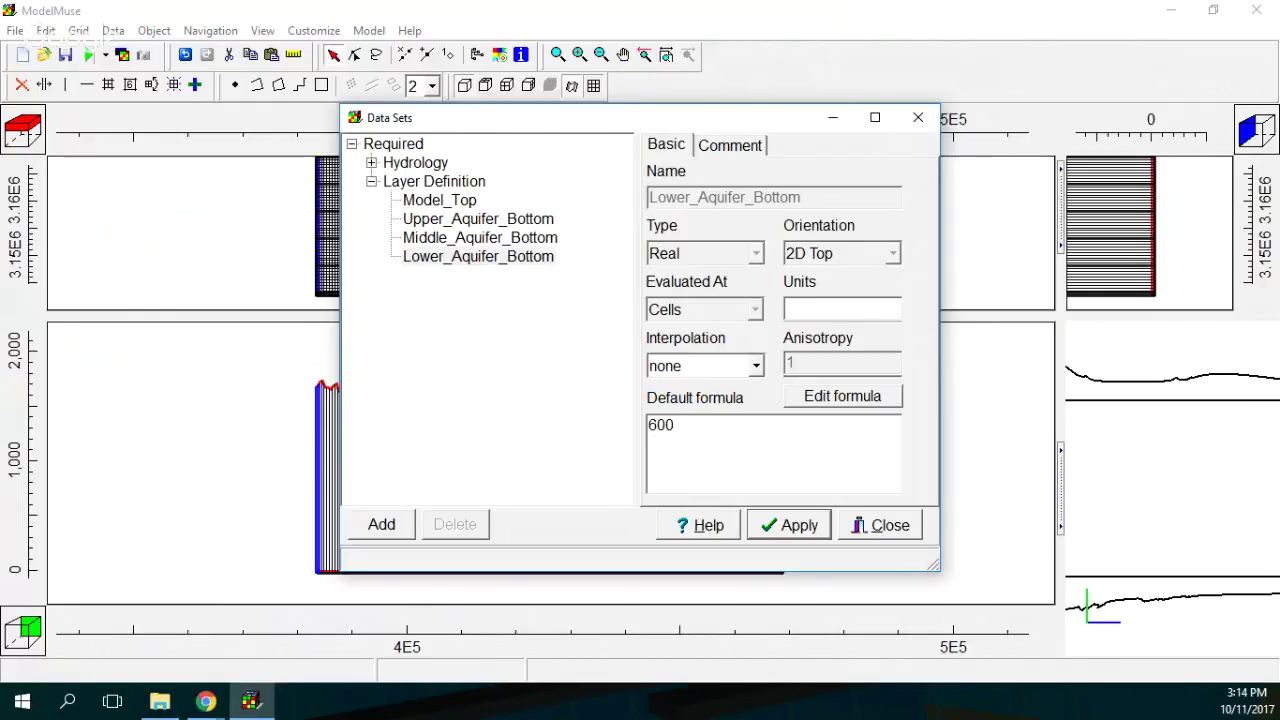
pyautogui.click(478, 218)
pyautogui.click(843, 396)
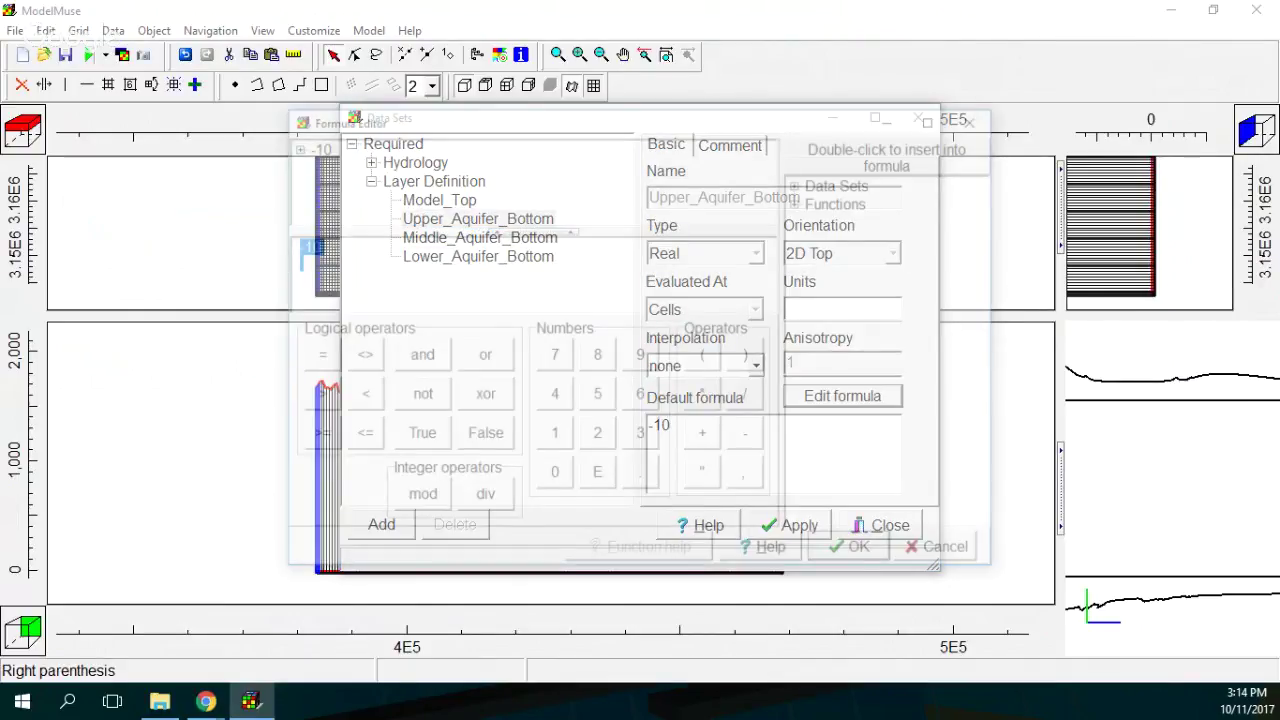
# Build the formula start: Lower_Aquifer_Bottom + (Model_Top - Lower_Aquifer_Bottom).
pyautogui.click(817, 201)
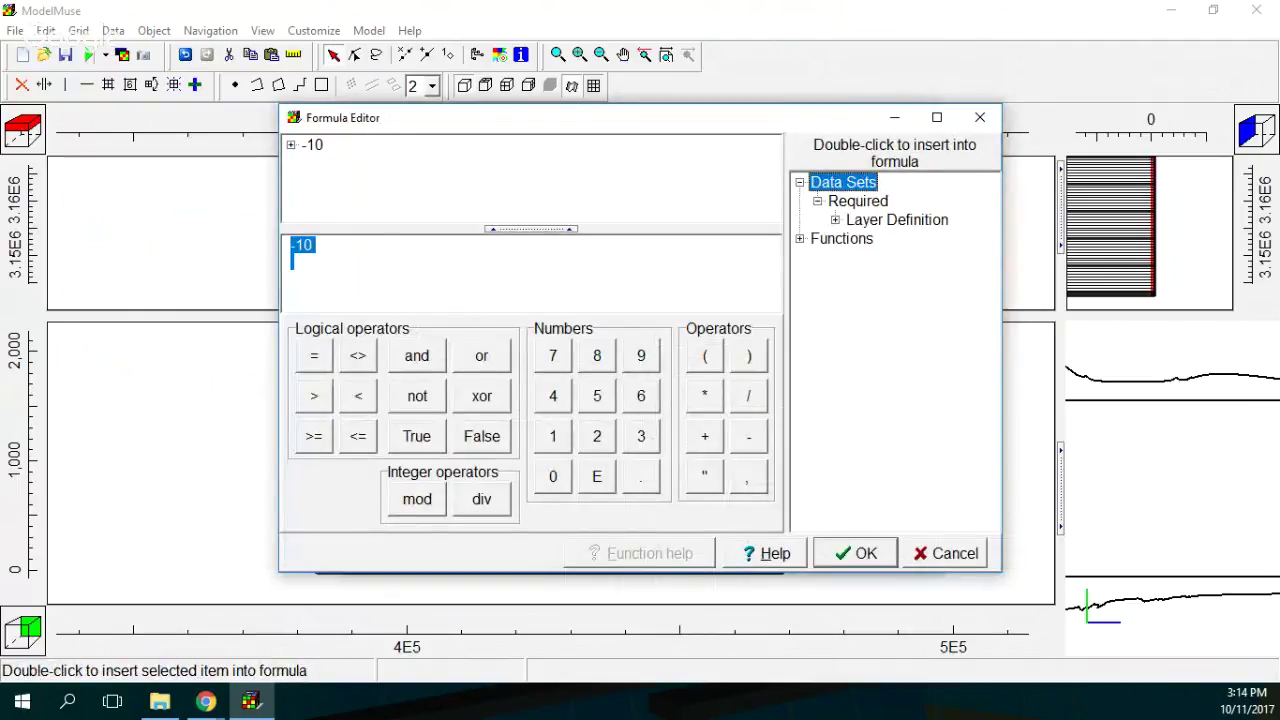
pyautogui.click(835, 220)
pyautogui.doubleClick(885, 240)
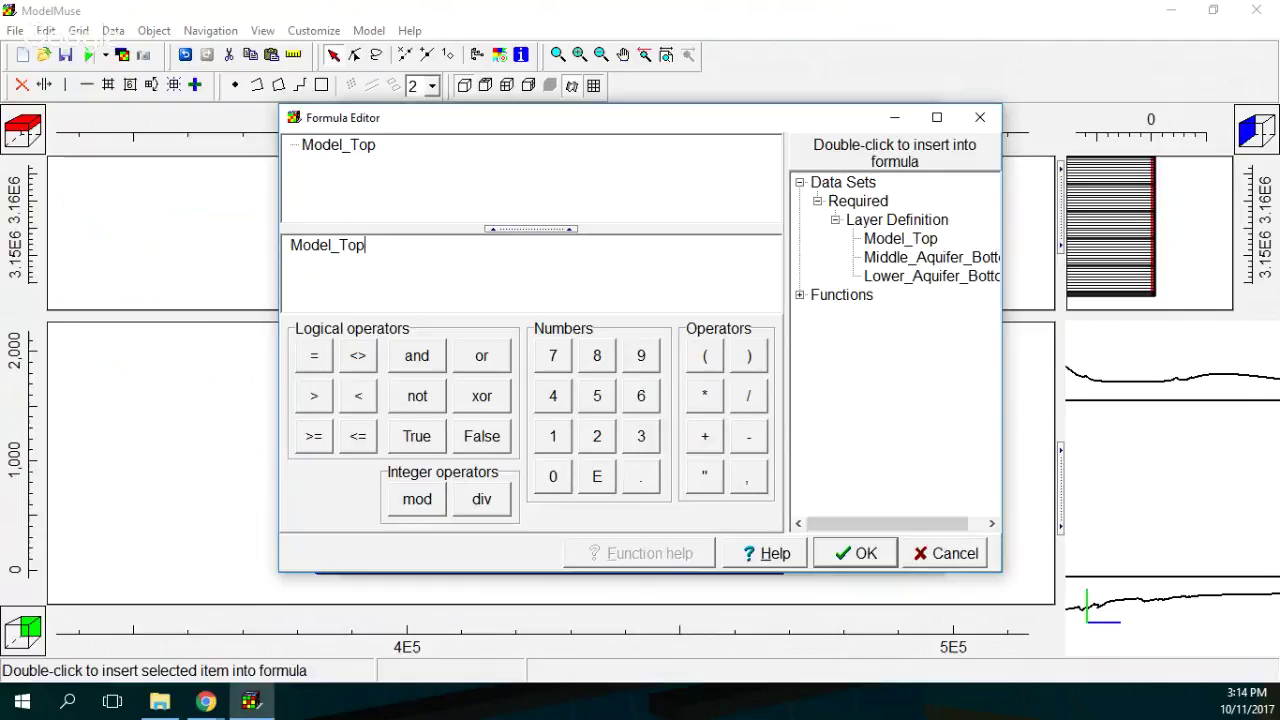
pyautogui.doubleClick(310, 245)
pyautogui.tripleClick(310, 245)
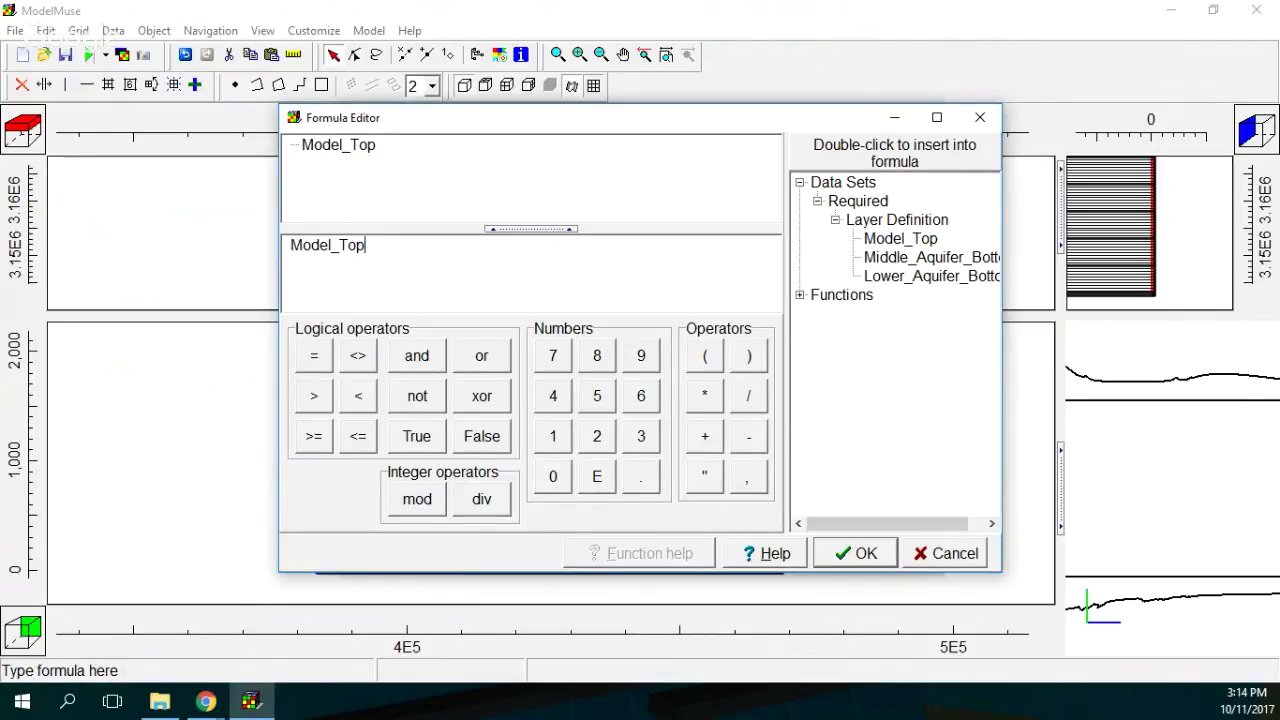
pyautogui.doubleClick(939, 276)
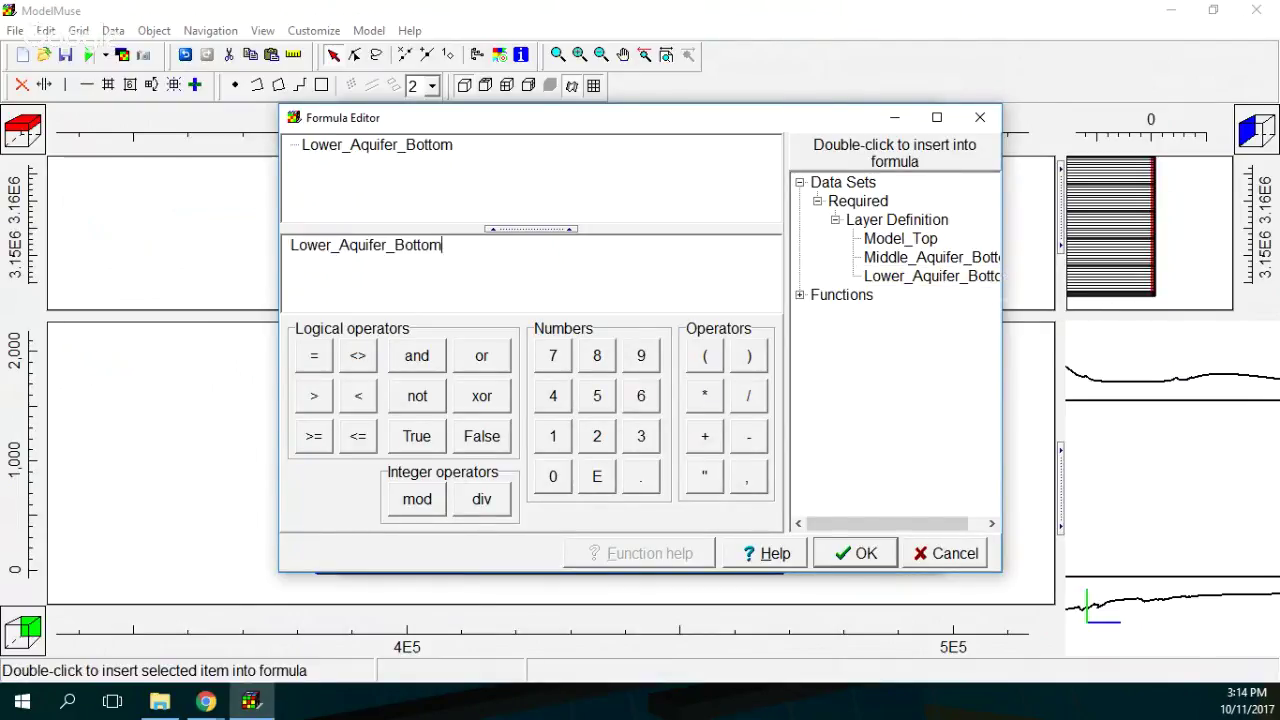
pyautogui.click(704, 436)
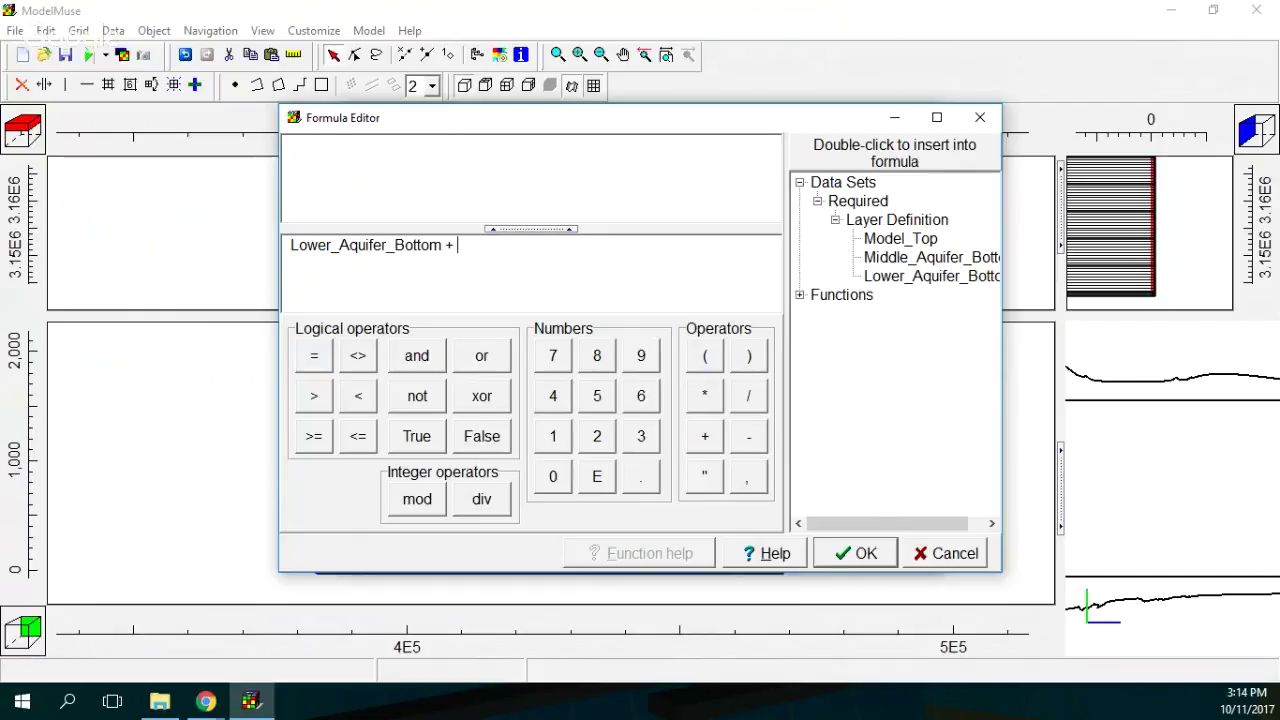
pyautogui.write('0.')
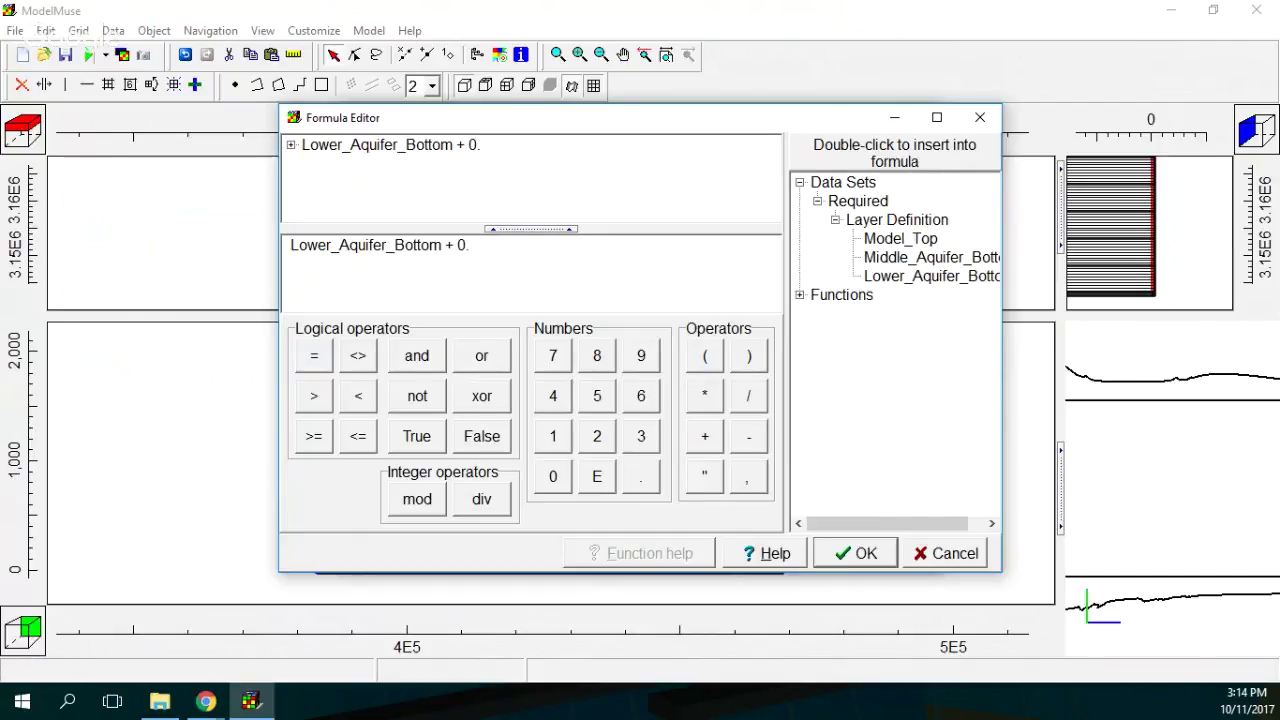
pyautogui.press('BackSpace')
pyautogui.press('BackSpace')
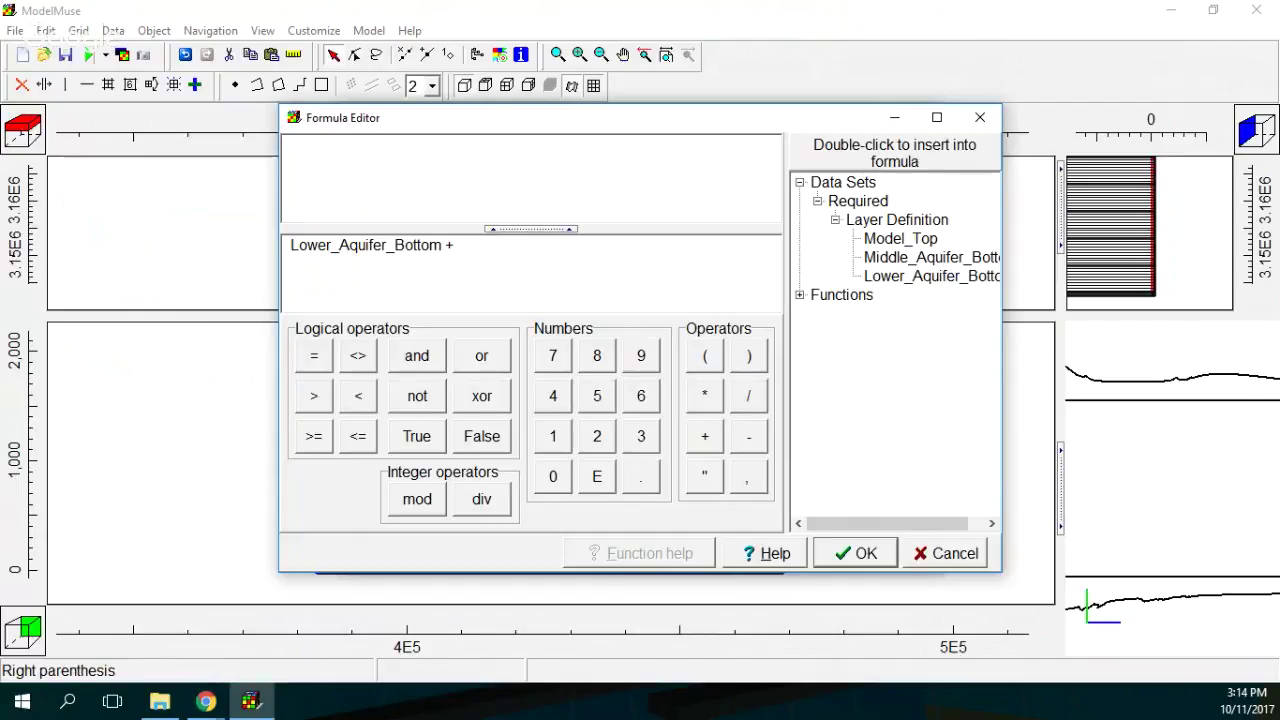
pyautogui.write('(')
pyautogui.doubleClick(900, 238)
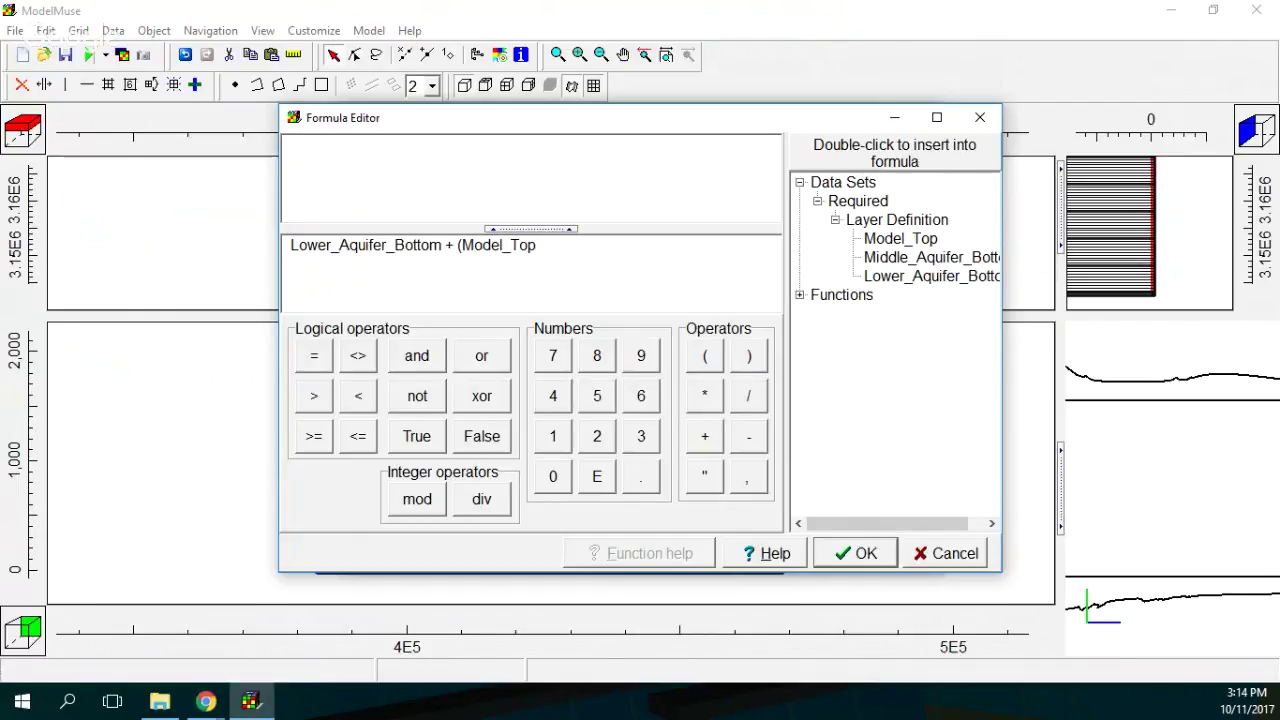
pyautogui.write('-')
pyautogui.doubleClick(930, 276)
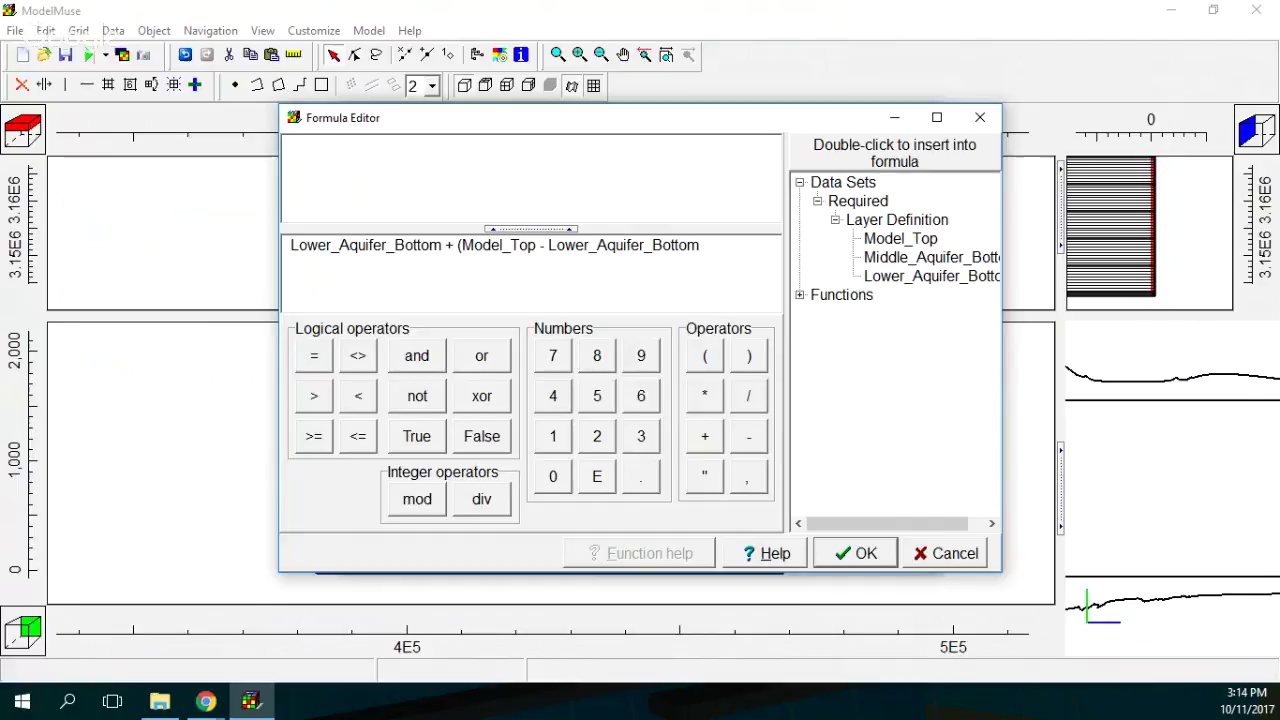
pyautogui.click(749, 356)
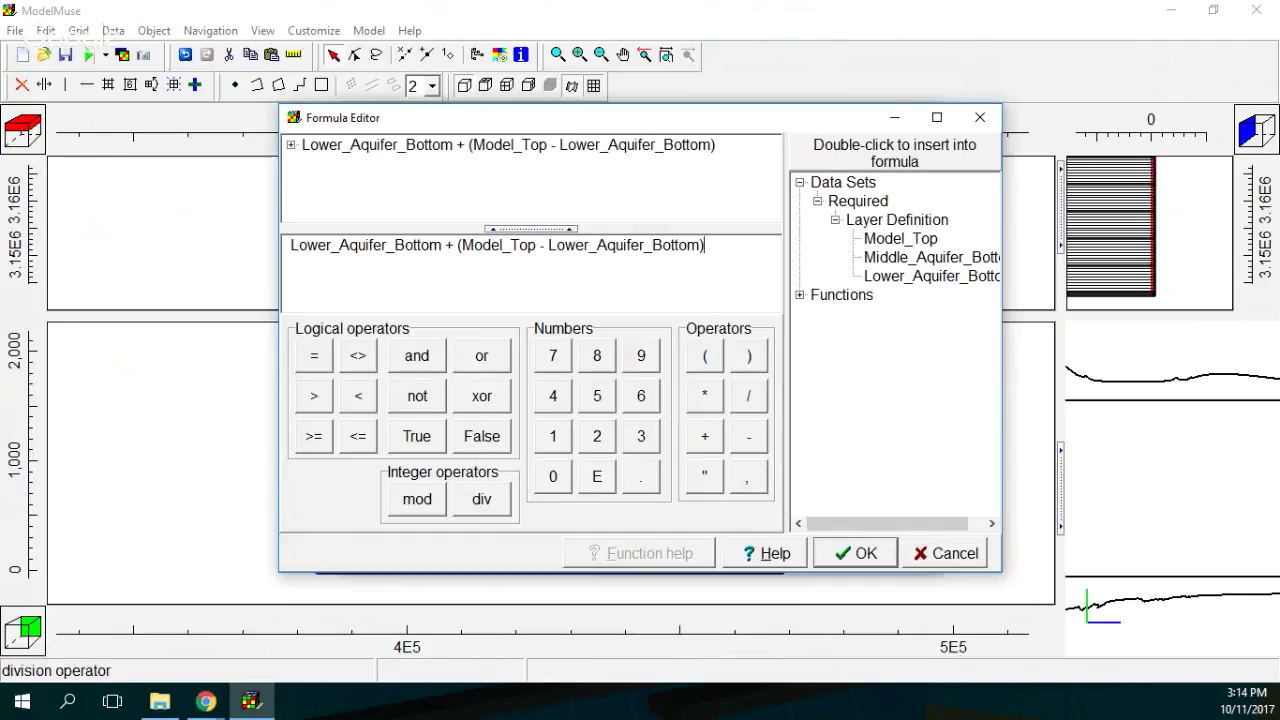
# Append * 2 / 3 to the formula, select the whole text to copy it, and confirm.
pyautogui.click(749, 396)
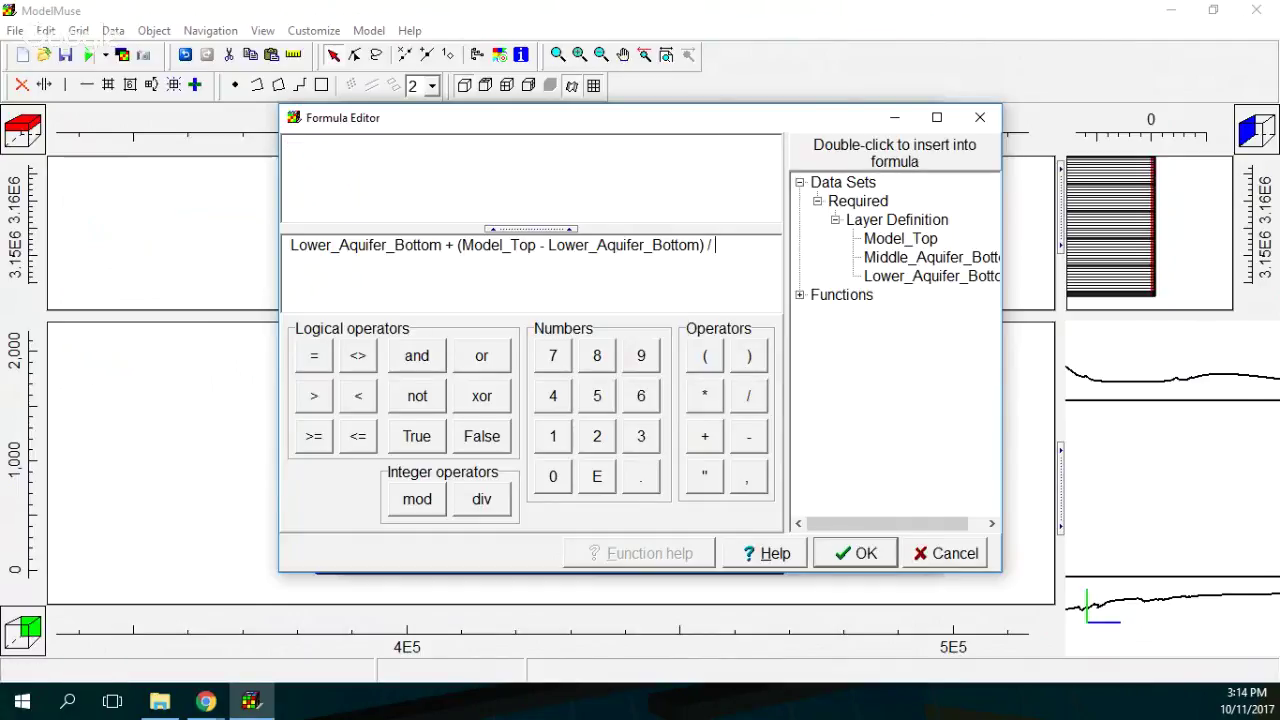
pyautogui.press('BackSpace')
pyautogui.press('BackSpace')
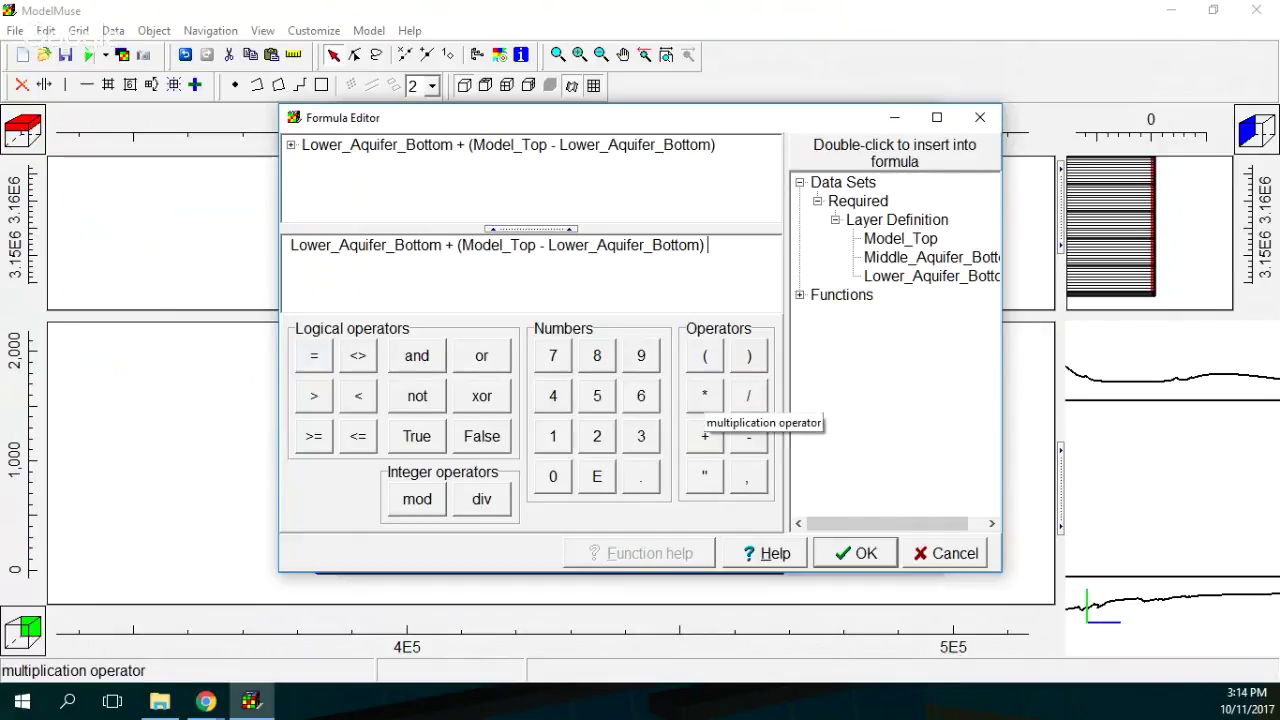
pyautogui.click(704, 395)
pyautogui.write('2')
pyautogui.click(748, 395)
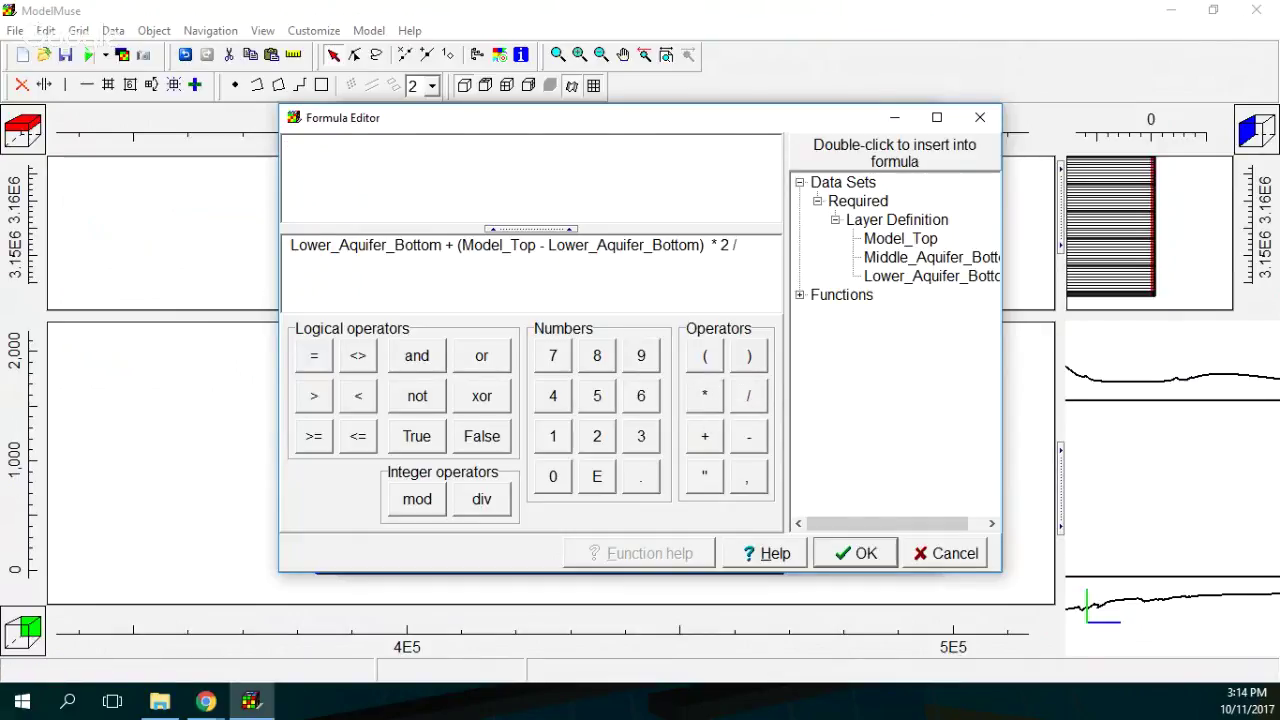
pyautogui.write('3')
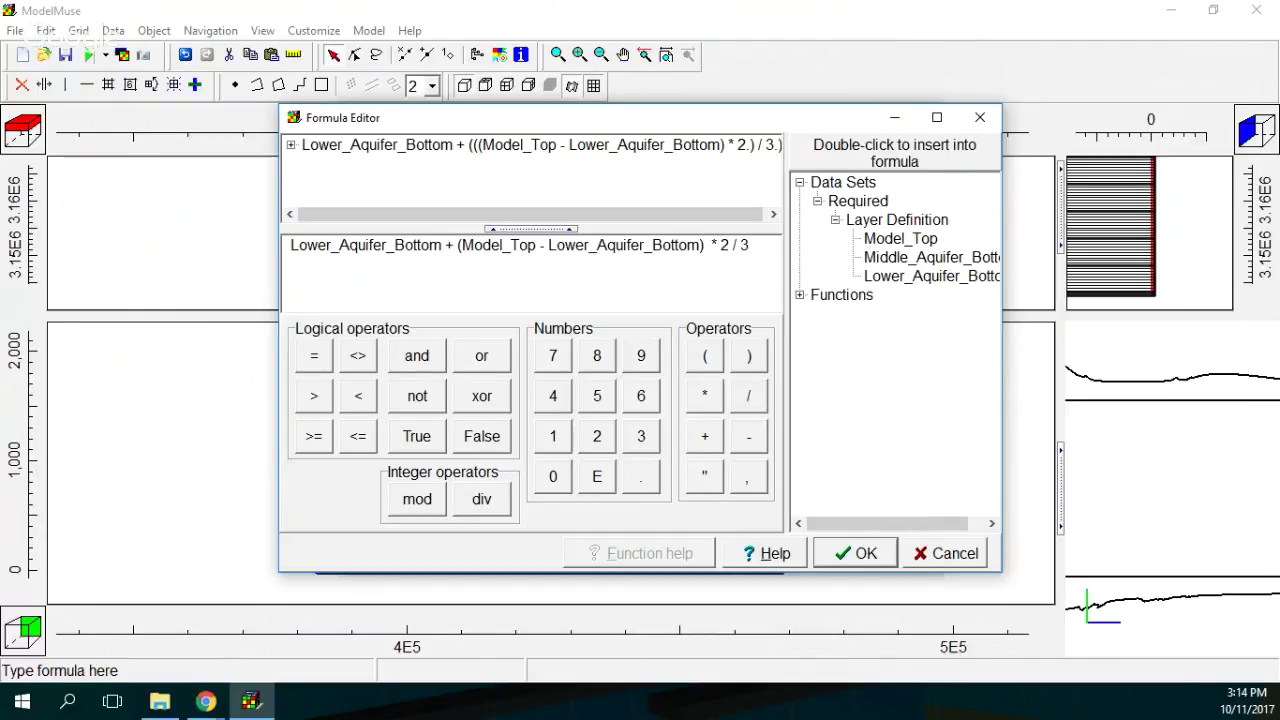
pyautogui.moveTo(290, 245); pyautogui.dragTo(750, 245)
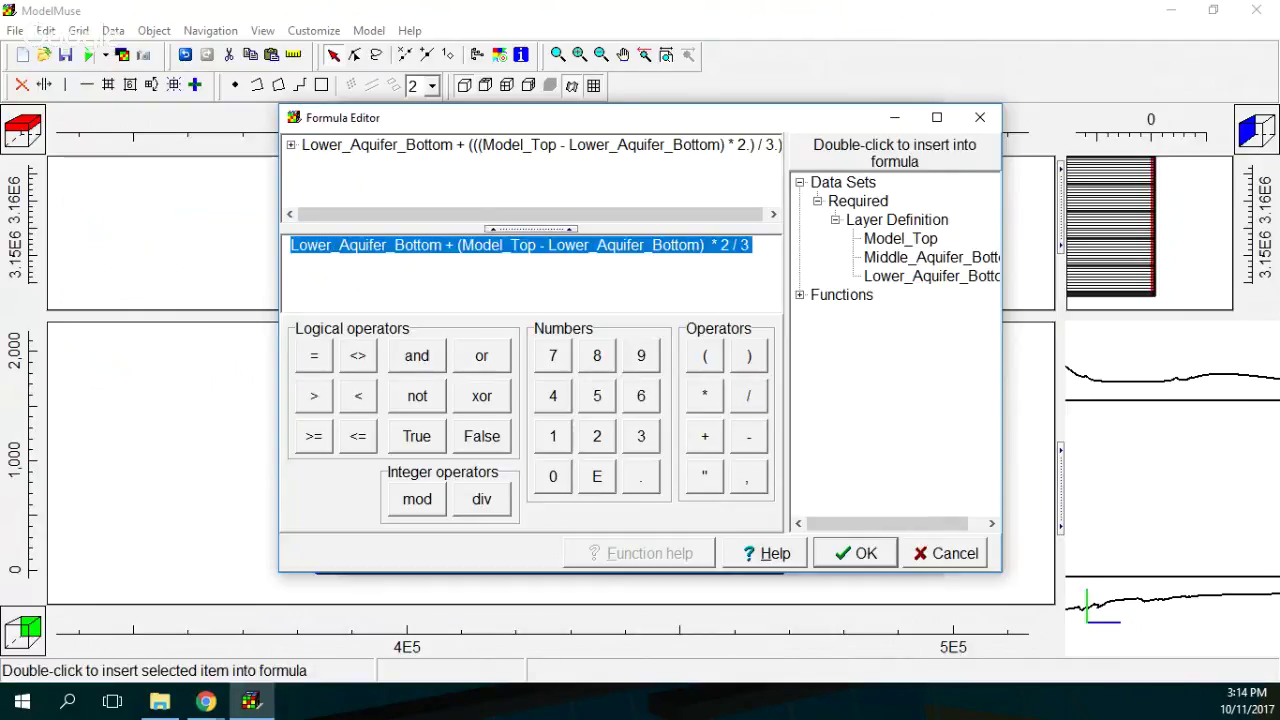
pyautogui.press('Return')
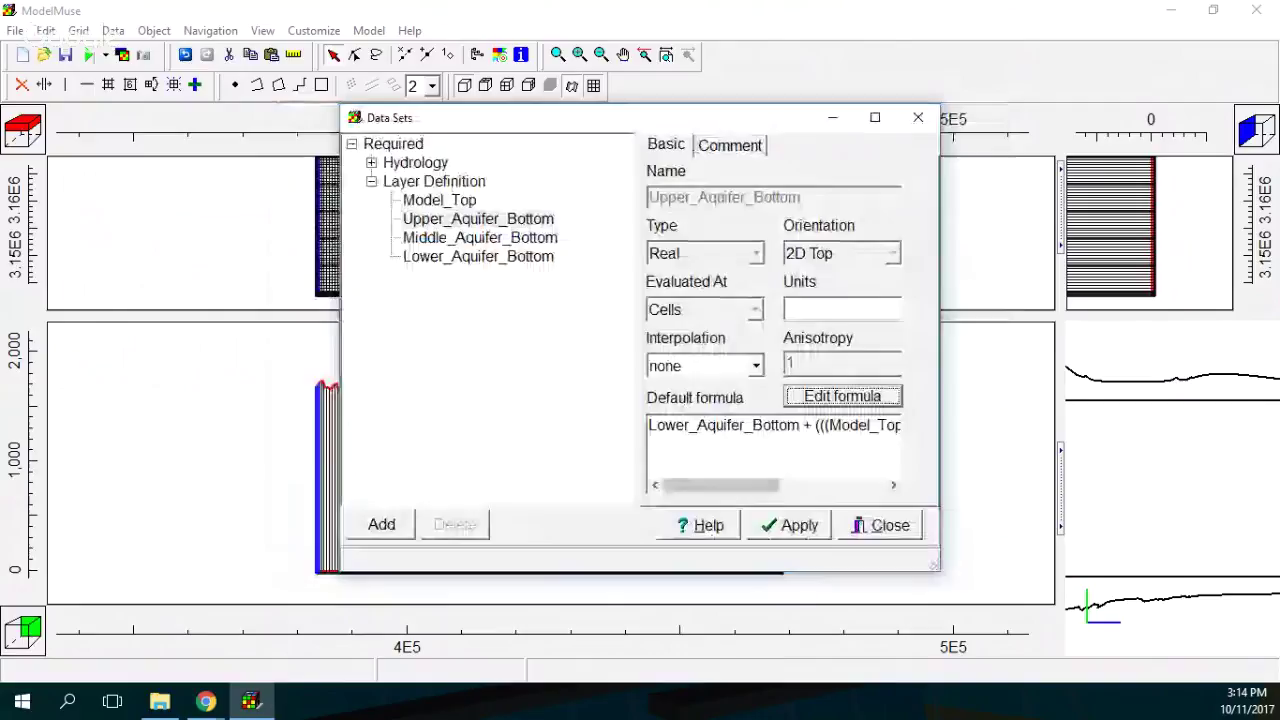
# Apply the Upper_Aquifer_Bottom formula and paste it over Middle_Aquifer_Bottom's -20.
pyautogui.hotkey('alt', 'a')
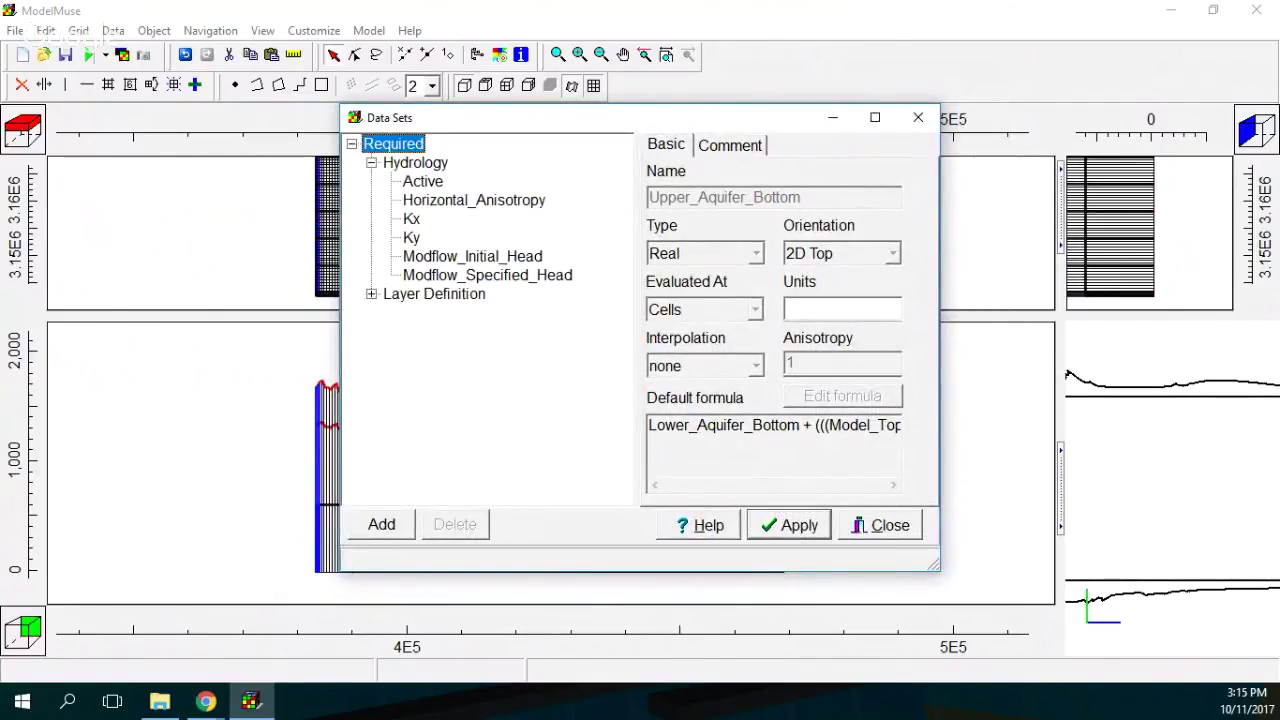
pyautogui.click(480, 350)
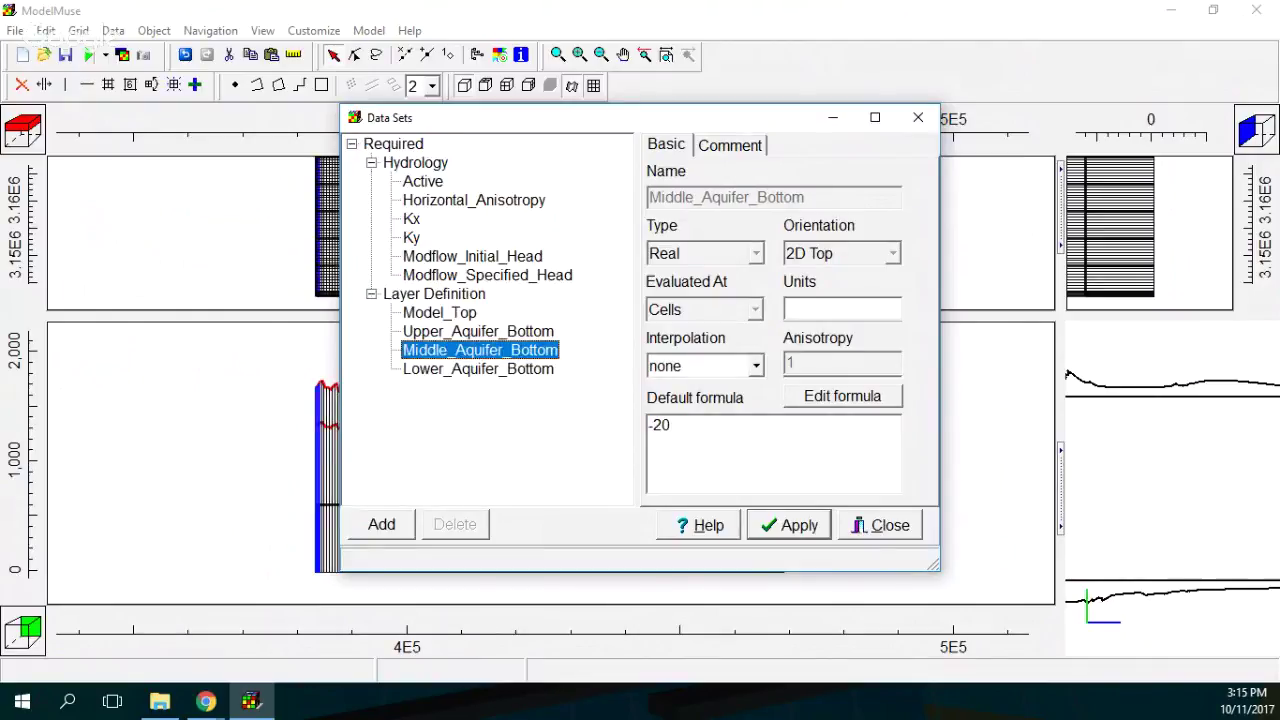
pyautogui.click(658, 425)
pyautogui.hotkey('ctrl', 'v')
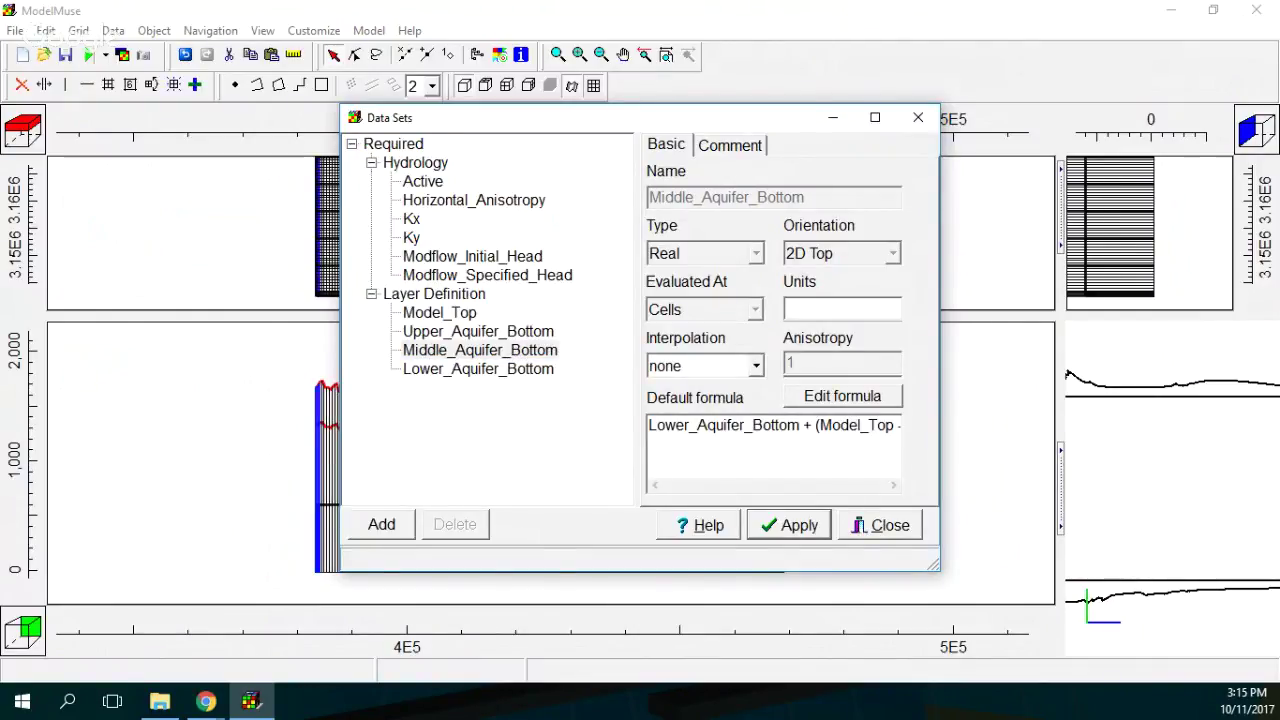
# Change the 2 to 1 so Middle_Aquifer_Bottom uses * 1 / 3, apply, and close the dialog.
pyautogui.moveTo(939, 410); pyautogui.dragTo(1273, 403)
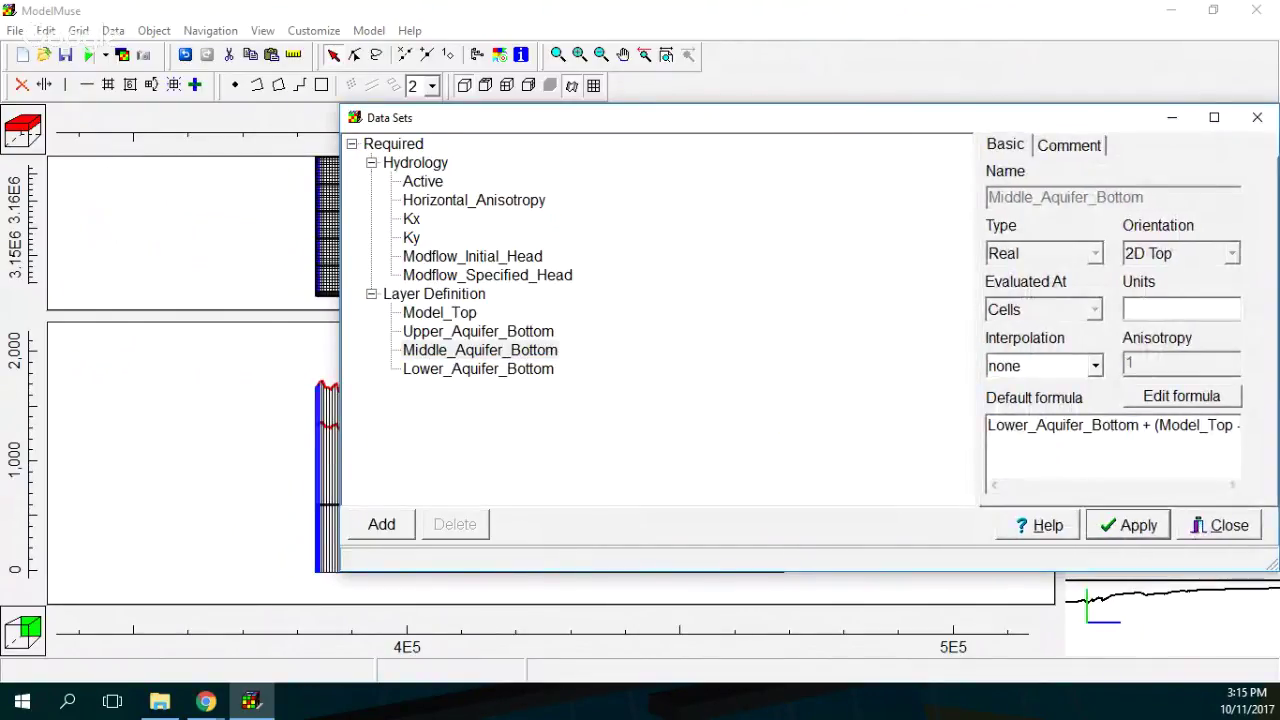
pyautogui.moveTo(980, 320); pyautogui.dragTo(439, 320)
pyautogui.doubleClick(880, 425)
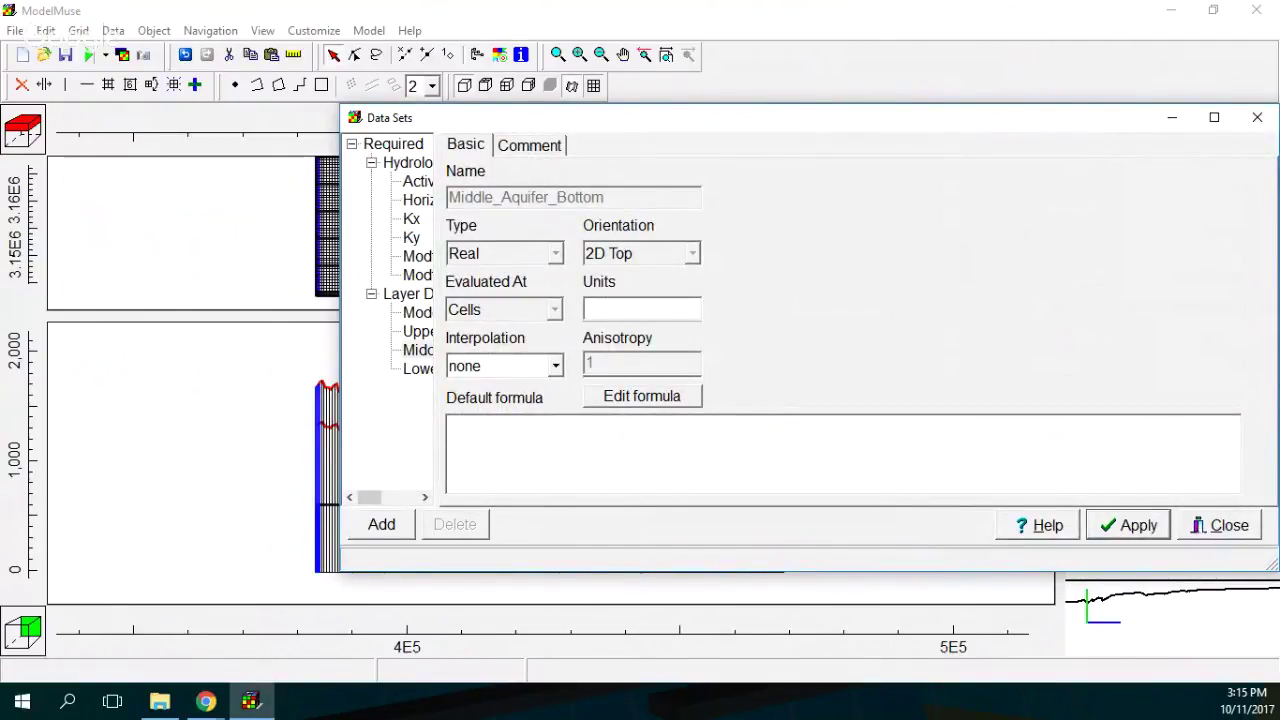
pyautogui.write('1 / 3')
pyautogui.click(1128, 525)
pyautogui.click(1220, 525)
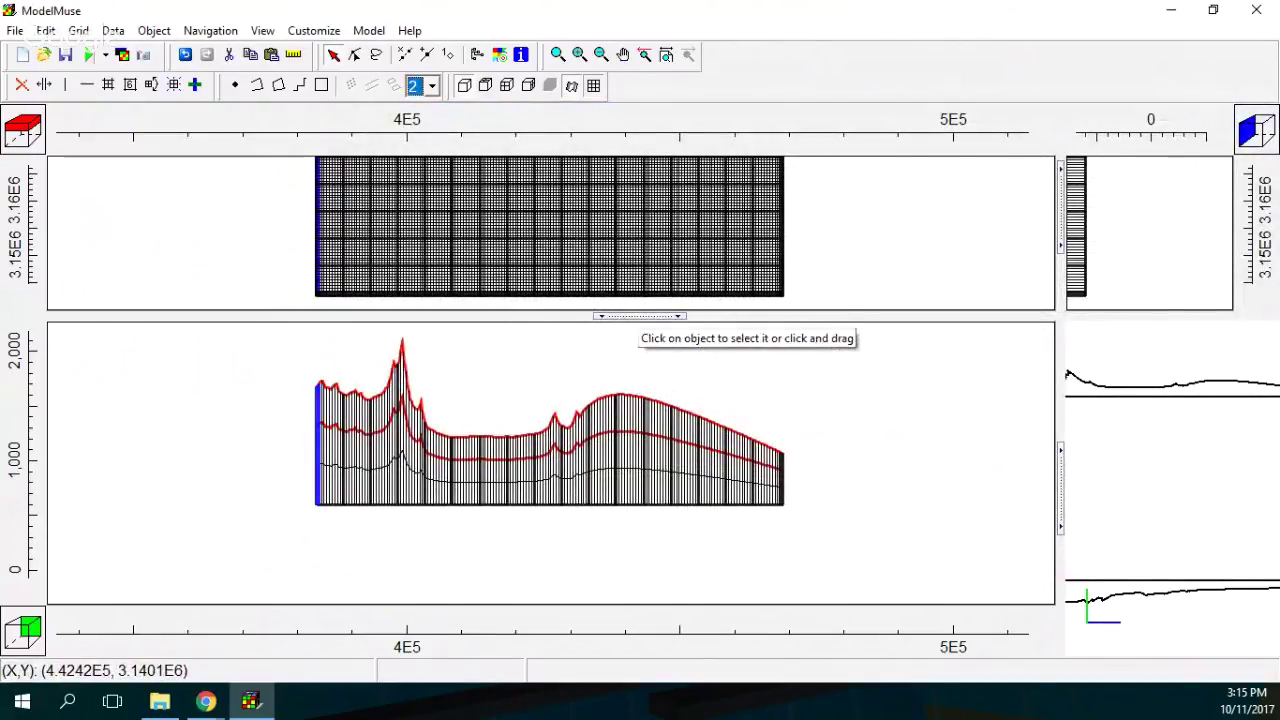
# Drag the splitter down to enlarge the top view, then show the File > Import options.
pyautogui.moveTo(640, 316); pyautogui.dragTo(640, 447)
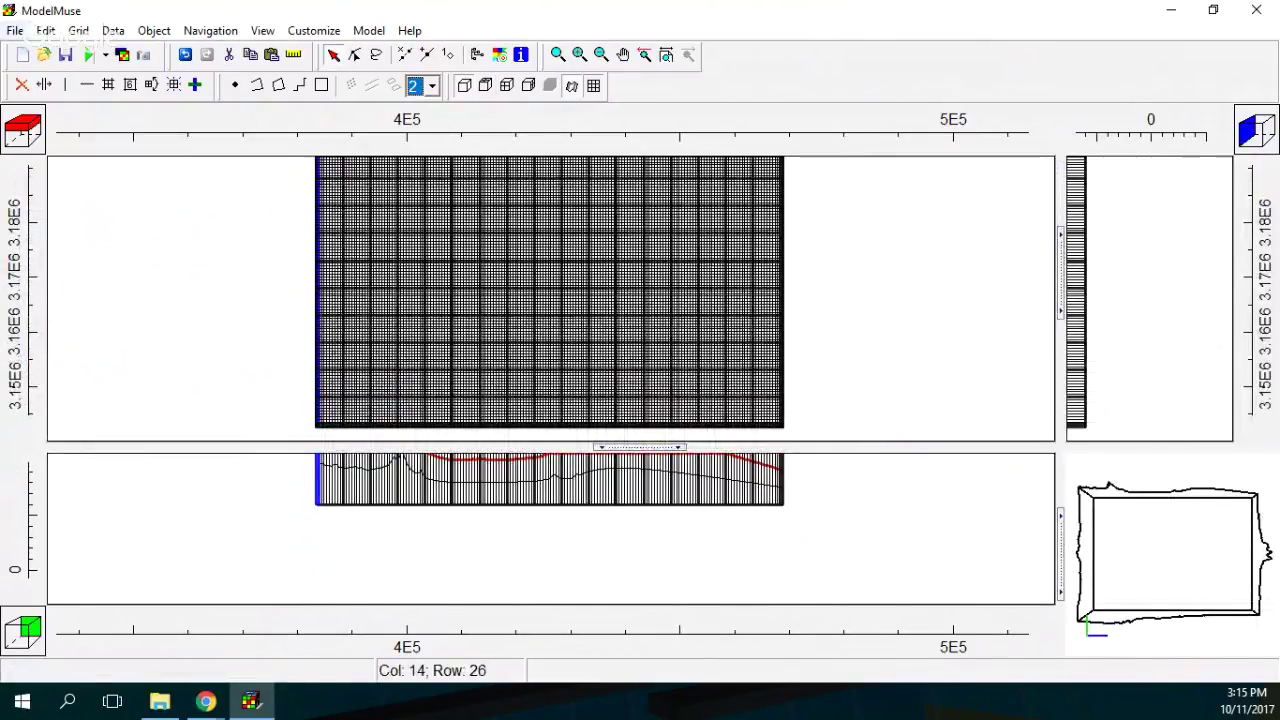
pyautogui.click(15, 30)
pyautogui.moveTo(48, 134)
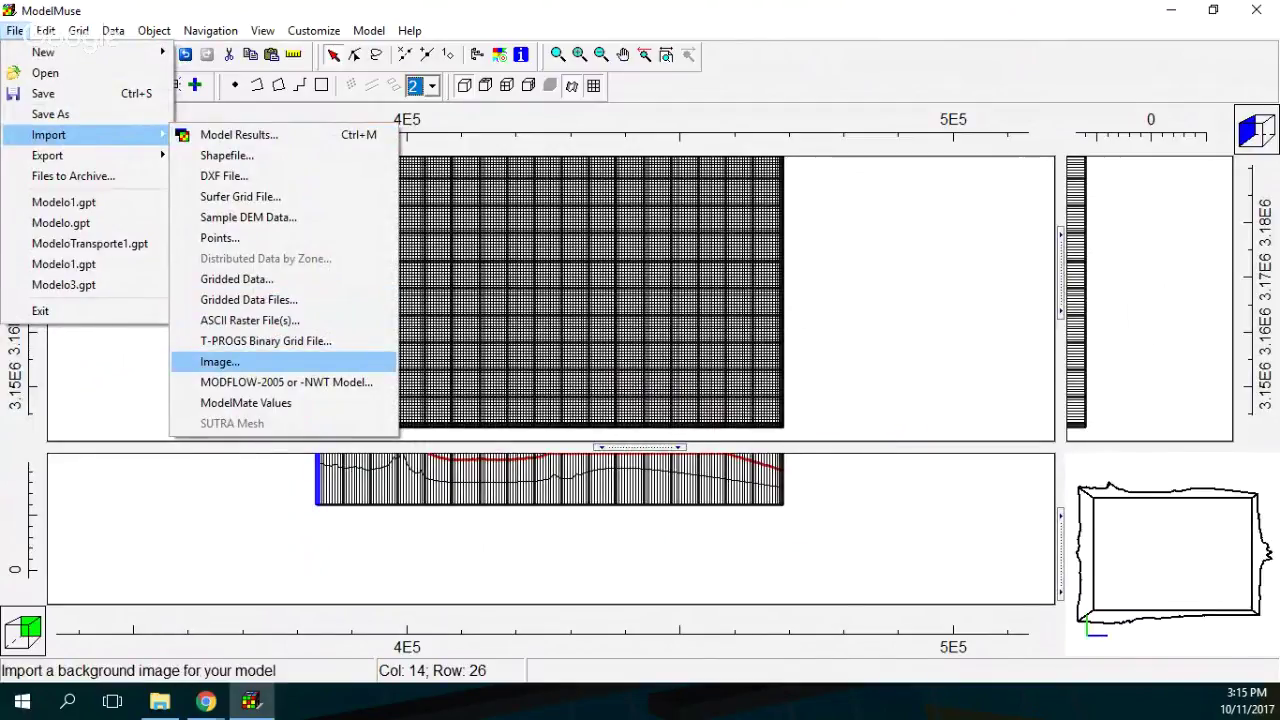
# Import ImagenFondo.png as the georeferenced background image beneath the grid.
pyautogui.click(219, 361)
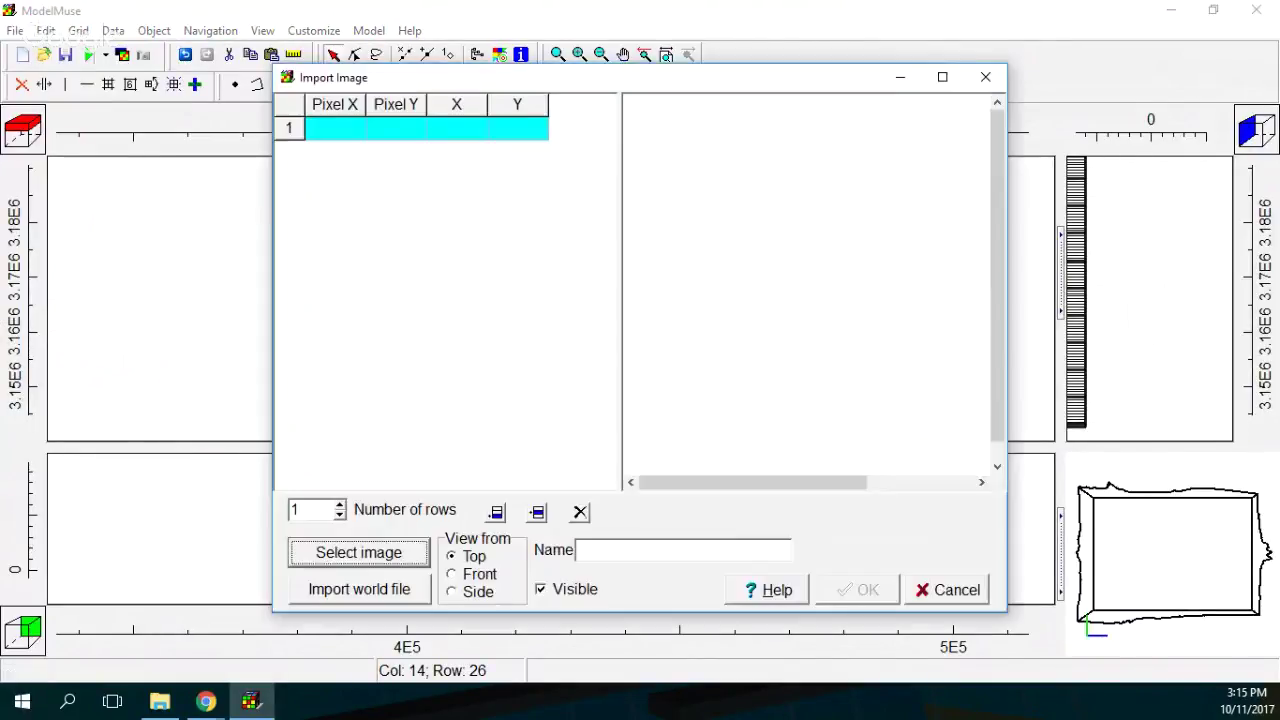
pyautogui.press('Return')
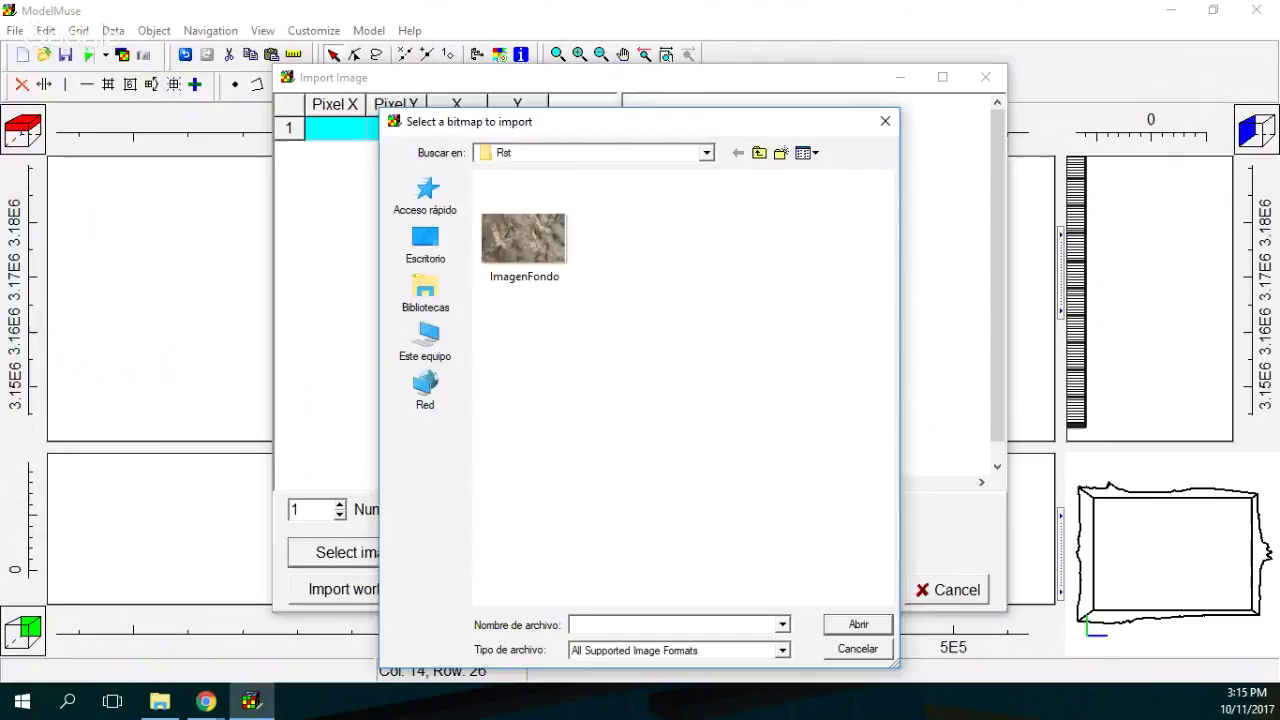
pyautogui.click(524, 238)
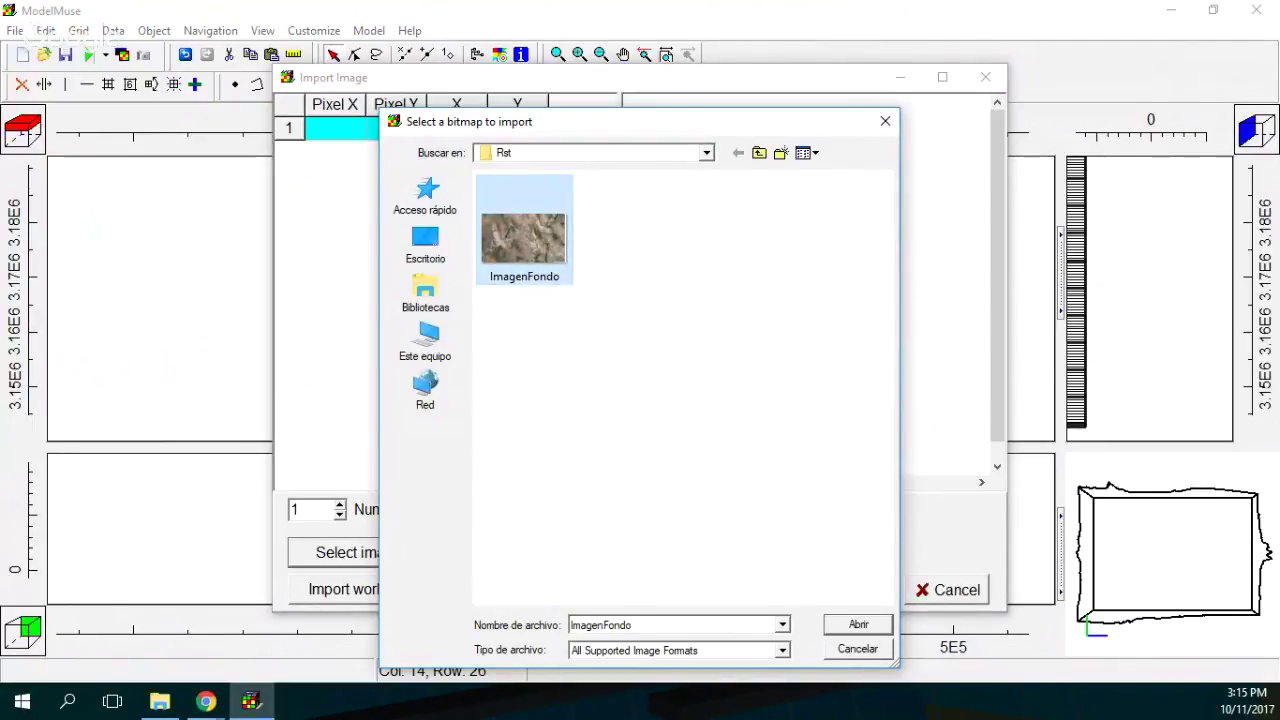
pyautogui.press('Return')
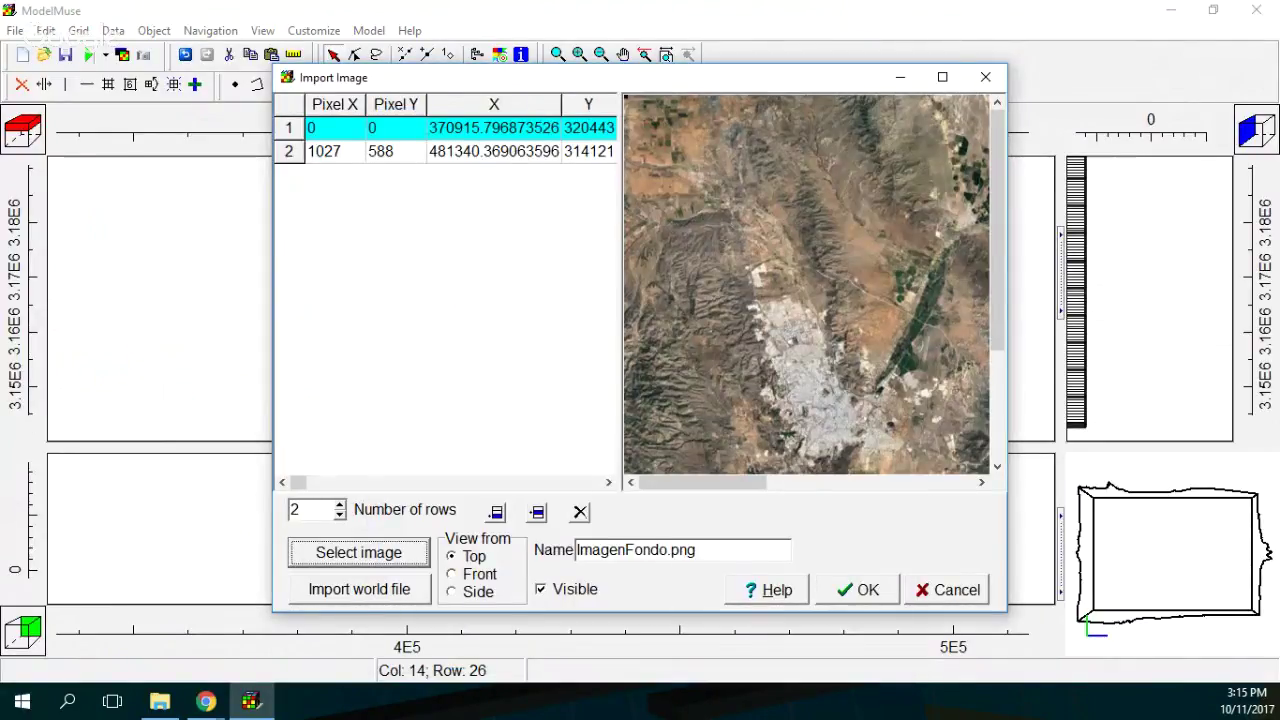
pyautogui.click(857, 590)
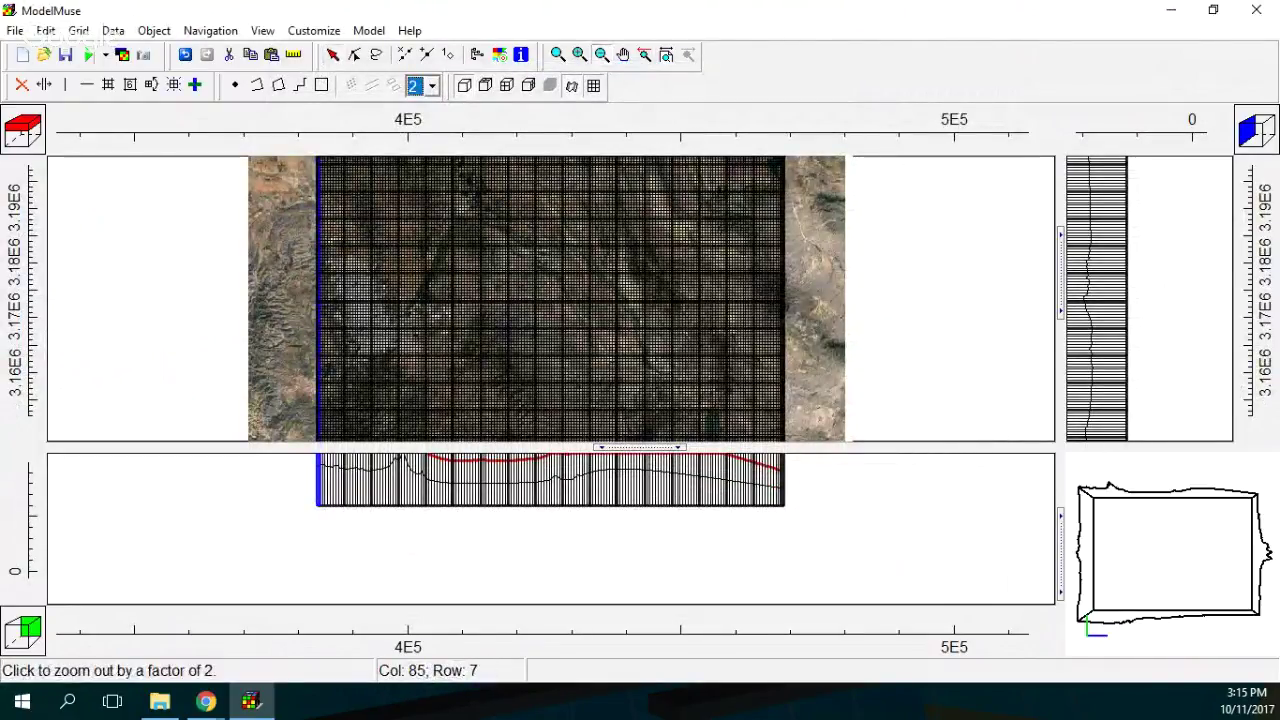
# Pan the front view down to bring the cross-section into view.
pyautogui.click(622, 54)
pyautogui.moveTo(617, 530); pyautogui.dragTo(612, 615)
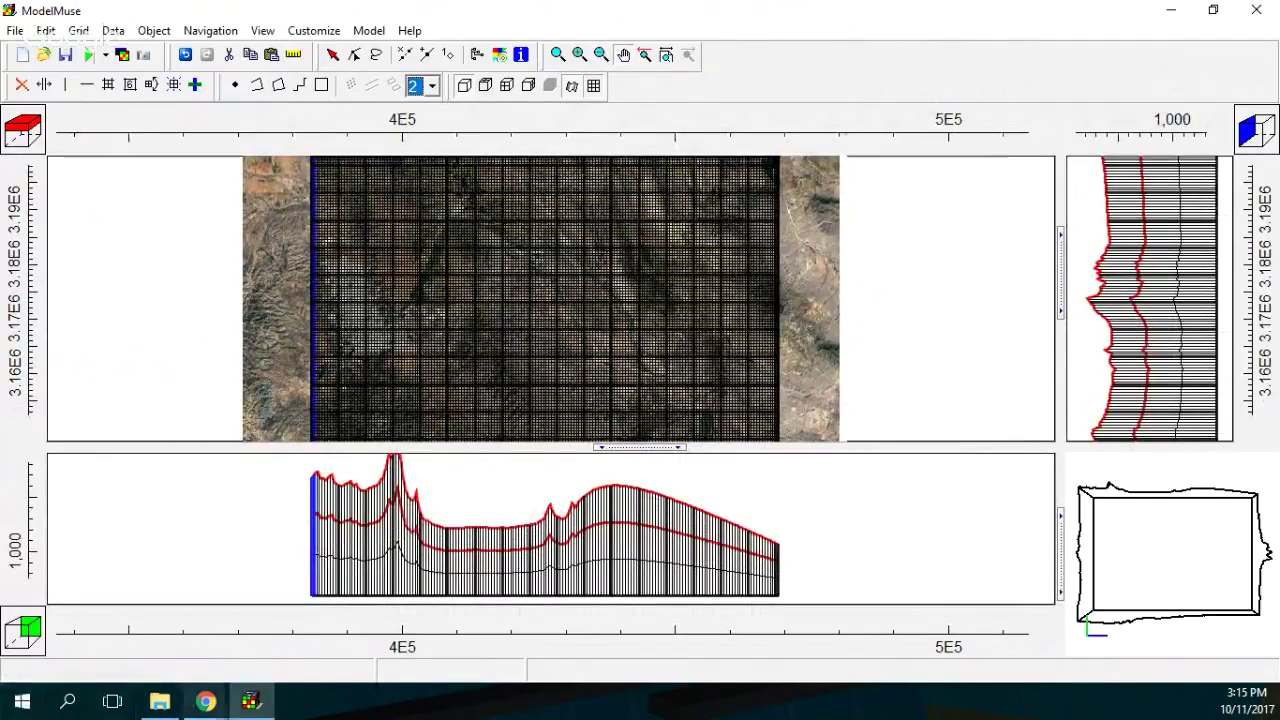
pyautogui.moveTo(205, 701)
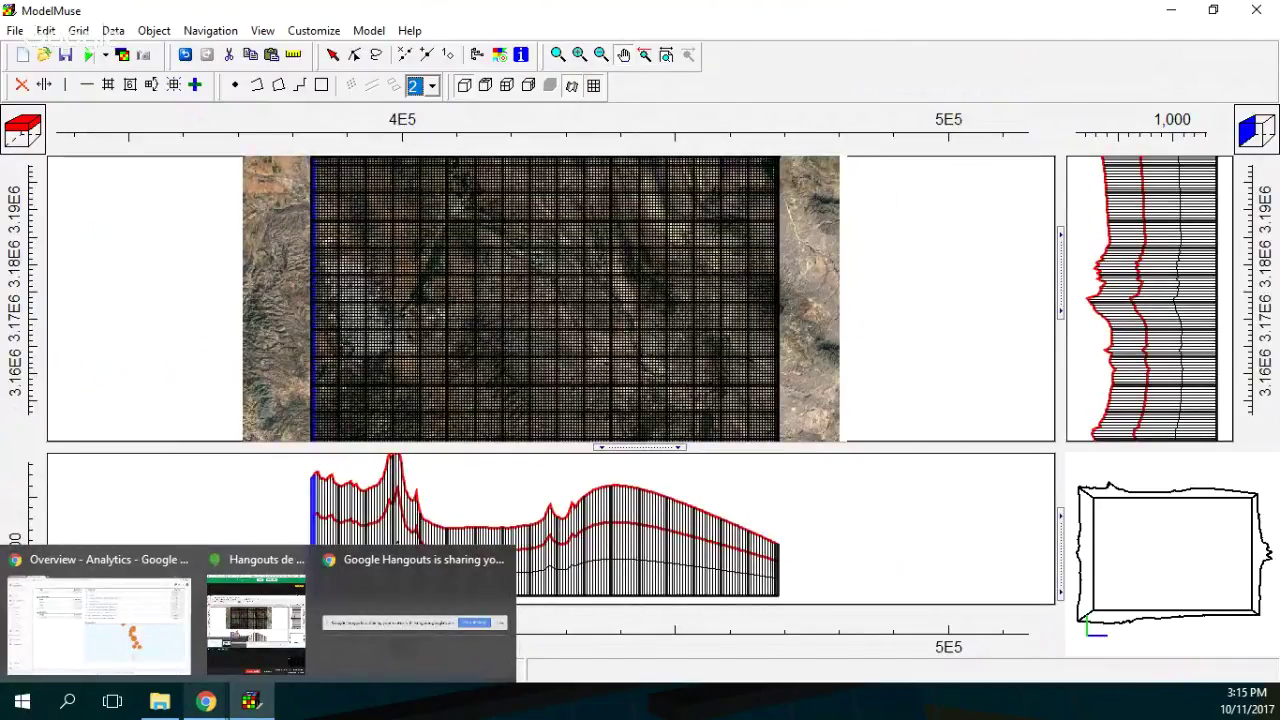
# In a maximized File Explorer, go up from Rst and open the pozos spreadsheet in Excel.
pyautogui.click(160, 701)
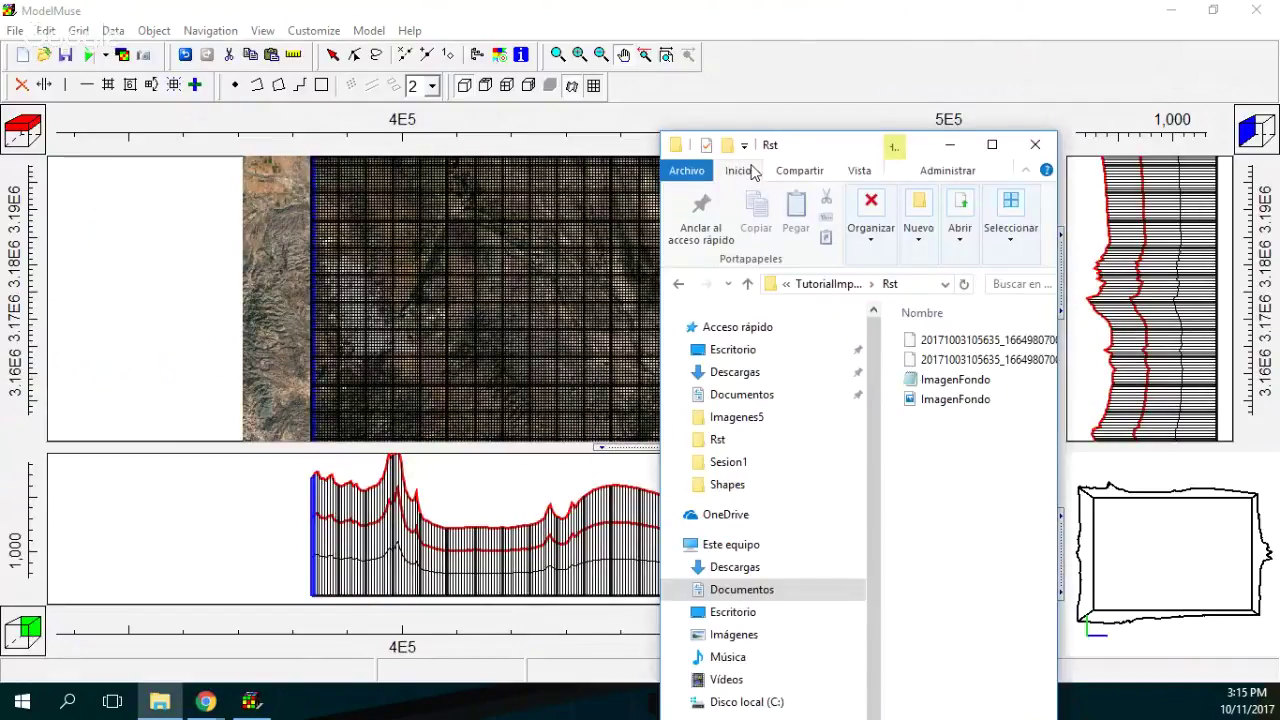
pyautogui.moveTo(850, 122); pyautogui.dragTo(573, 88)
pyautogui.click(716, 95)
pyautogui.hotkey('alt', 'Up')
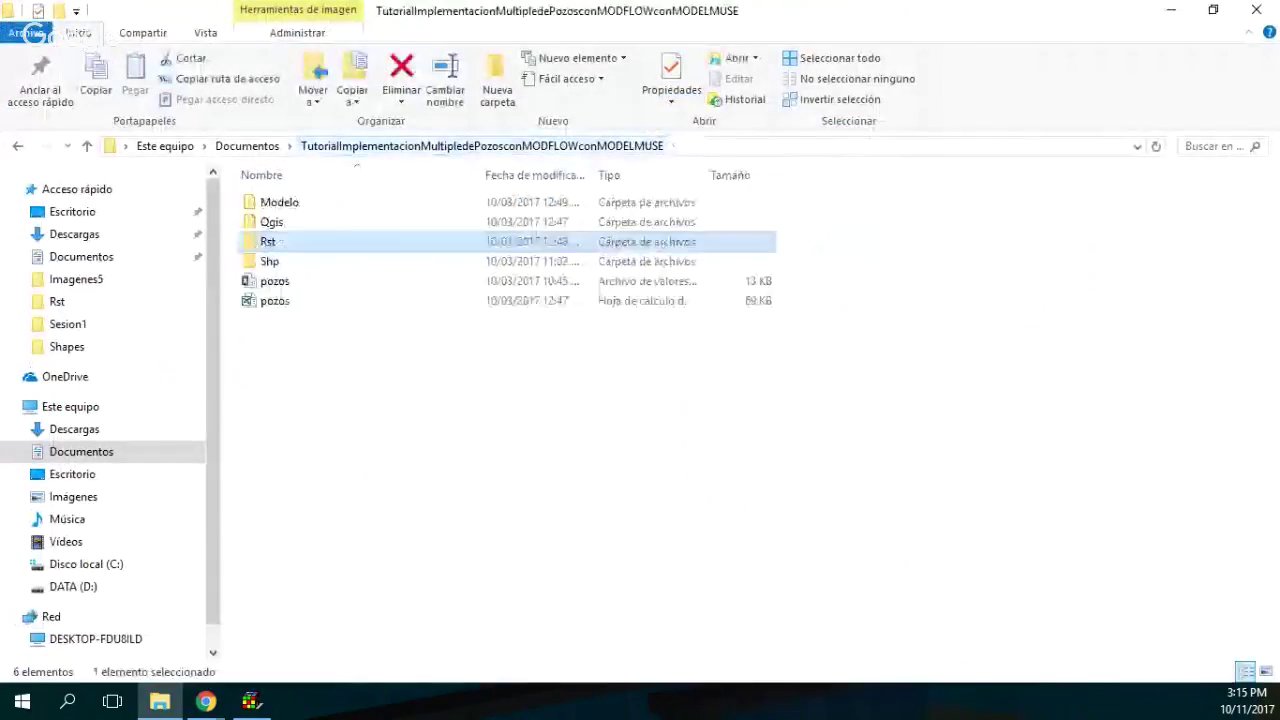
pyautogui.click(300, 300)
pyautogui.click(598, 281)
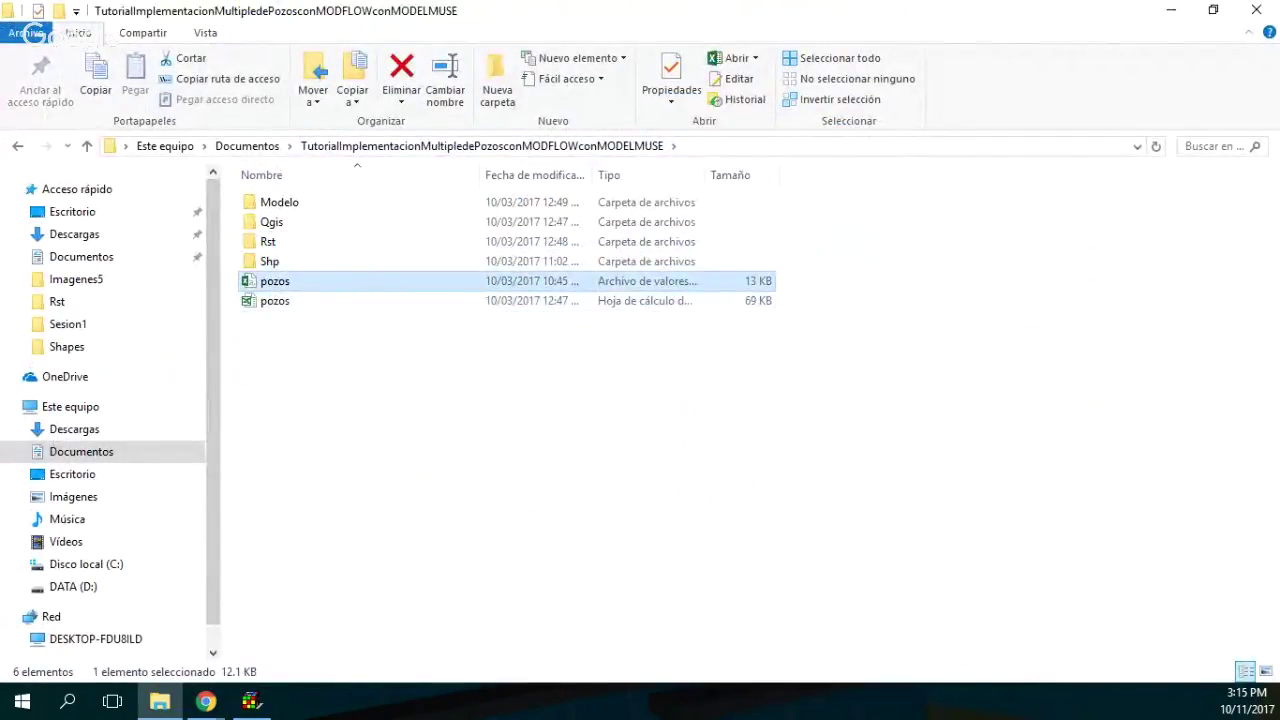
pyautogui.click(530, 300)
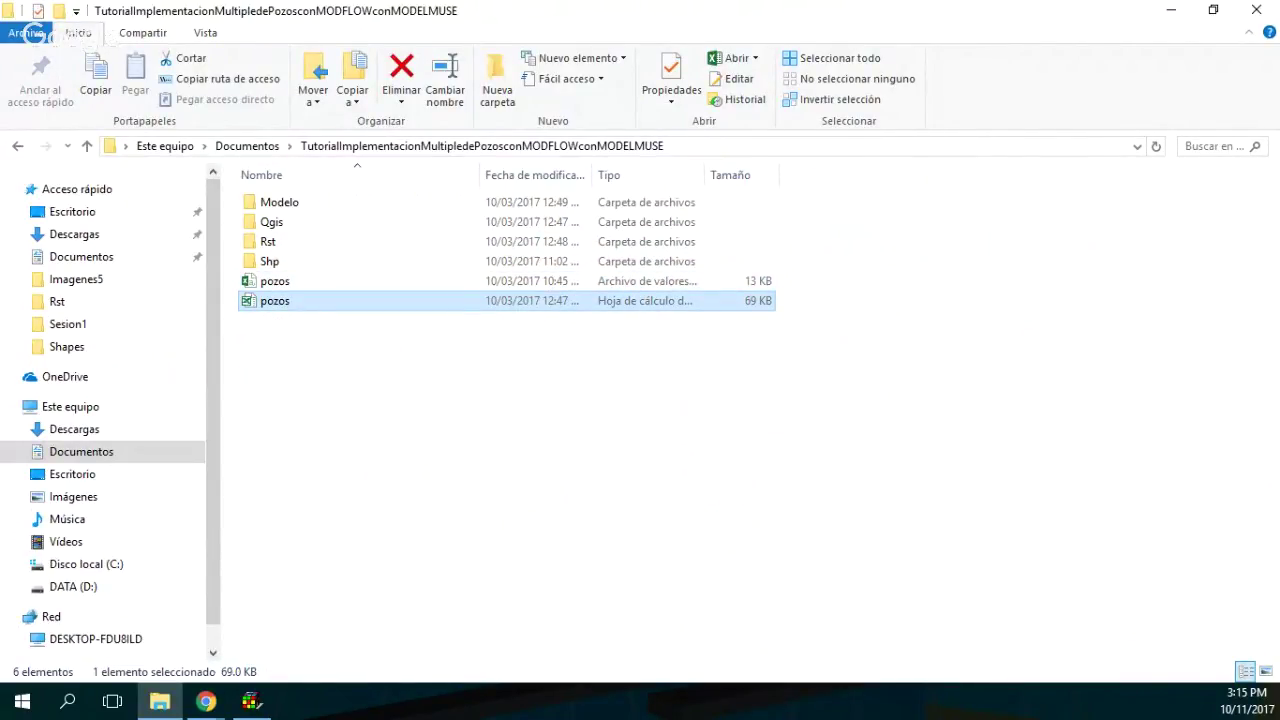
pyautogui.press('Return')
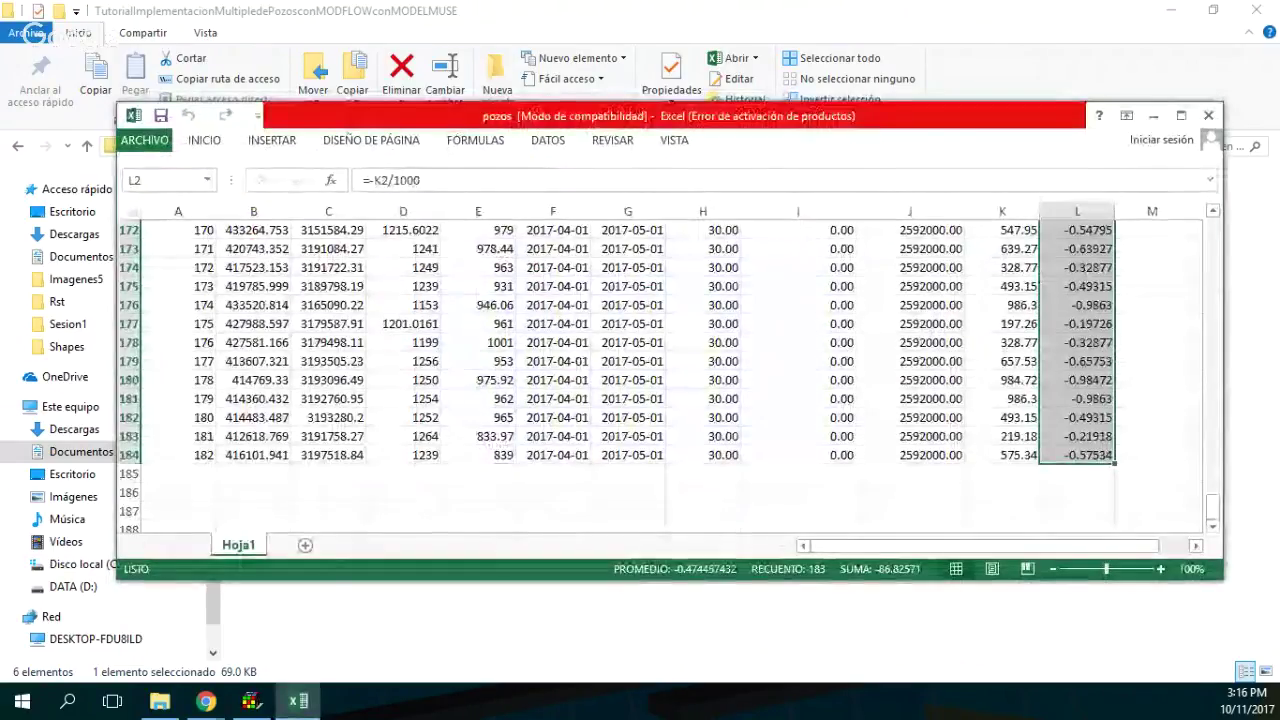
# Close the Excel product activation notice and scroll the pozos sheet into view.
pyautogui.click(921, 140)
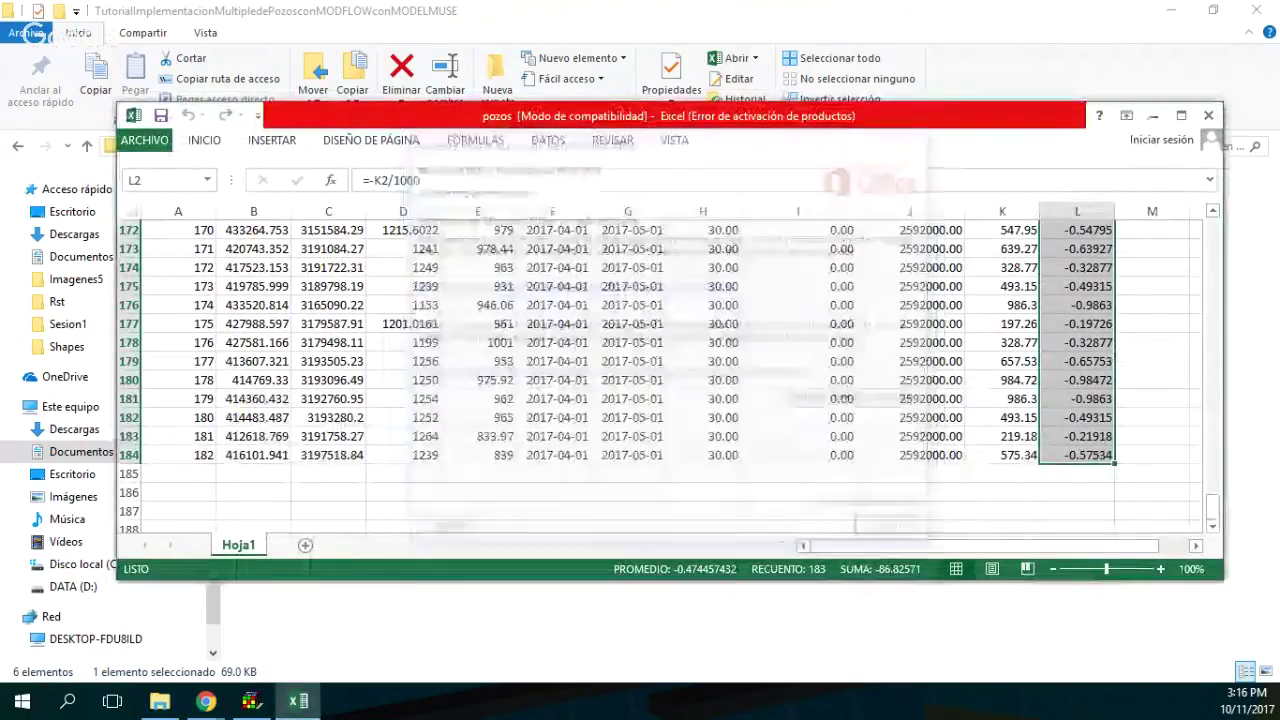
pyautogui.click(1181, 116)
pyautogui.scroll(8, 640, 370)
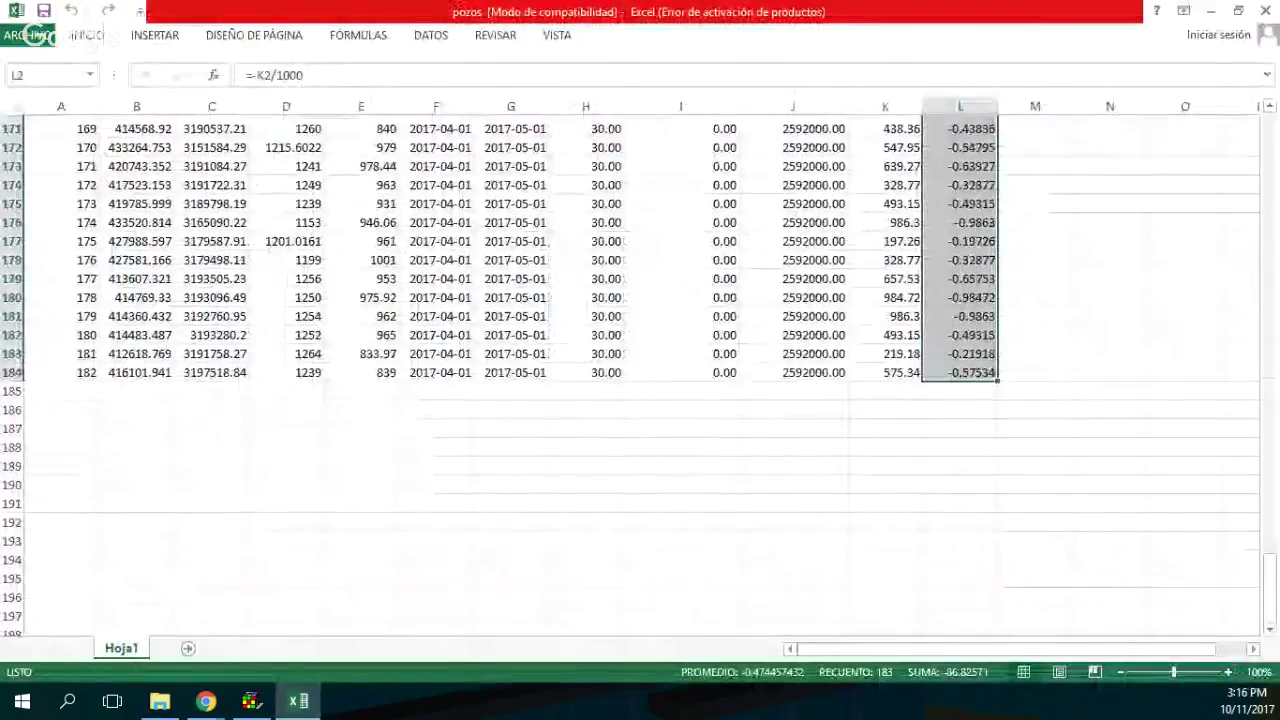
pyautogui.moveTo(1268, 560); pyautogui.dragTo(1268, 190)
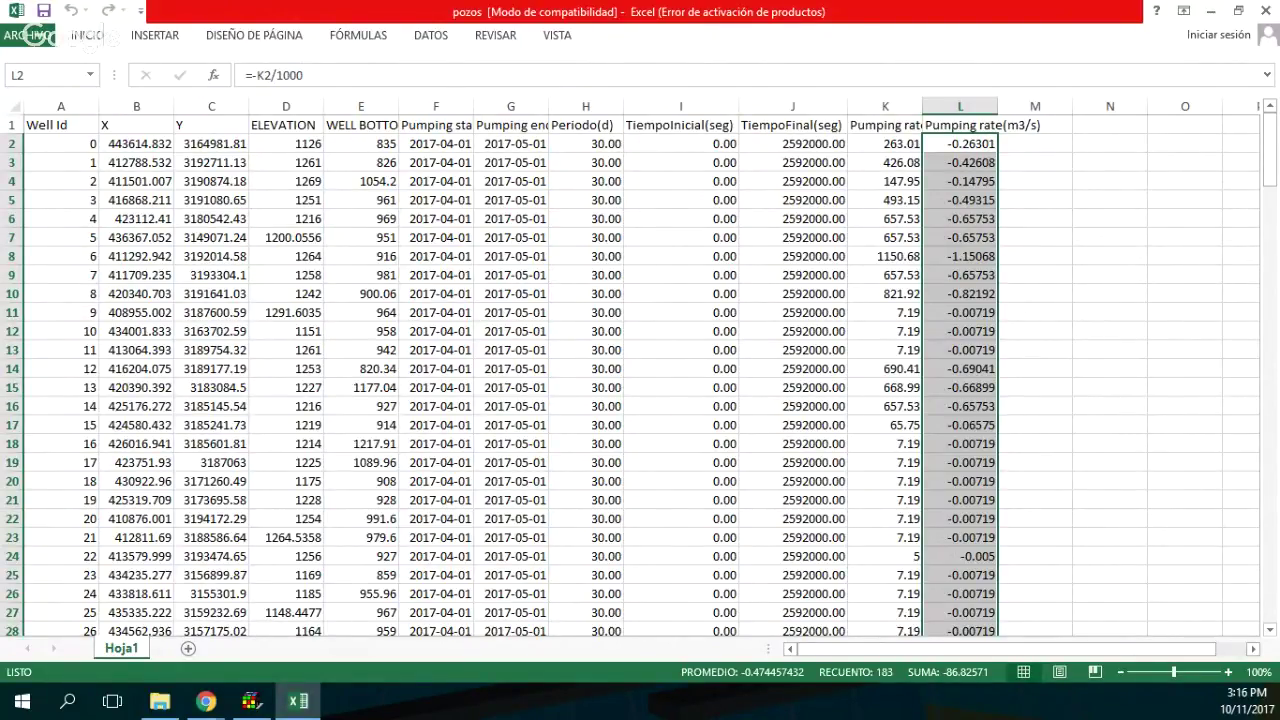
# Review the TiempoInicial/TiempoFinal values and the Pumping rate(m3/s) formula =-K2/1000.
pyautogui.moveTo(680, 143); pyautogui.dragTo(792, 143)
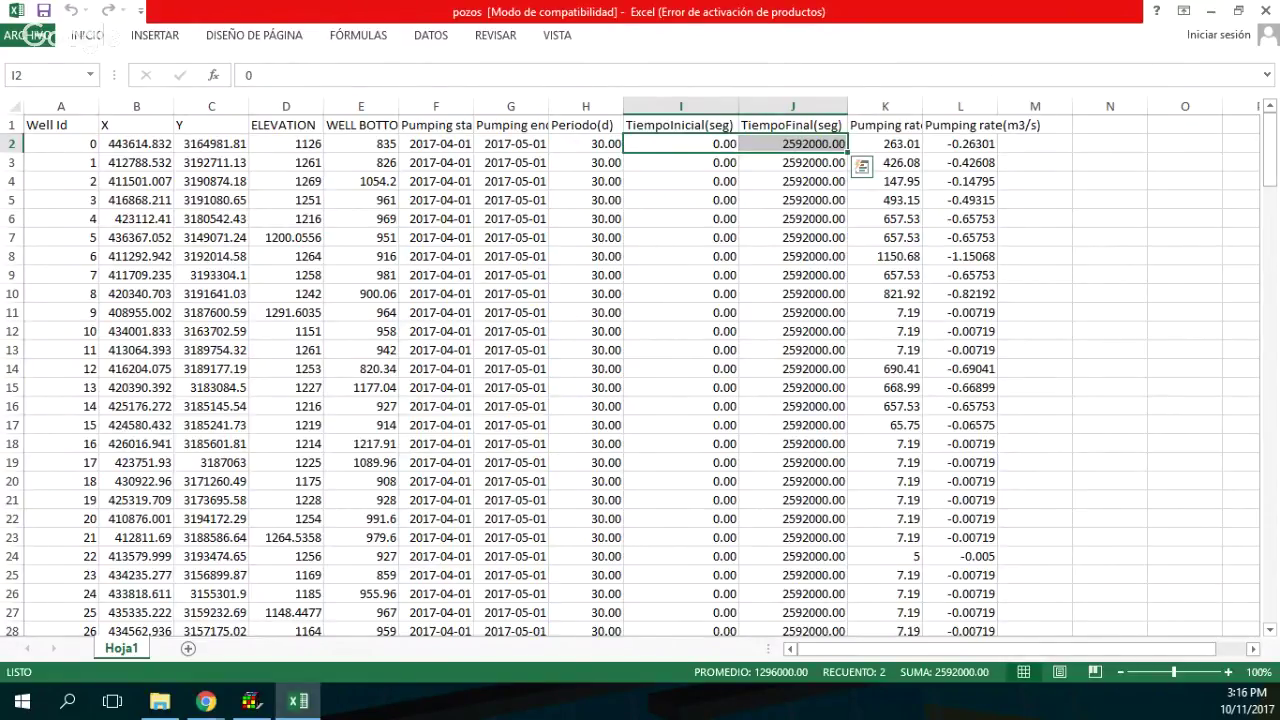
pyautogui.moveTo(792, 143); pyautogui.dragTo(792, 481)
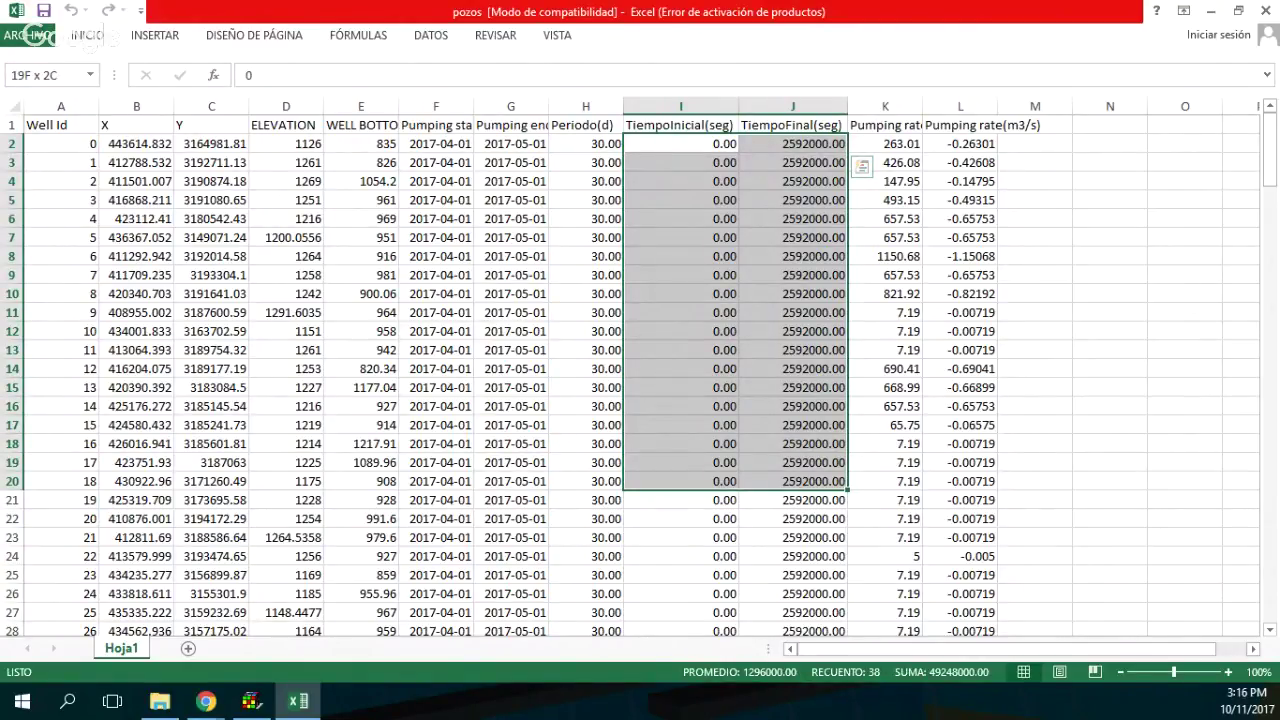
pyautogui.moveTo(792, 481); pyautogui.dragTo(792, 481)
pyautogui.click(960, 162)
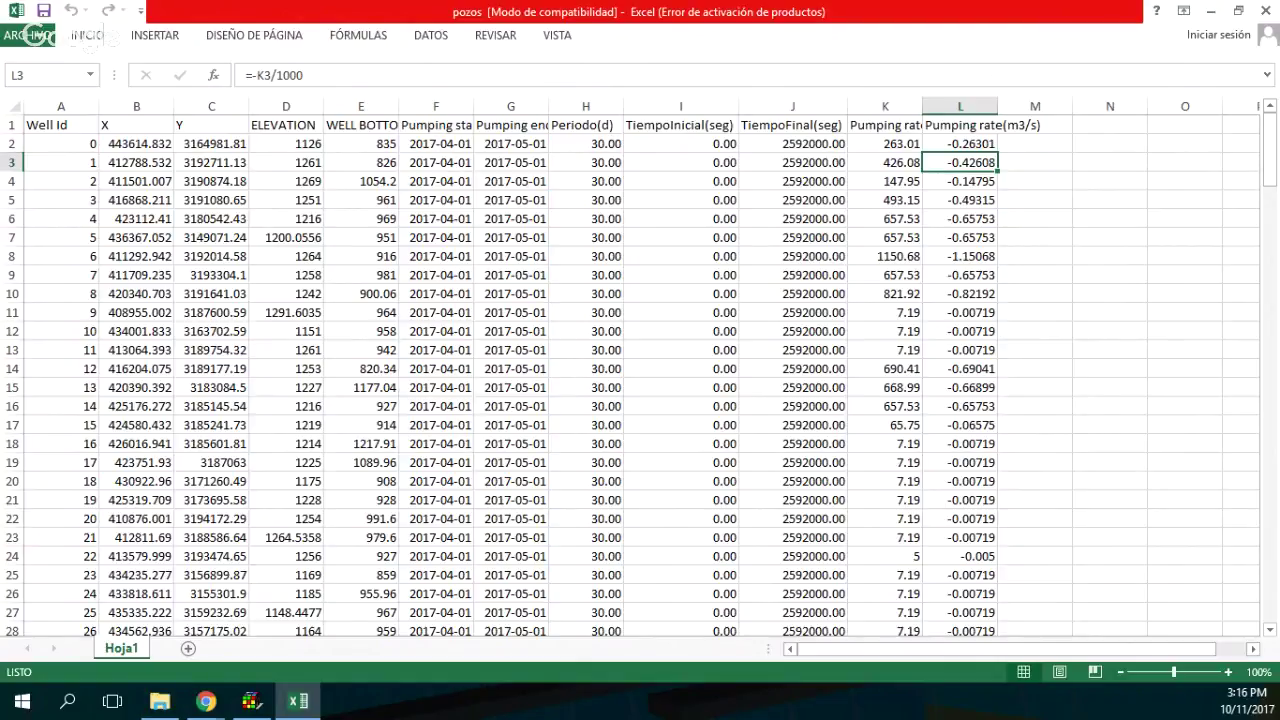
pyautogui.click(680, 368)
pyautogui.scroll(-7, 640, 380)
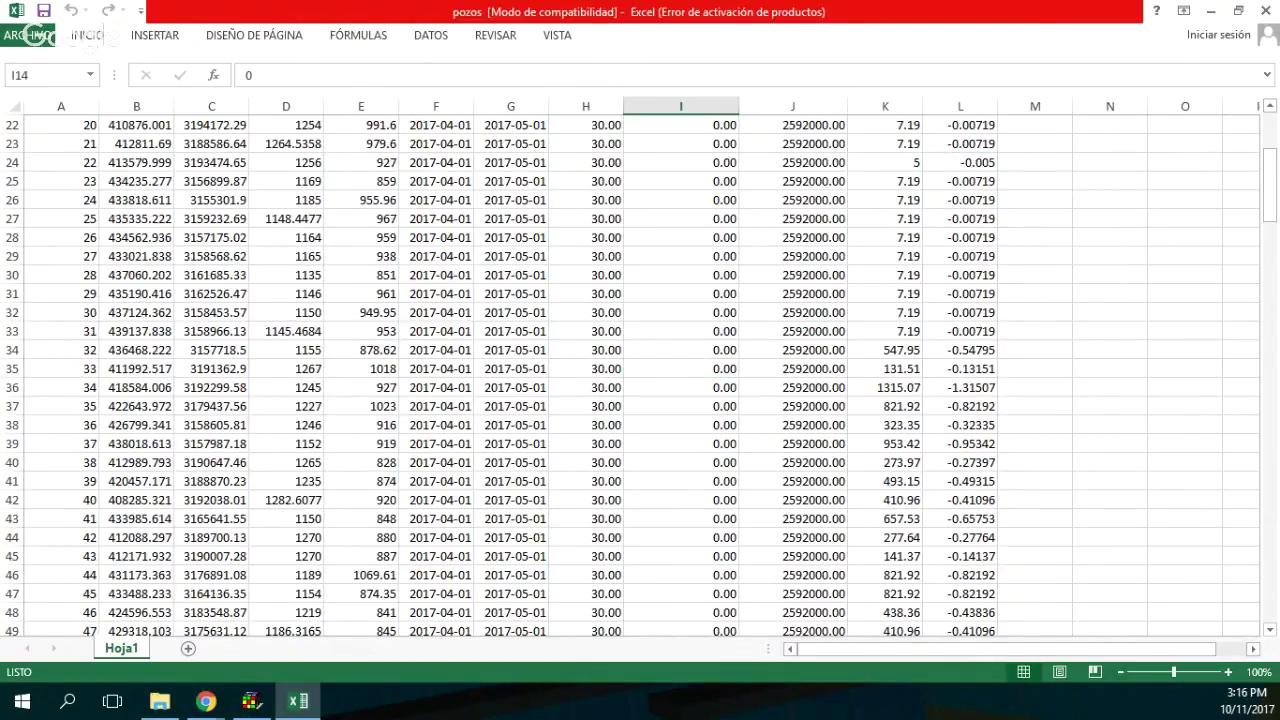
pyautogui.scroll(-20, 640, 380)
pyautogui.scroll(18, 640, 380)
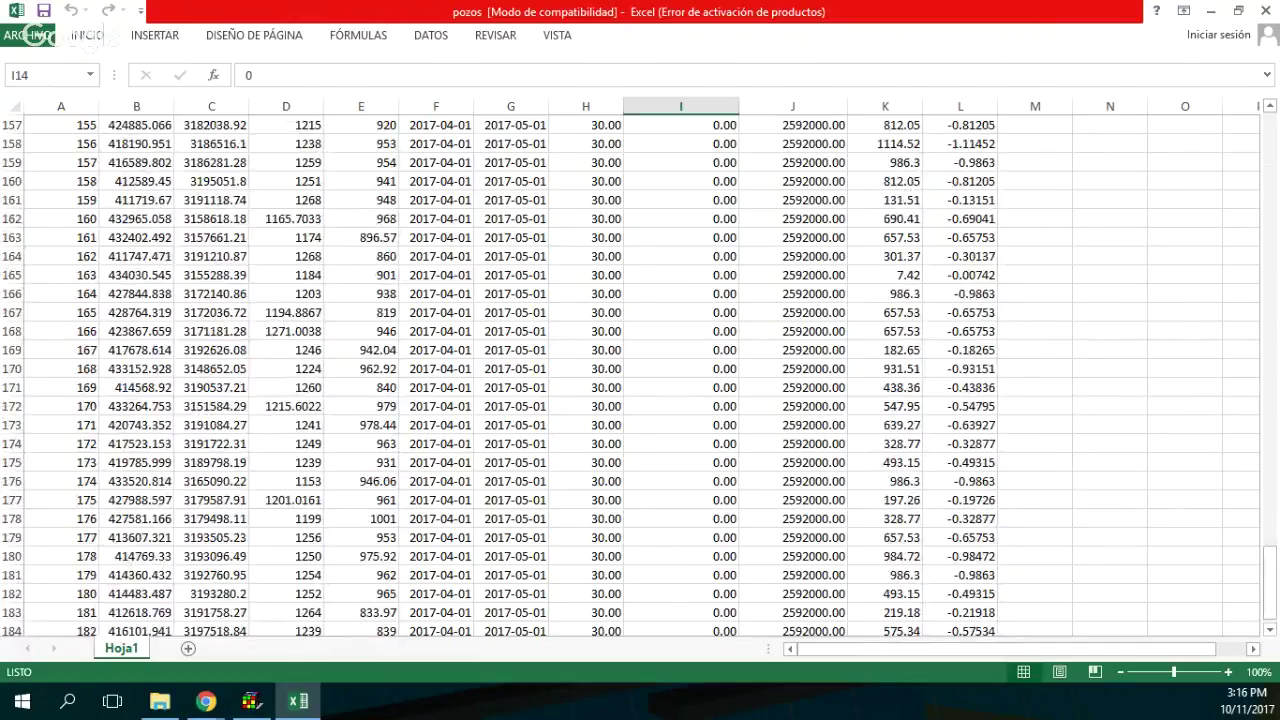
pyautogui.scroll(20, 640, 380)
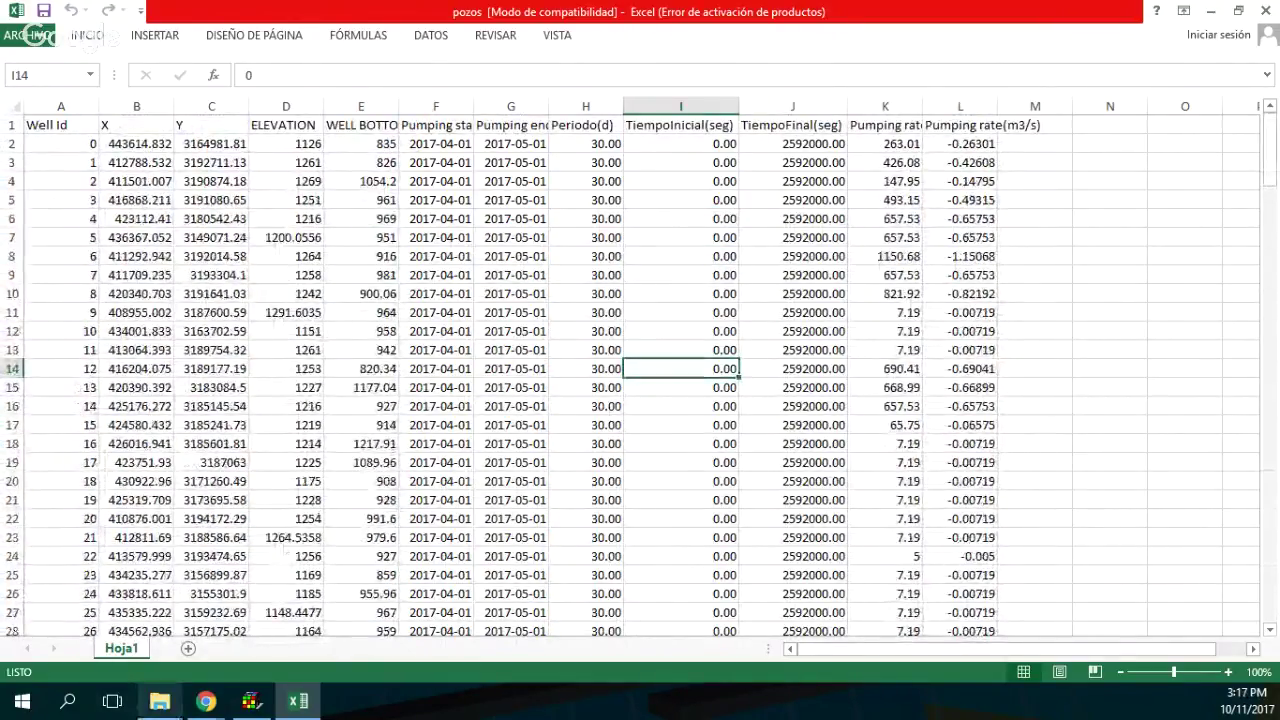
pyautogui.moveTo(250, 700)
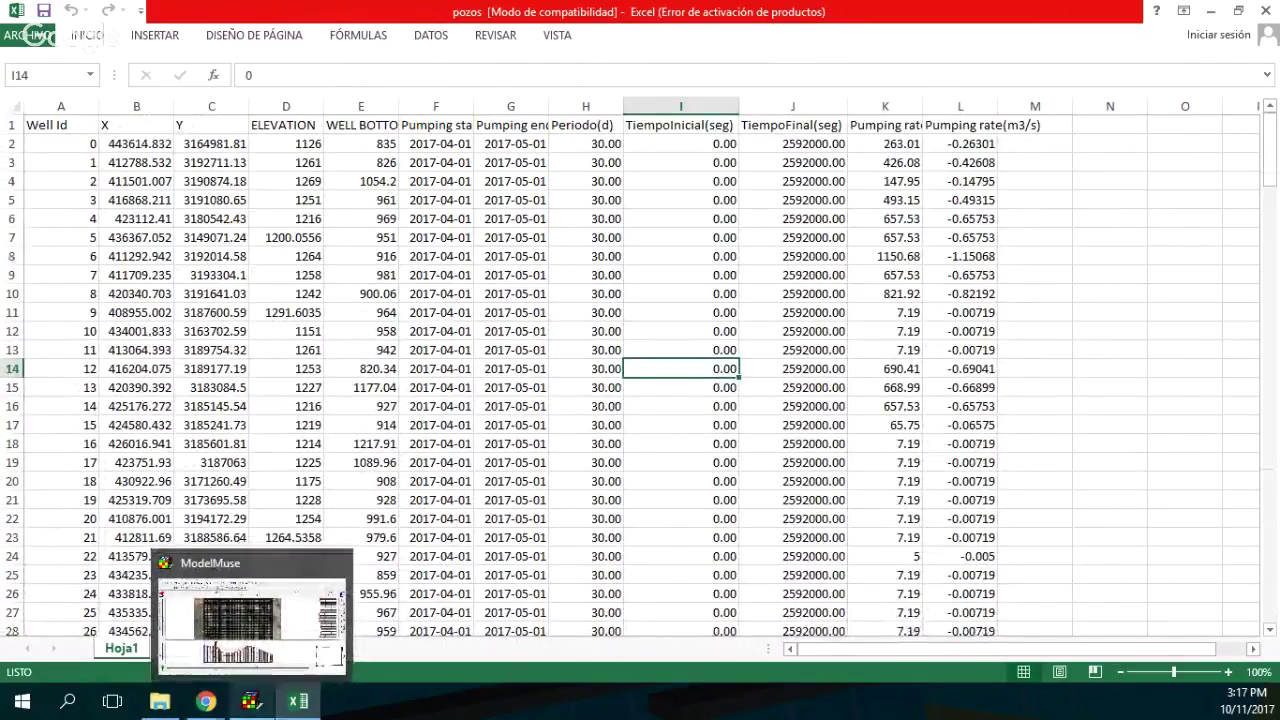
# Check WEL: Well package under Boundary conditions > Specified flux in MODFLOW Packages and Programs.
pyautogui.click(250, 700)
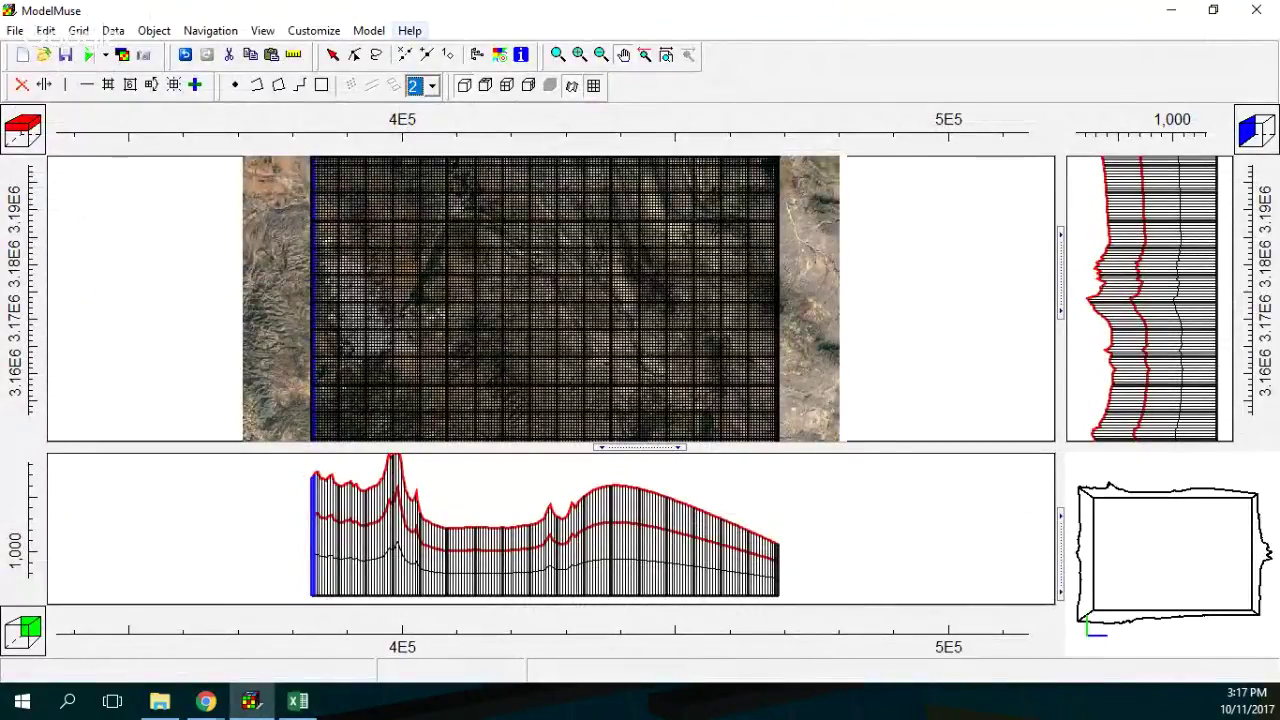
pyautogui.click(368, 30)
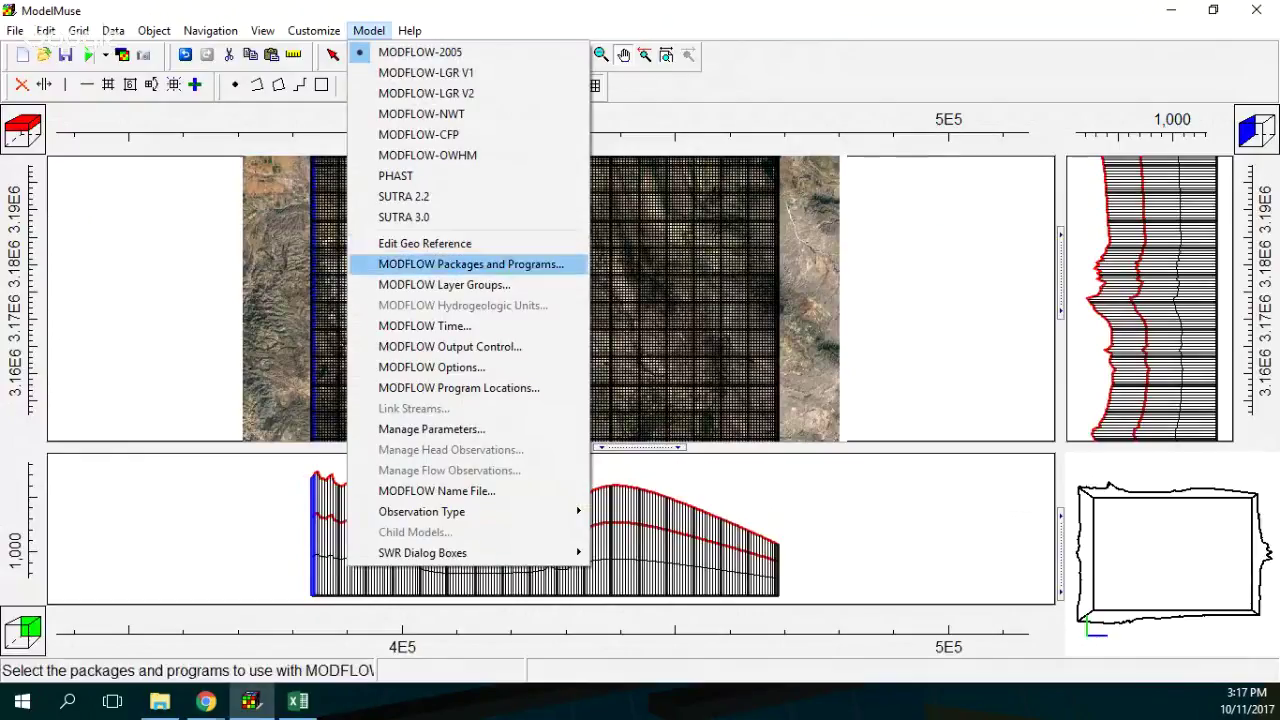
pyautogui.click(430, 267)
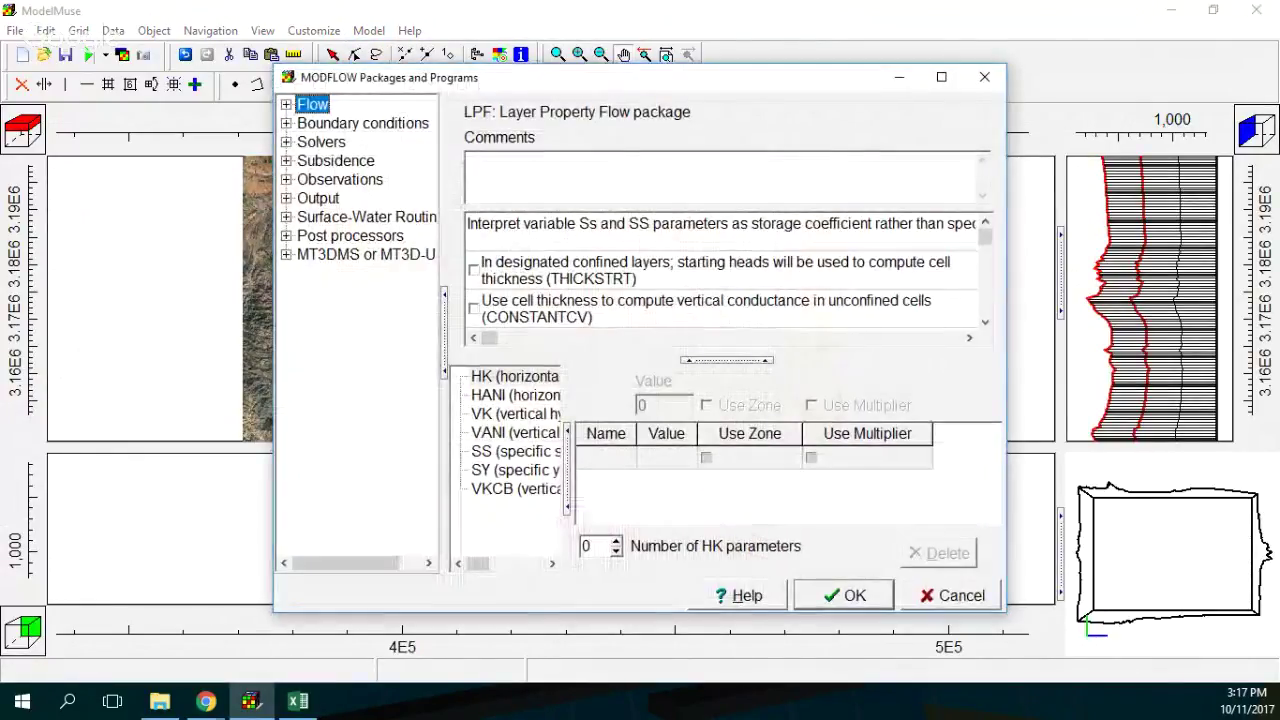
pyautogui.click(286, 123)
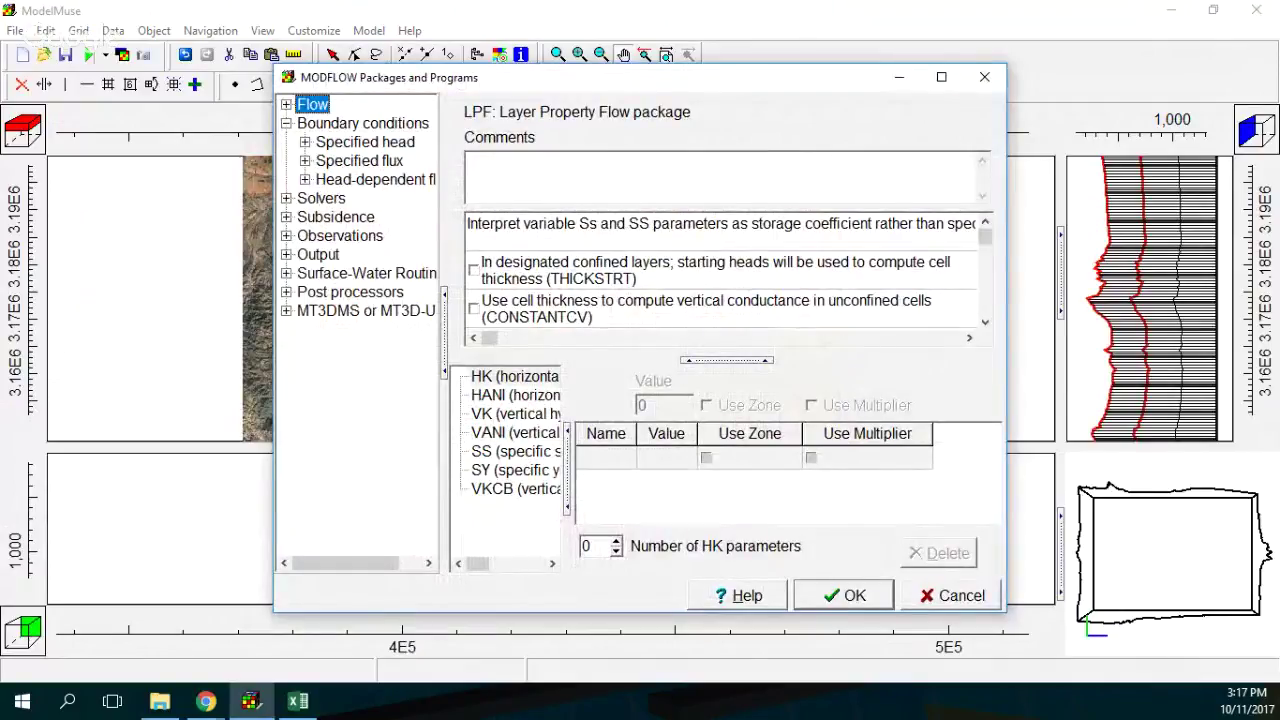
pyautogui.click(305, 179)
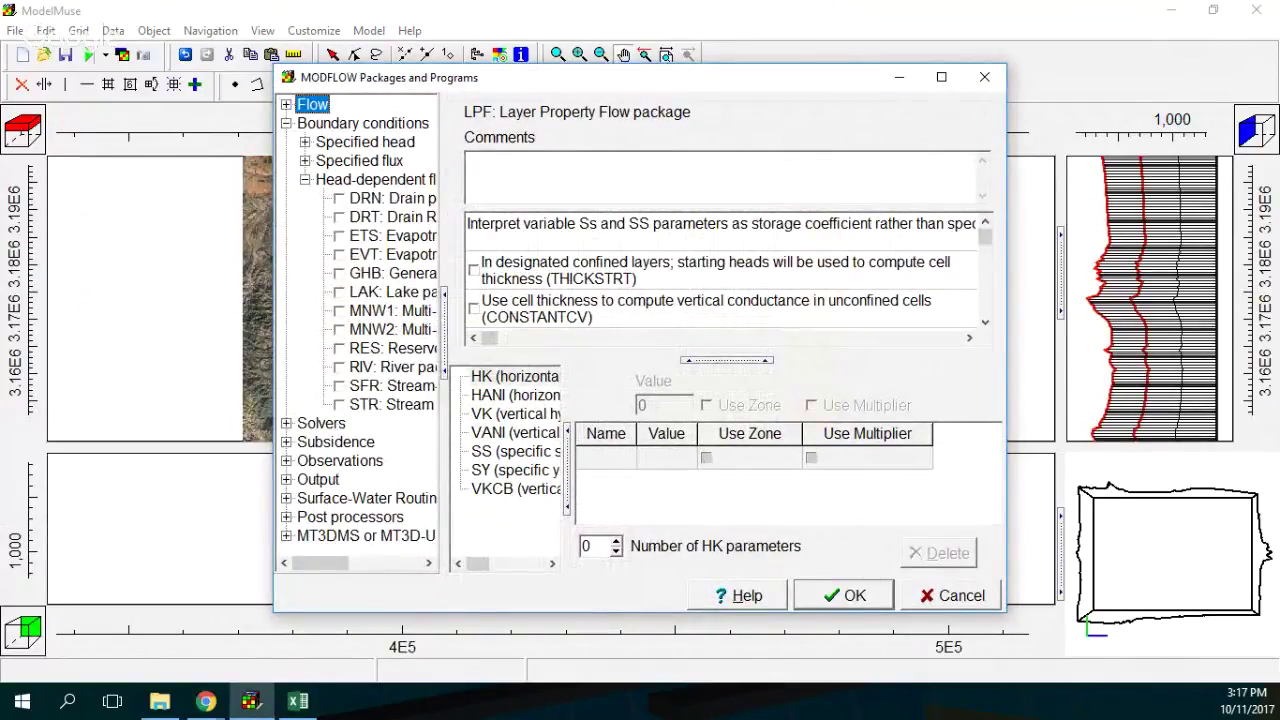
pyautogui.click(305, 160)
pyautogui.click(339, 198)
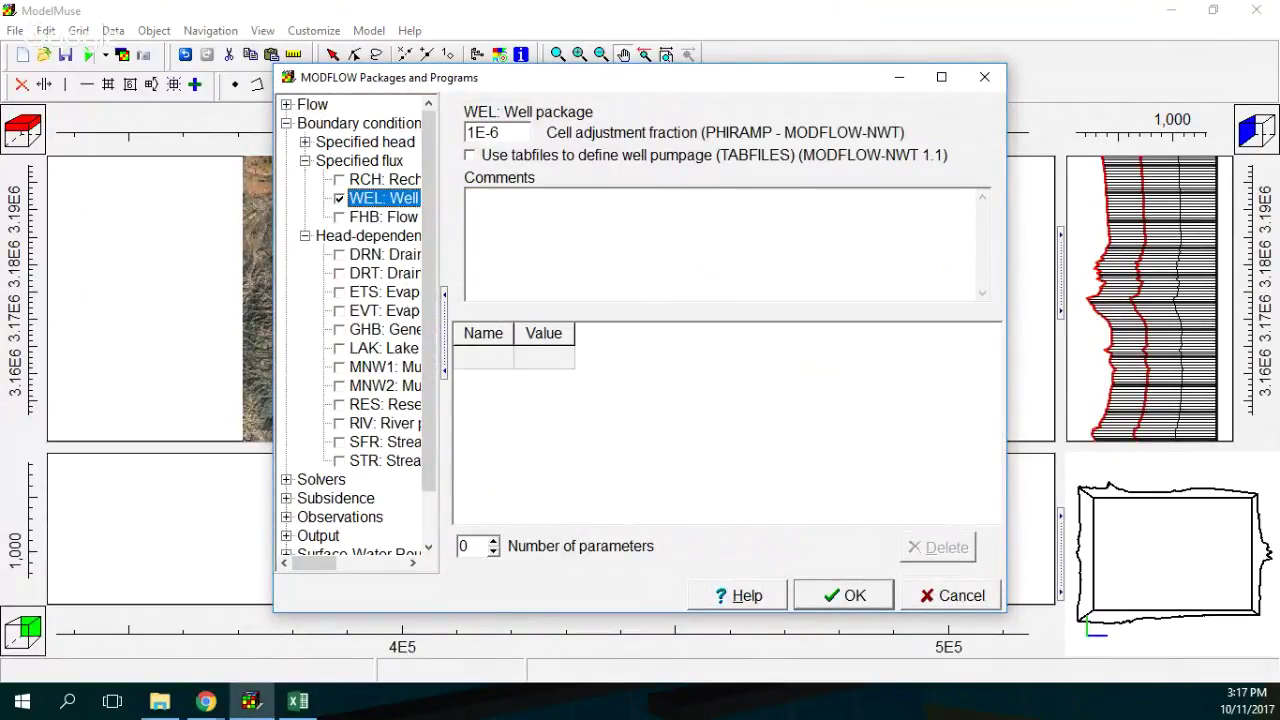
pyautogui.click(843, 596)
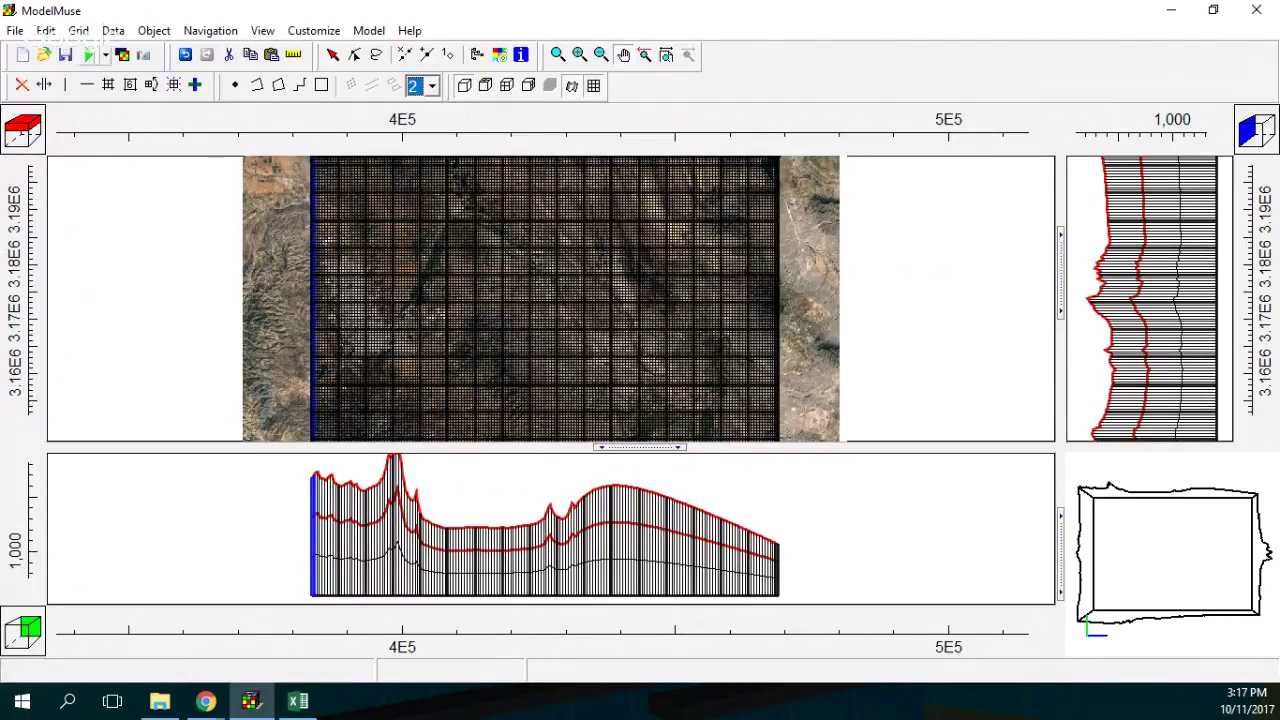
# Import Points with one Z formula as WEL: Well package features on intersected cells, showing the Data tab.
pyautogui.click(15, 30)
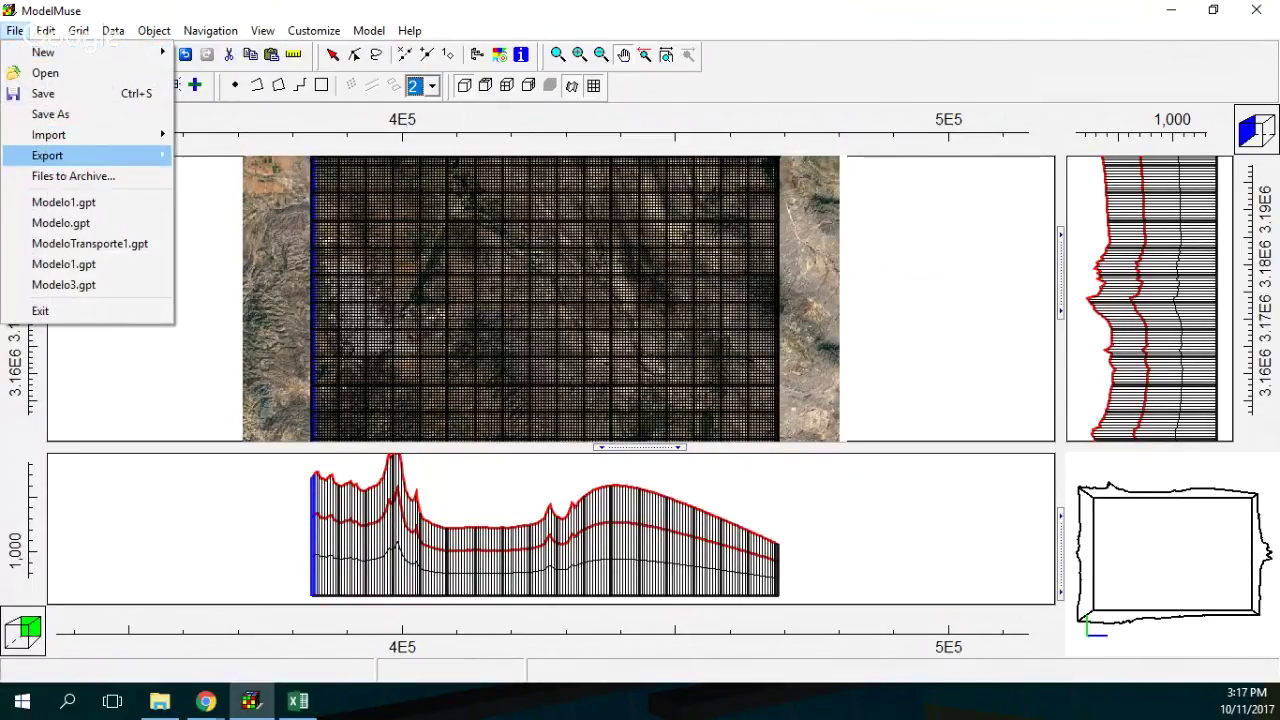
pyautogui.moveTo(50, 134)
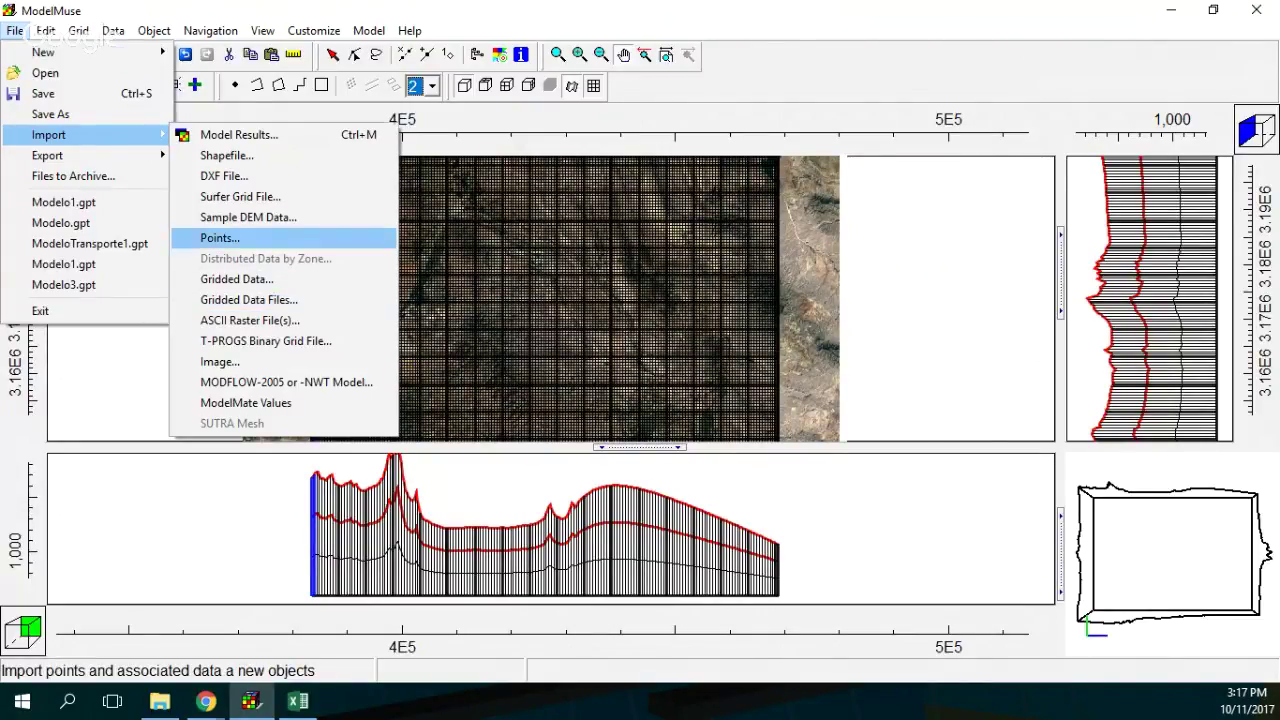
pyautogui.click(220, 237)
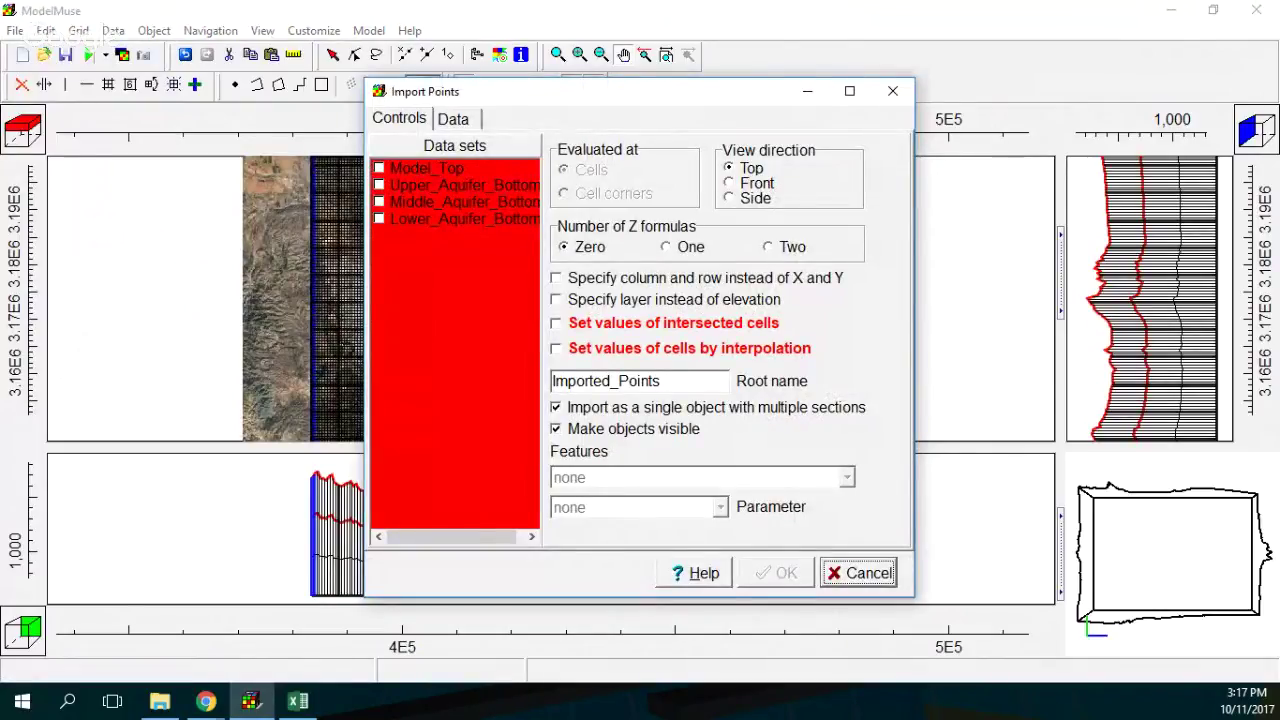
pyautogui.click(668, 246)
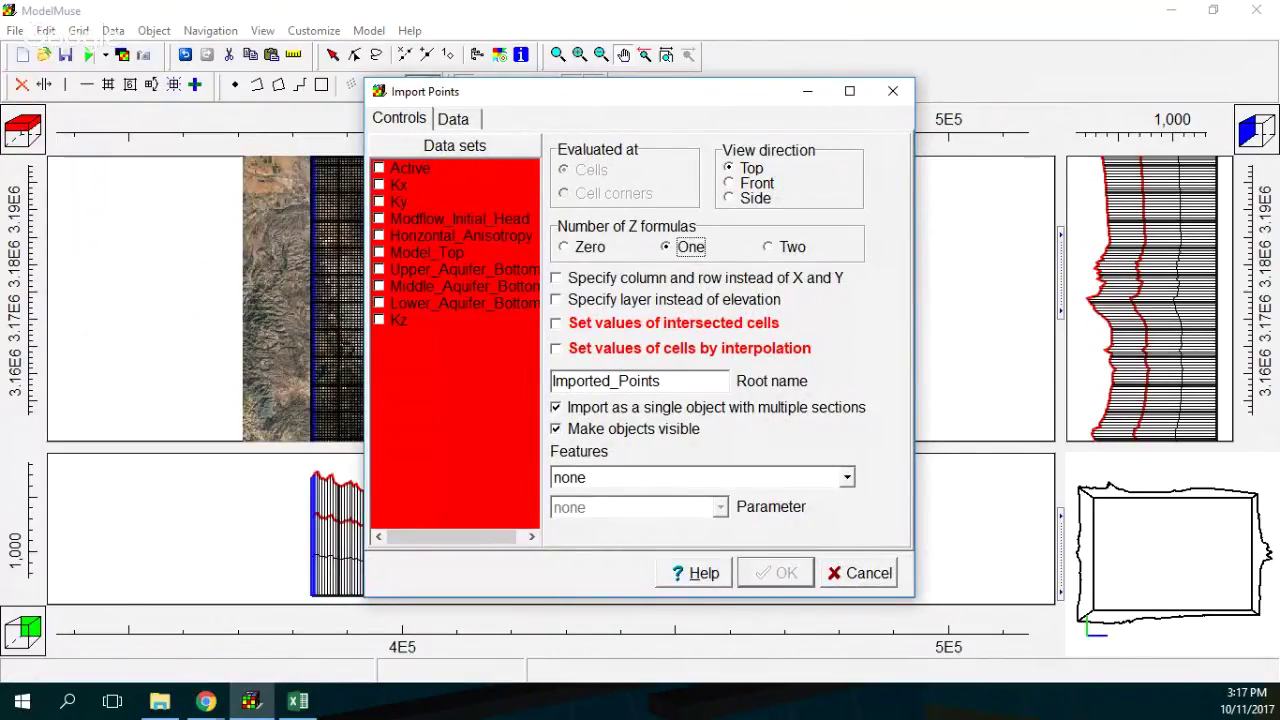
pyautogui.click(846, 477)
pyautogui.click(616, 515)
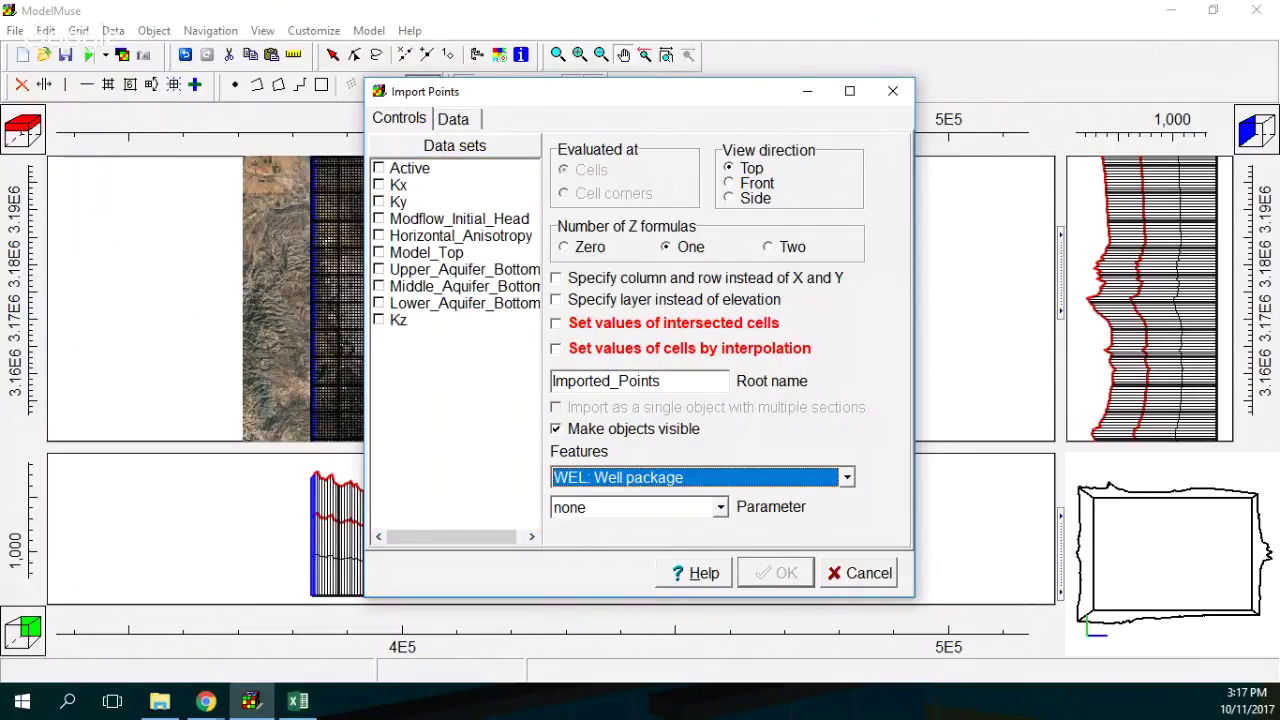
pyautogui.click(556, 323)
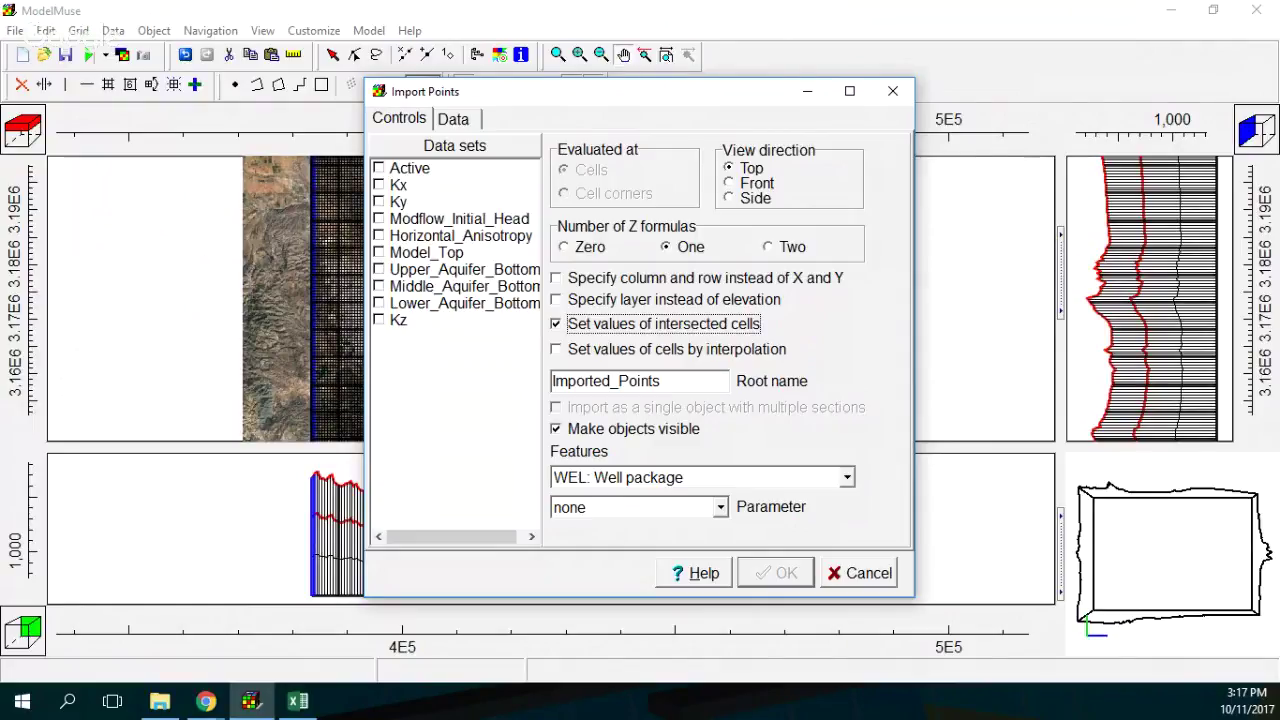
pyautogui.hotkey('ctrl', 'Tab')
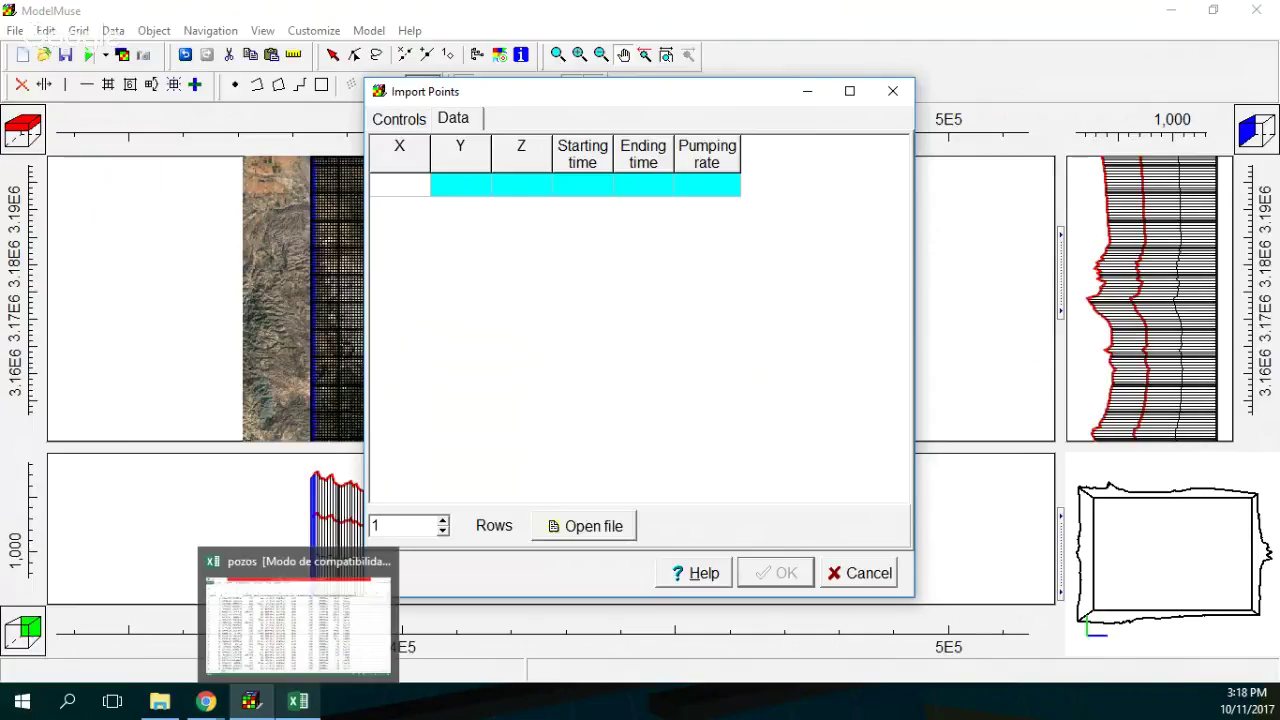
# Copy the X and Y coordinates of all 183 wells from Excel into the Import Points table.
pyautogui.click(297, 701)
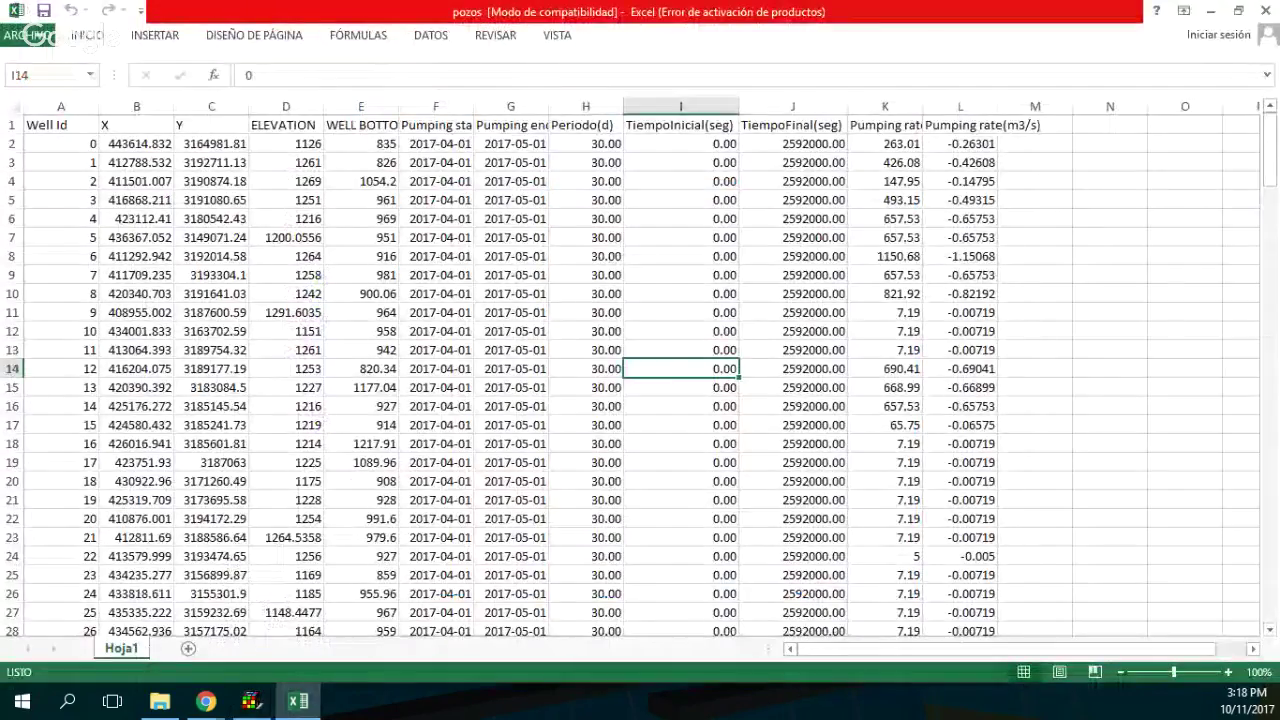
pyautogui.click(136, 162)
pyautogui.moveTo(136, 143); pyautogui.dragTo(250, 598)
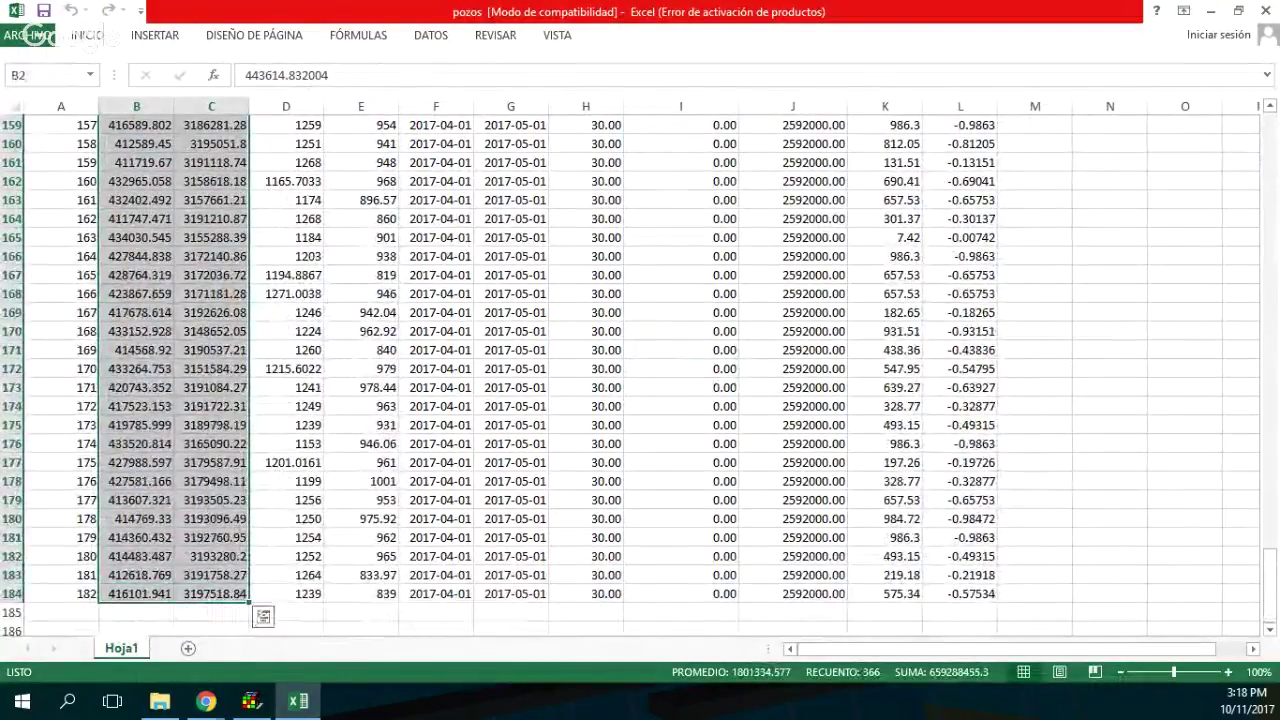
pyautogui.hotkey('ctrl', 'c')
pyautogui.hotkey('alt', 'Tab')
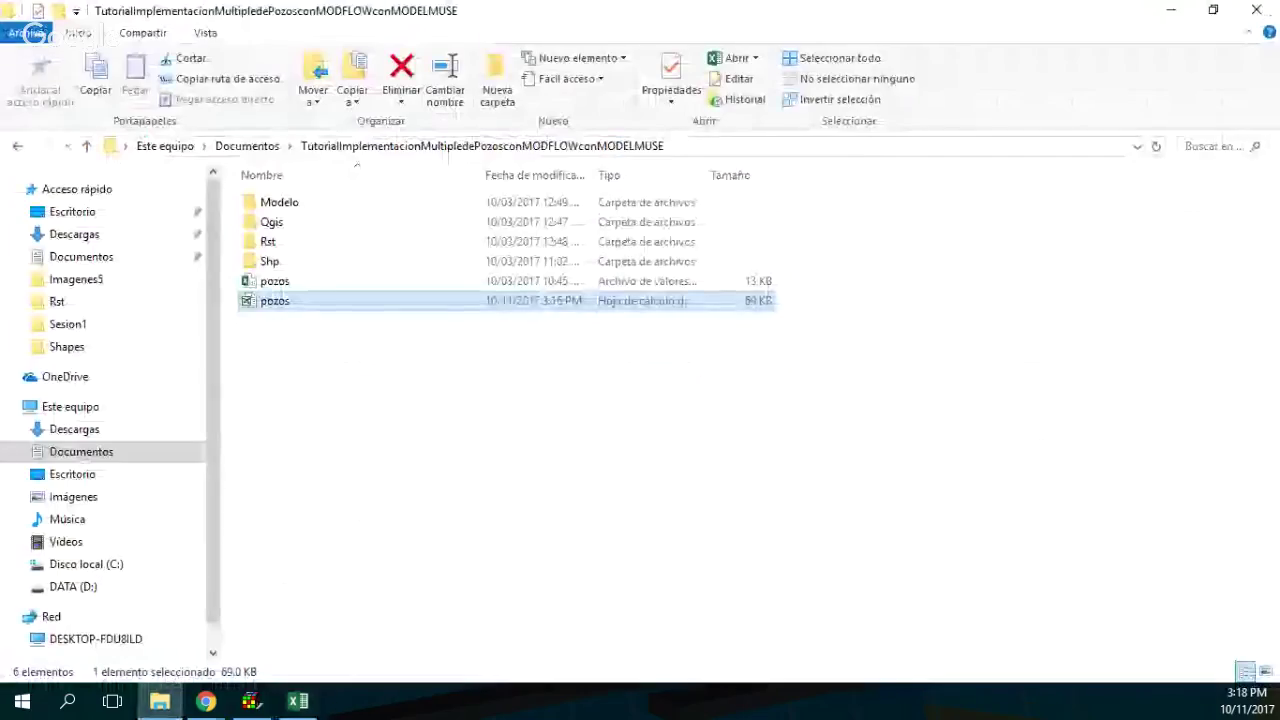
pyautogui.click(250, 700)
pyautogui.hotkey('ctrl', 'v')
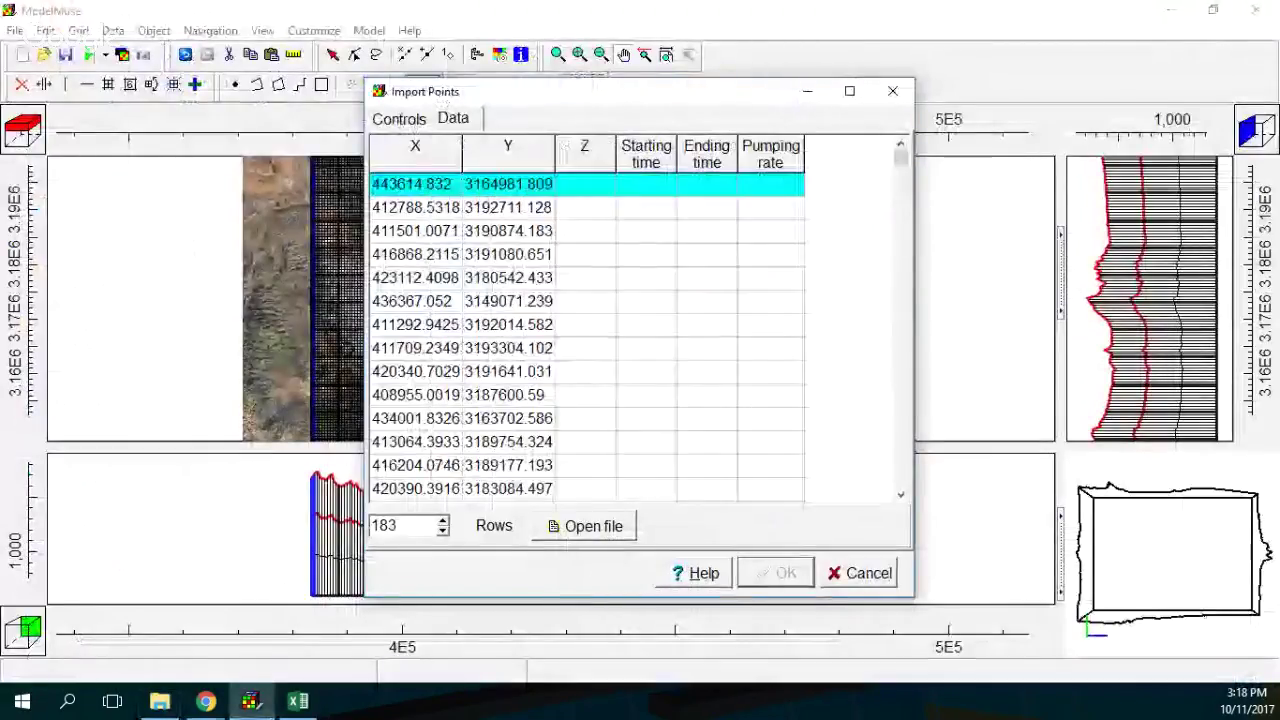
# Paste the well-bottom elevations from Excel into the Z column.
pyautogui.click(298, 700)
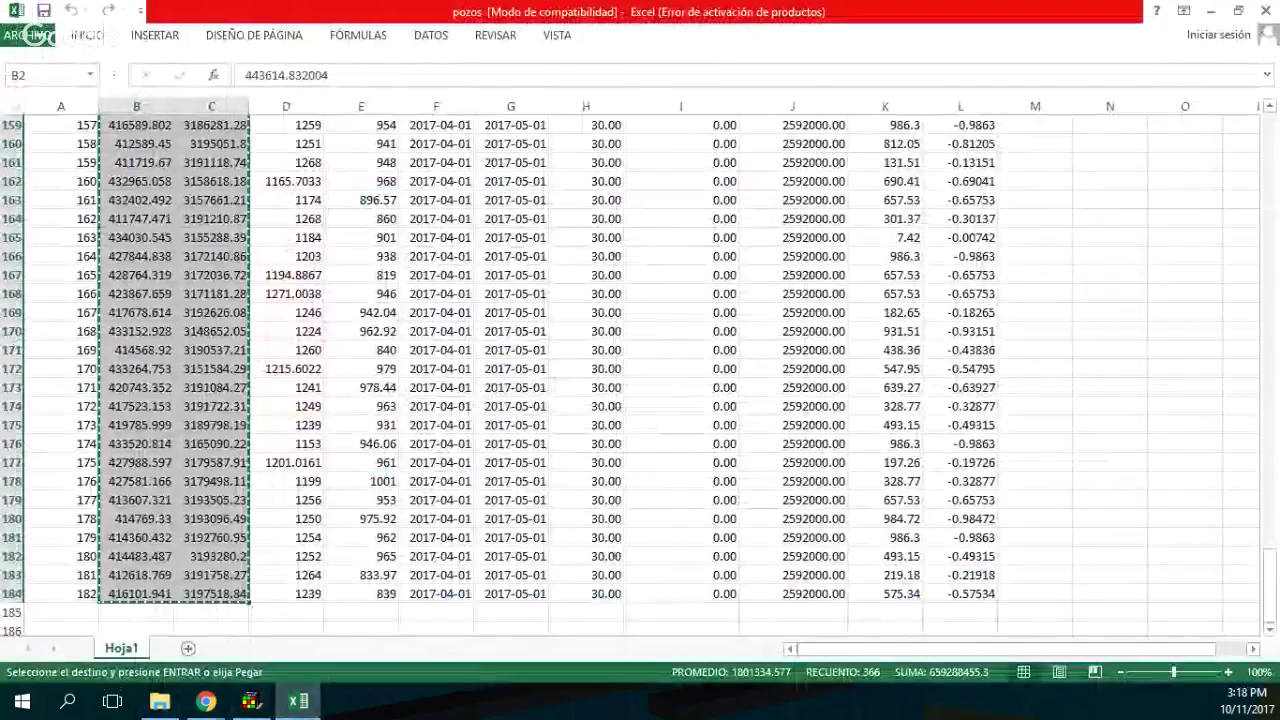
pyautogui.scroll(20, 640, 380)
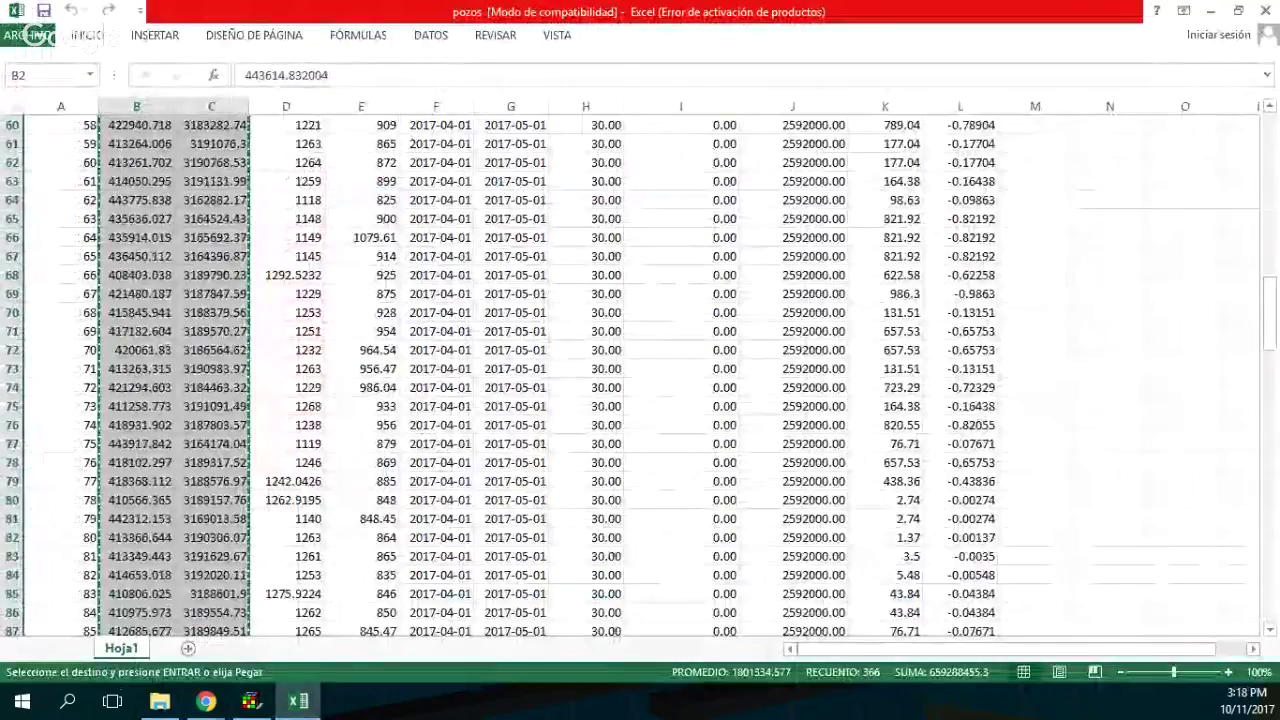
pyautogui.moveTo(1268, 318); pyautogui.dragTo(1268, 160)
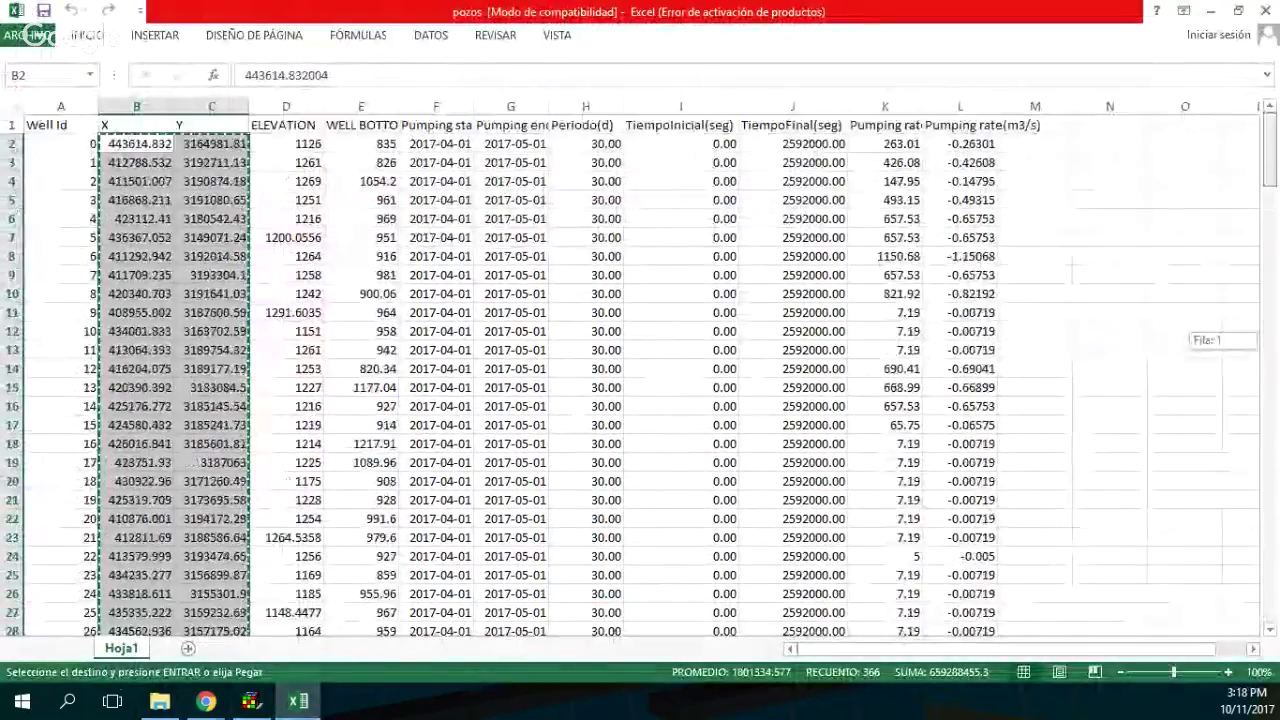
pyautogui.moveTo(378, 143); pyautogui.dragTo(400, 602)
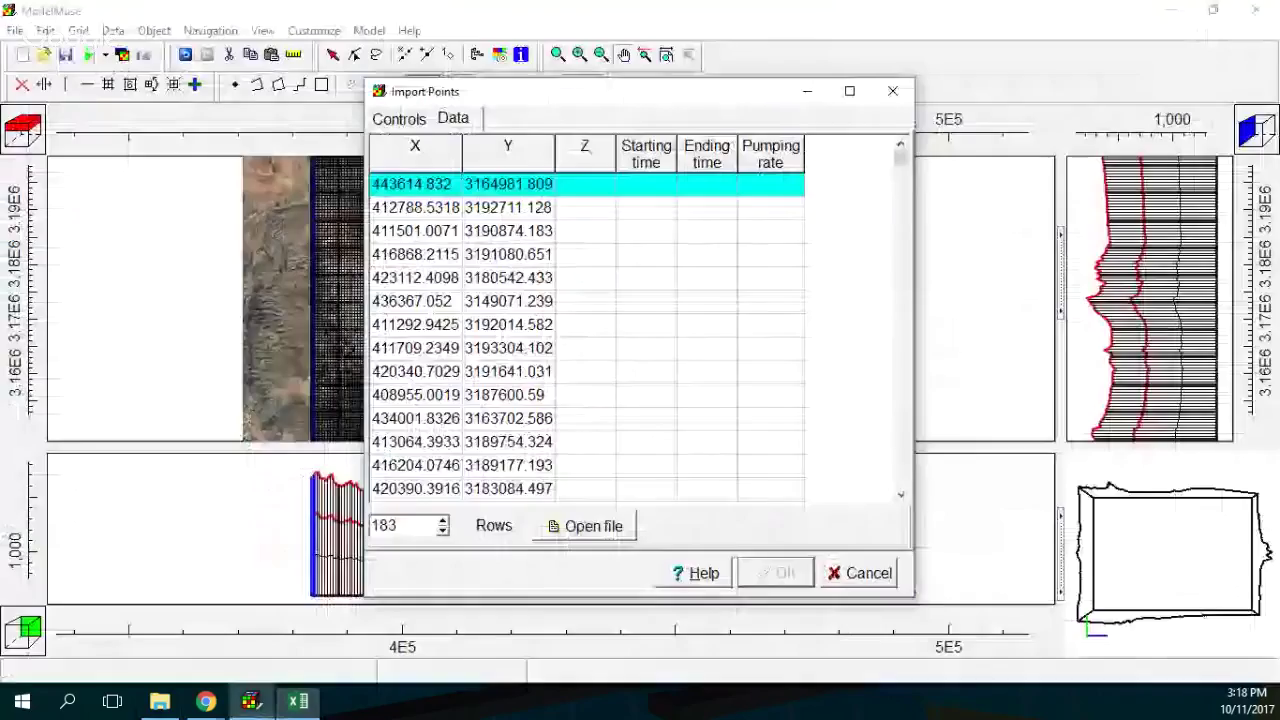
pyautogui.click(250, 700)
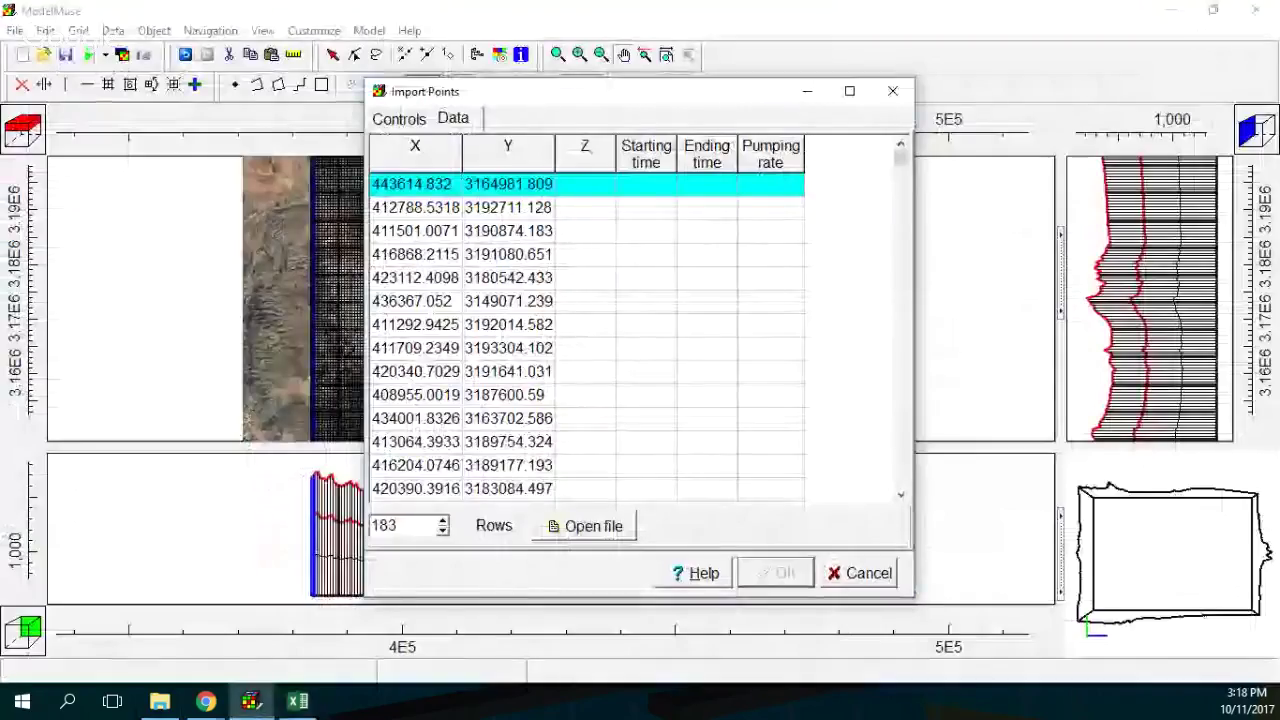
pyautogui.click(585, 184)
pyautogui.hotkey('ctrl', 'v')
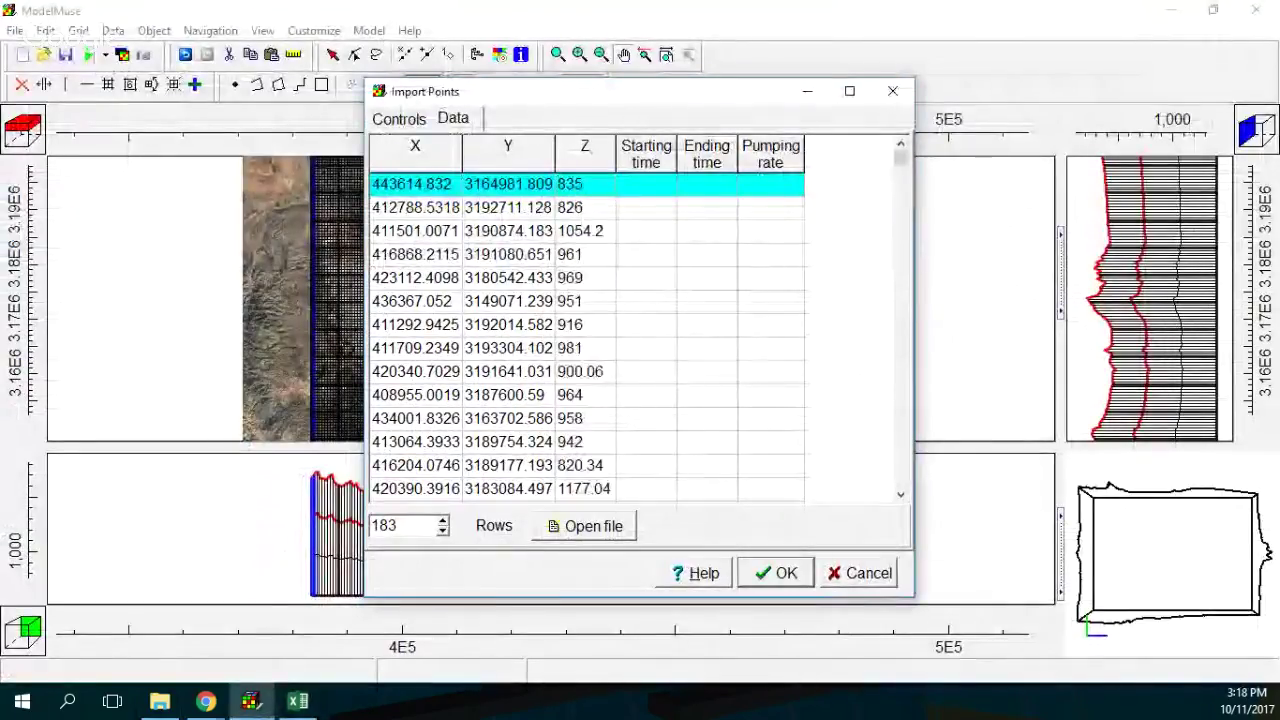
# Copy the start and end times in seconds (I2:J184) from Excel.
pyautogui.click(297, 700)
pyautogui.scroll(7, 640, 375)
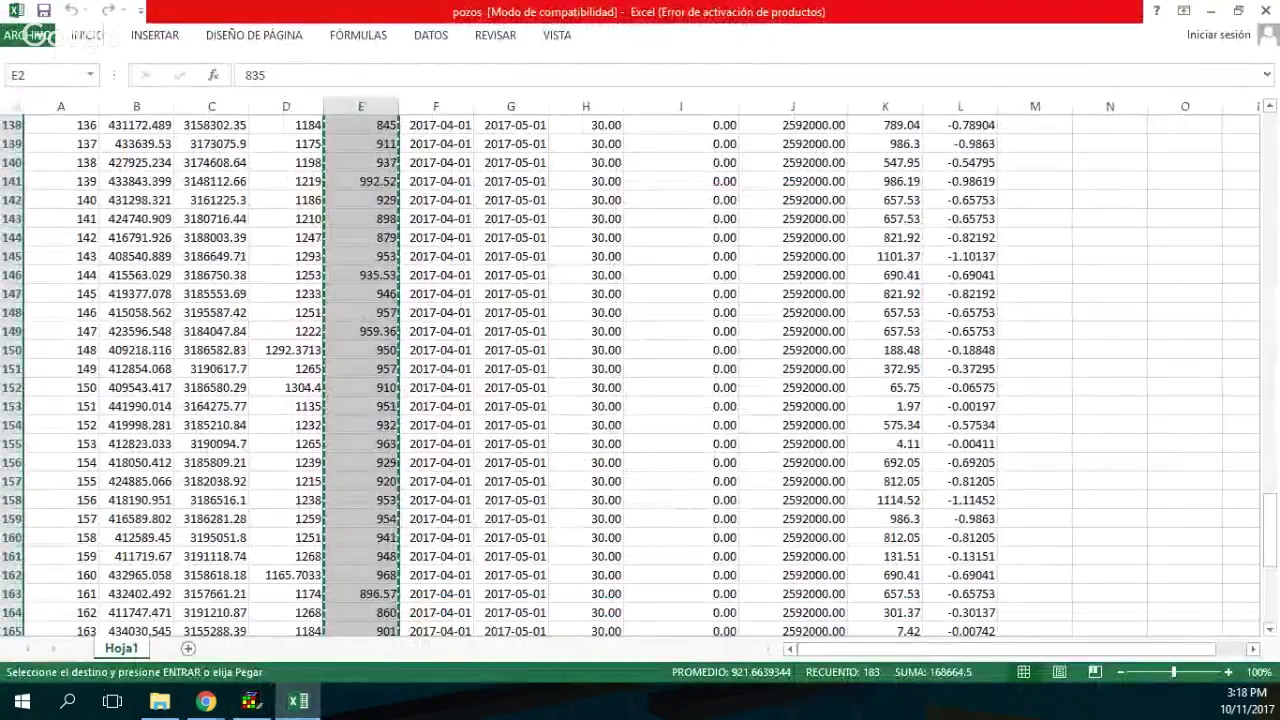
pyautogui.scroll(20, 640, 375)
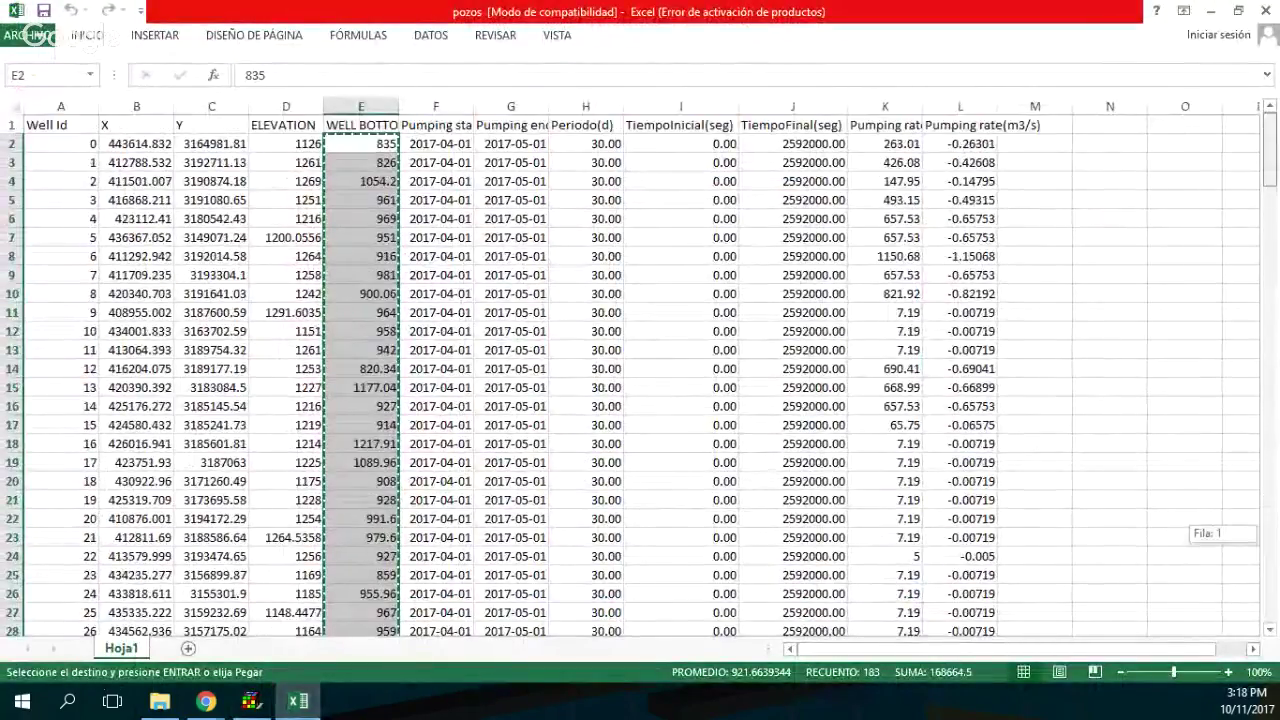
pyautogui.click(680, 143)
pyautogui.moveTo(680, 143); pyautogui.dragTo(848, 612)
pyautogui.hotkey('ctrl', 'c')
pyautogui.click(250, 700)
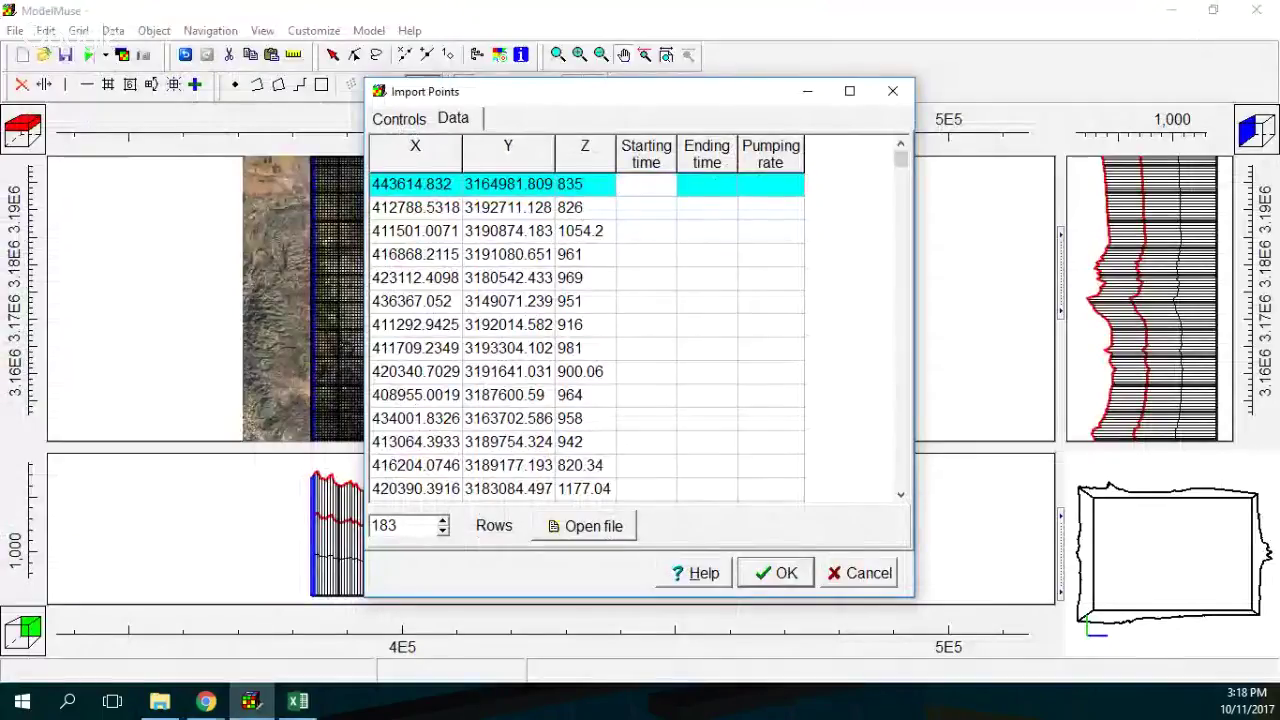
# Paste the start/end times and the column L pumping rates (m3/s) into the Import Points table.
pyautogui.hotkey('ctrl', 'v')
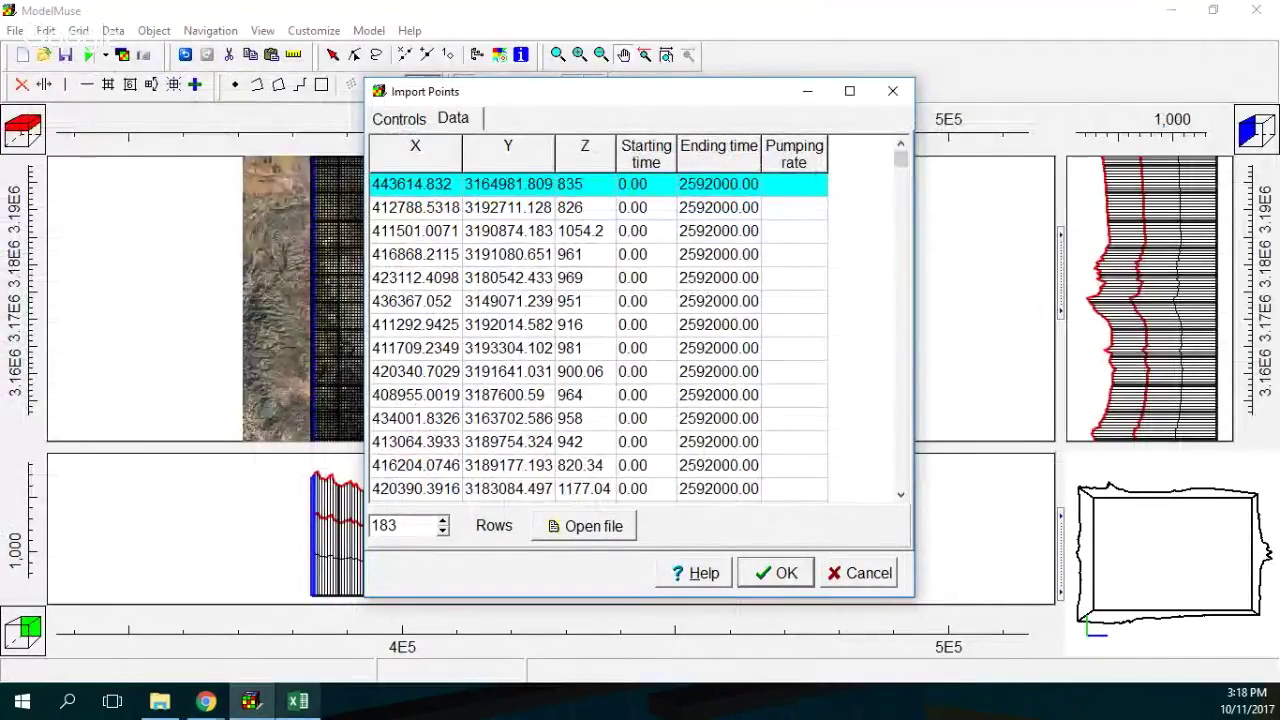
pyautogui.hotkey('alt', 'Tab')
pyautogui.moveTo(960, 593); pyautogui.dragTo(960, 104)
pyautogui.hotkey('ctrl', 'c')
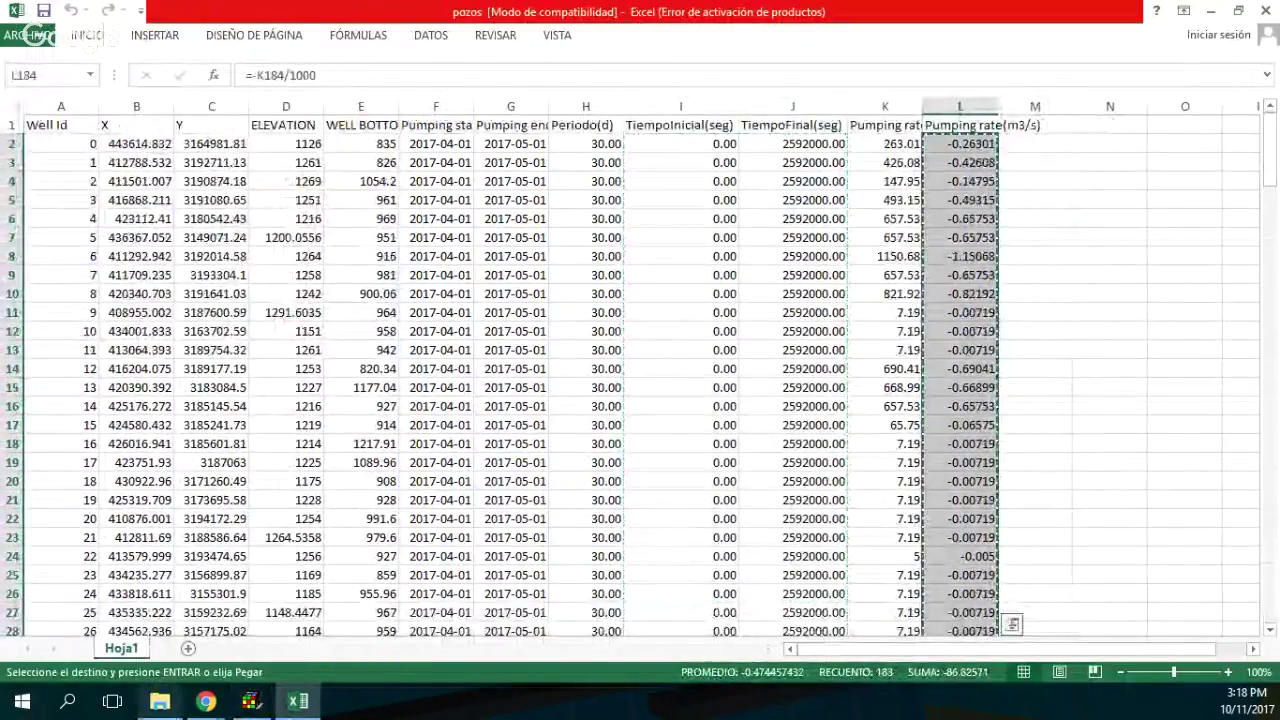
pyautogui.click(249, 700)
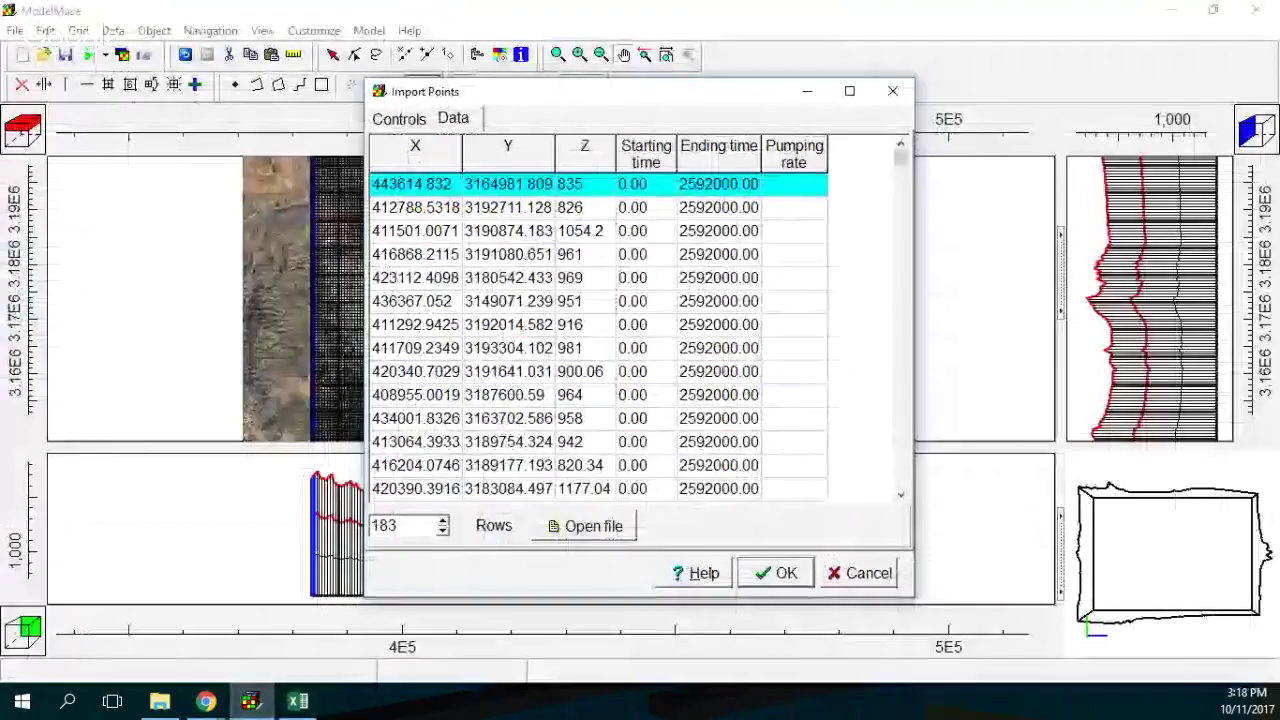
pyautogui.hotkey('ctrl', 'v')
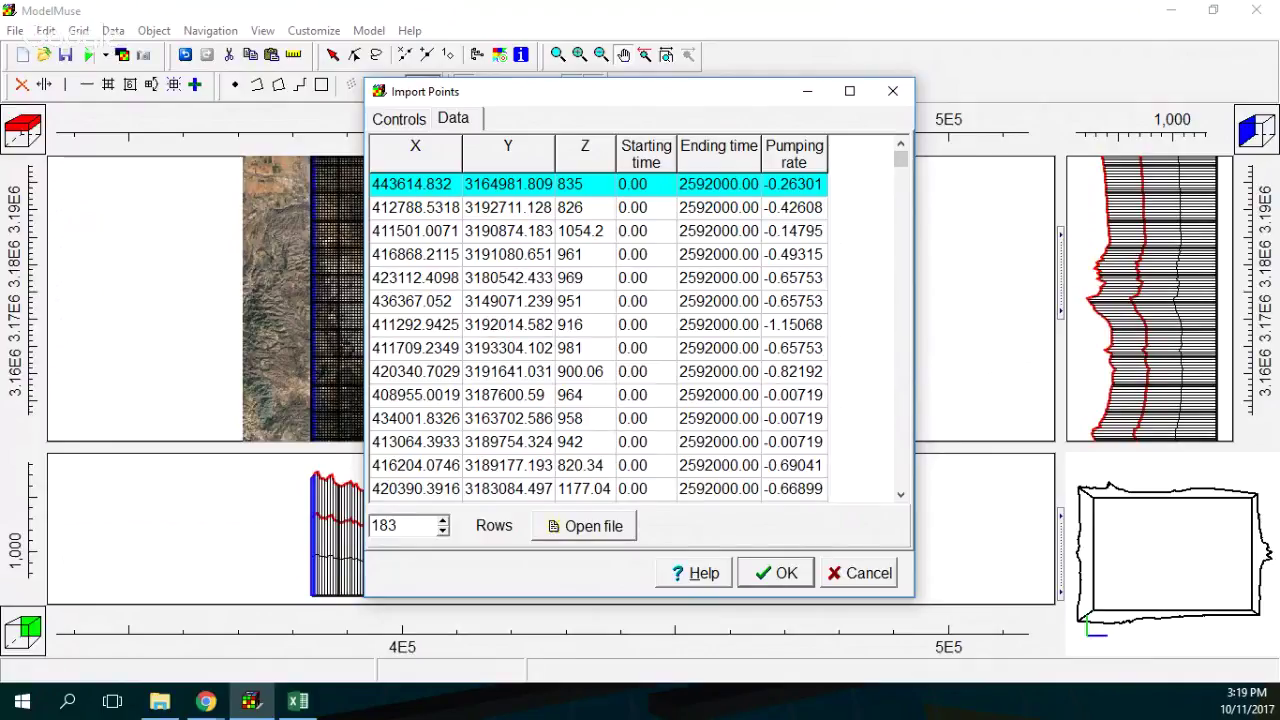
pyautogui.hotkey('alt', 'Tab')
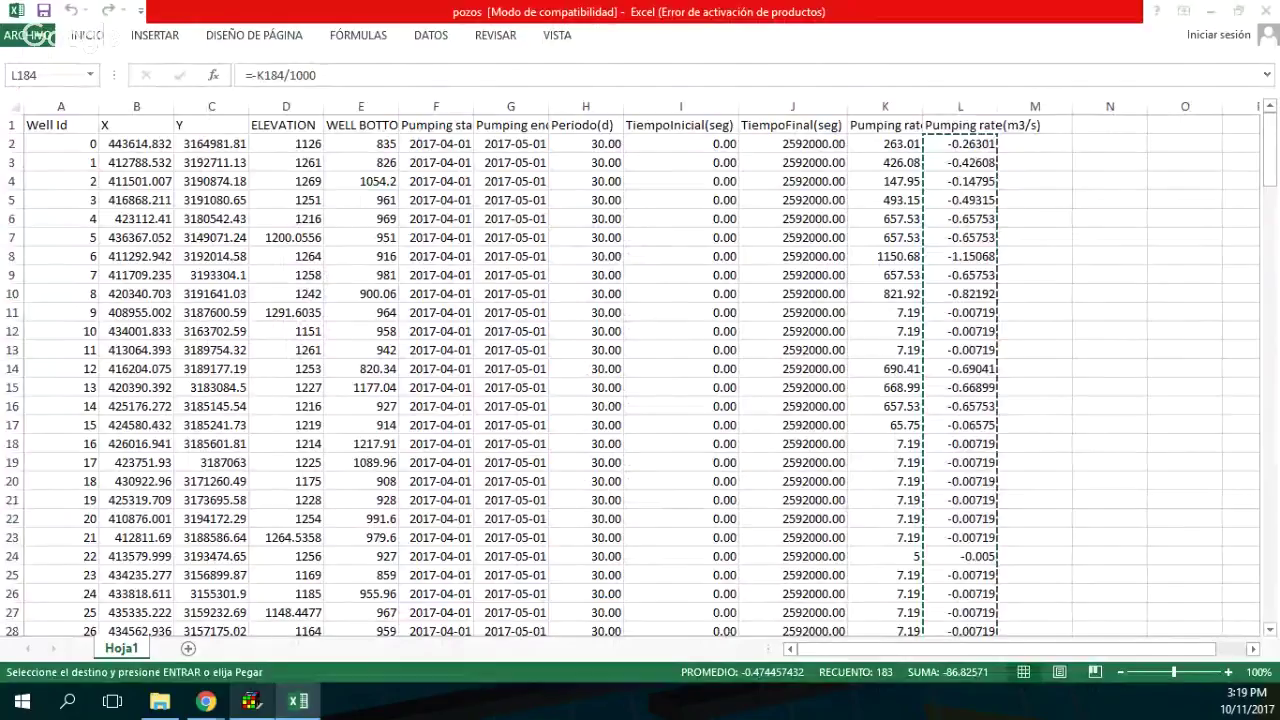
pyautogui.hotkey('alt', 'Tab')
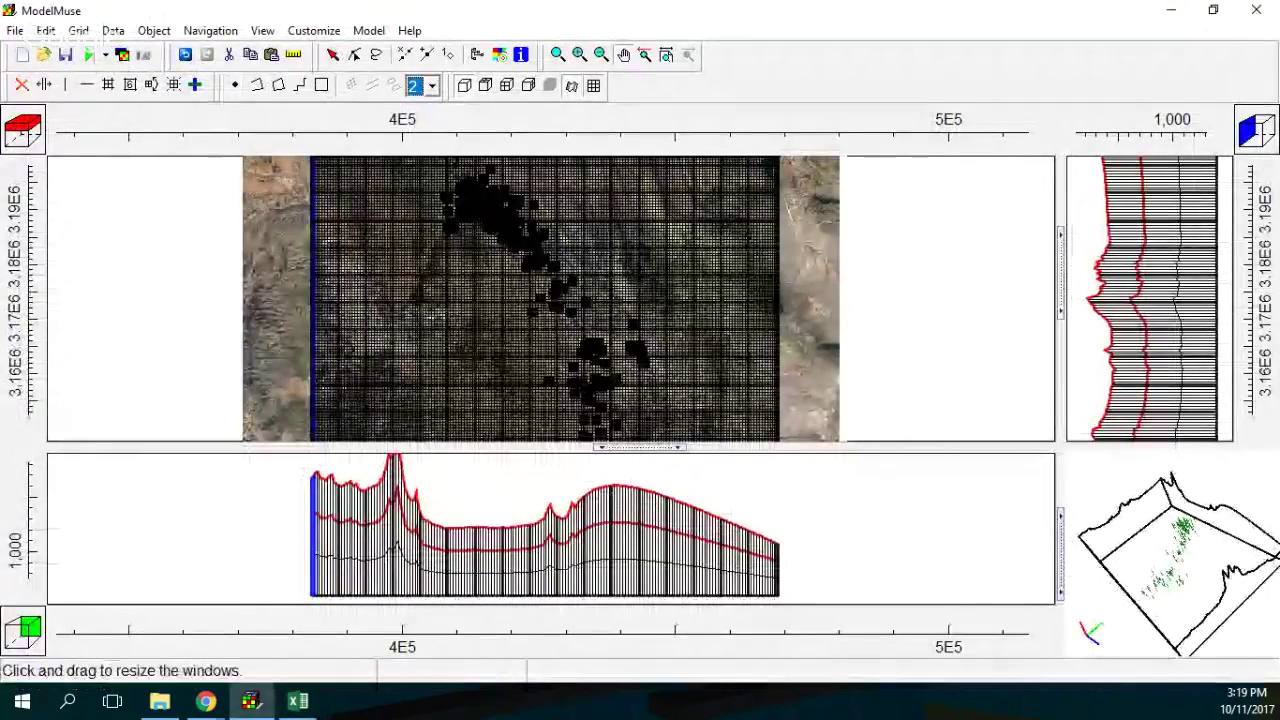
# Drag the pane splitters to widen the 3D, plan and front views, and close Object Properties.
pyautogui.moveTo(1060, 520); pyautogui.dragTo(551, 520)
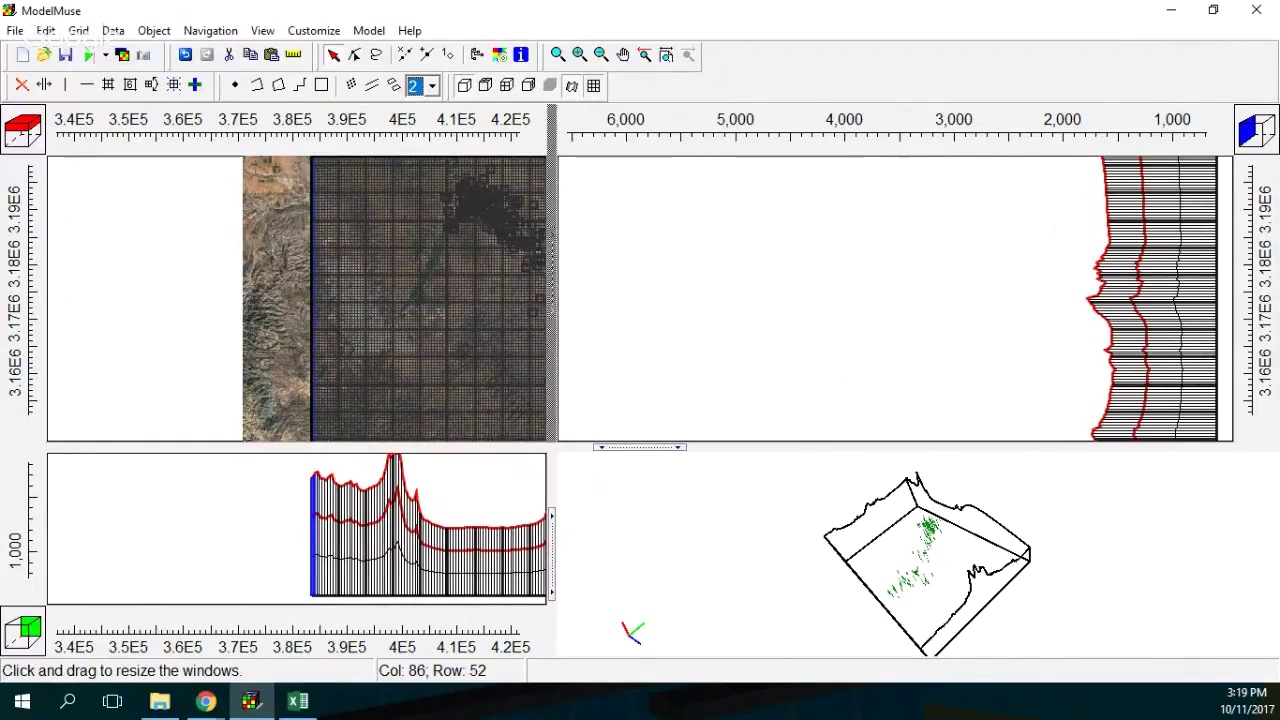
pyautogui.moveTo(552, 300); pyautogui.dragTo(937, 300)
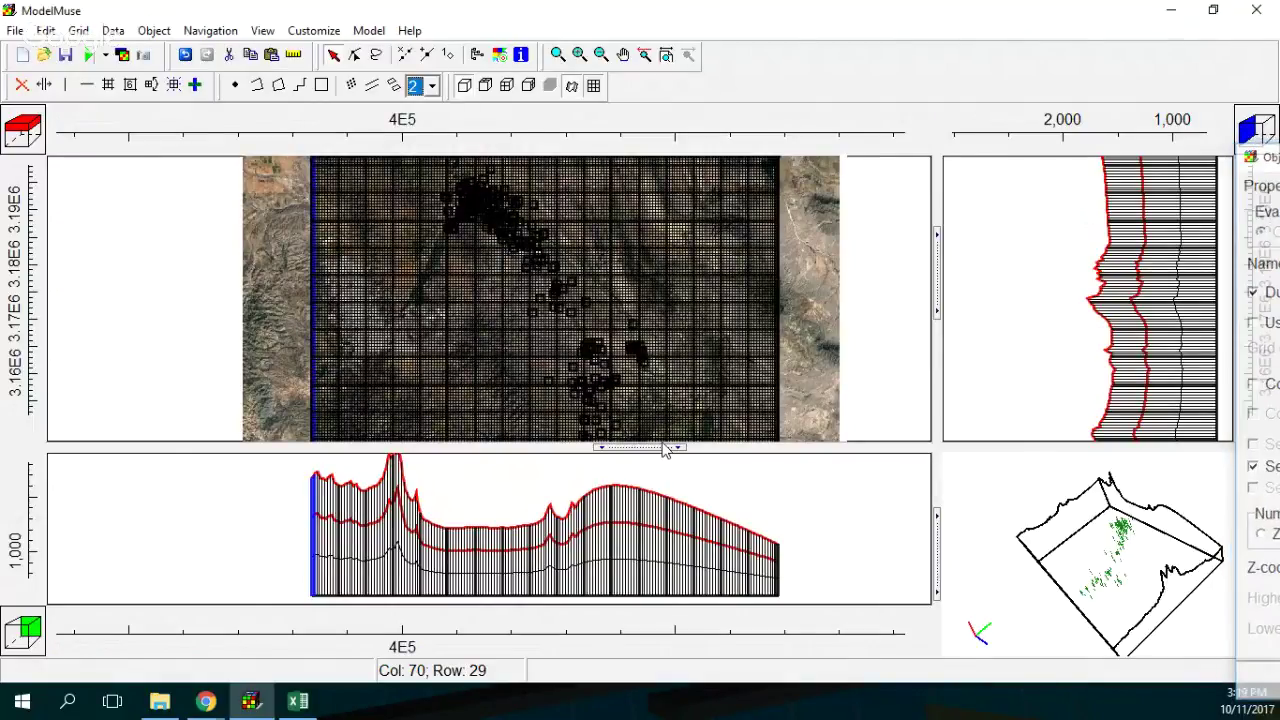
pyautogui.press('Escape')
# Restore the default view and colour the imported well points' object lines cyan.
pyautogui.click(645, 54)
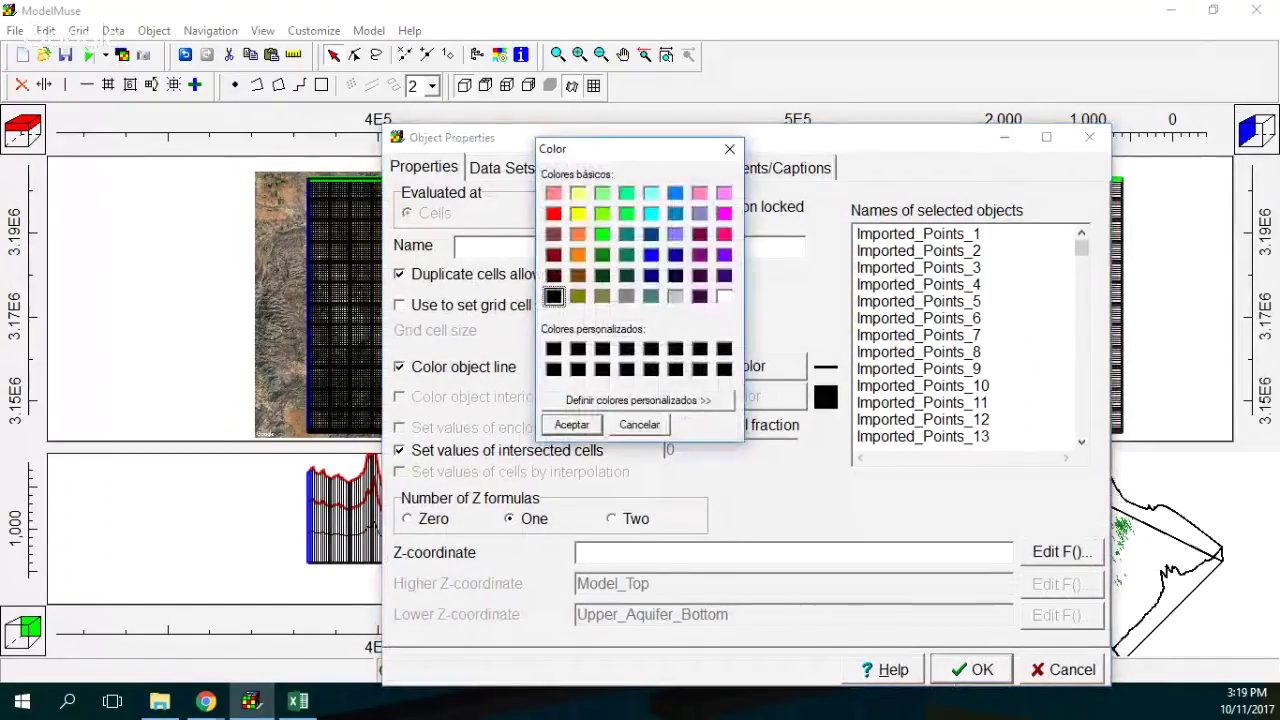
pyautogui.click(650, 213)
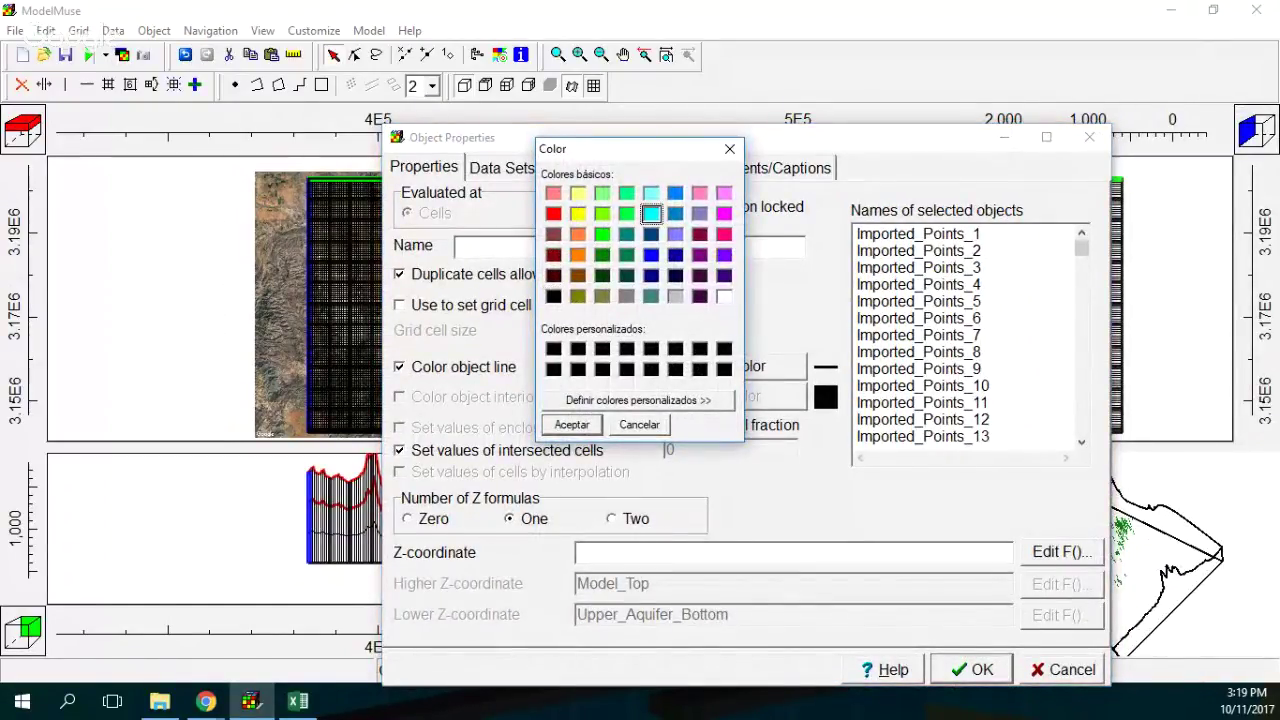
pyautogui.click(572, 424)
pyautogui.click(969, 669)
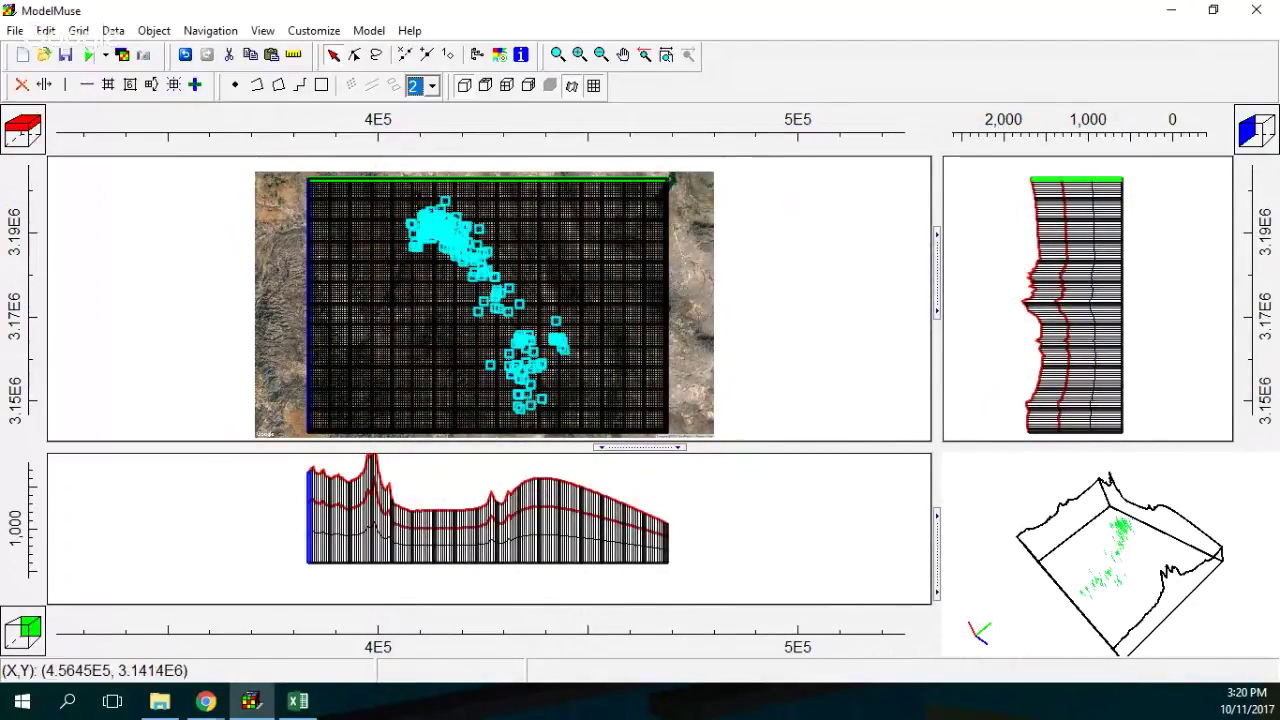
# Enlarge the side, front and 3D views and rotate the model to reveal the wells.
pyautogui.moveTo(937, 300); pyautogui.dragTo(493, 300)
pyautogui.moveTo(880, 560); pyautogui.dragTo(881, 526)
pyautogui.moveTo(640, 447); pyautogui.dragTo(640, 233)
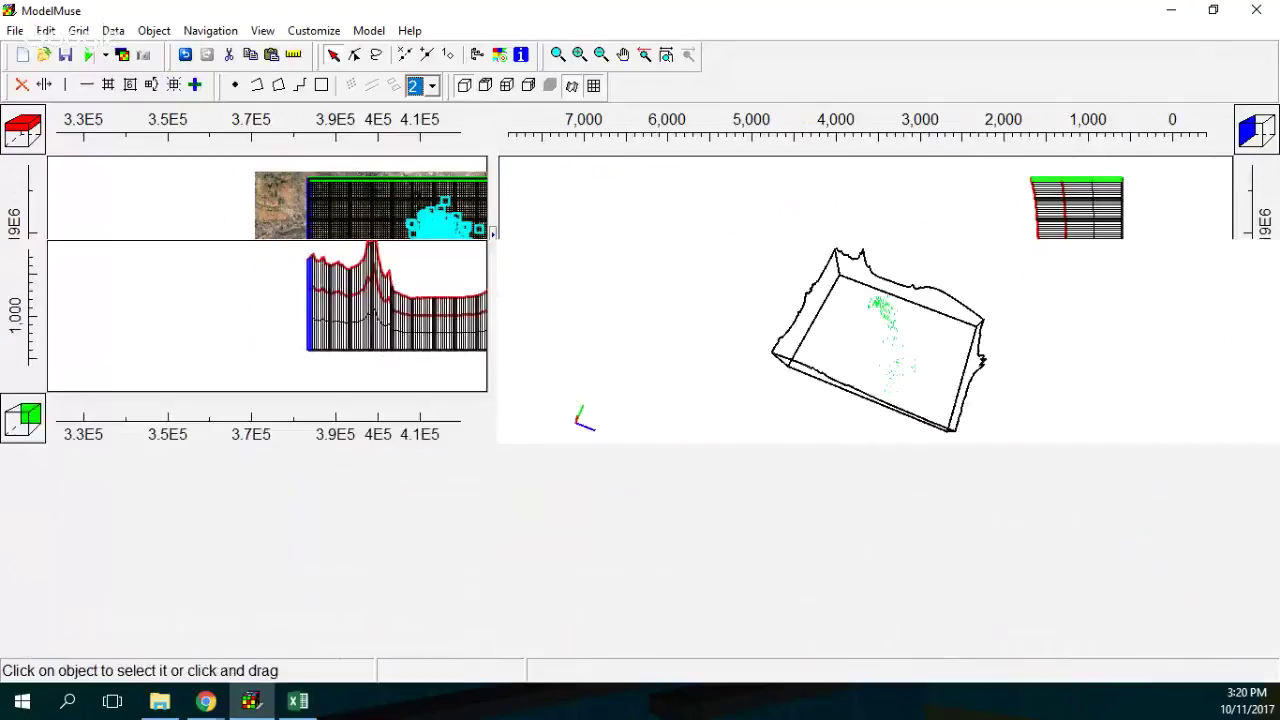
pyautogui.moveTo(888, 447); pyautogui.dragTo(890, 430)
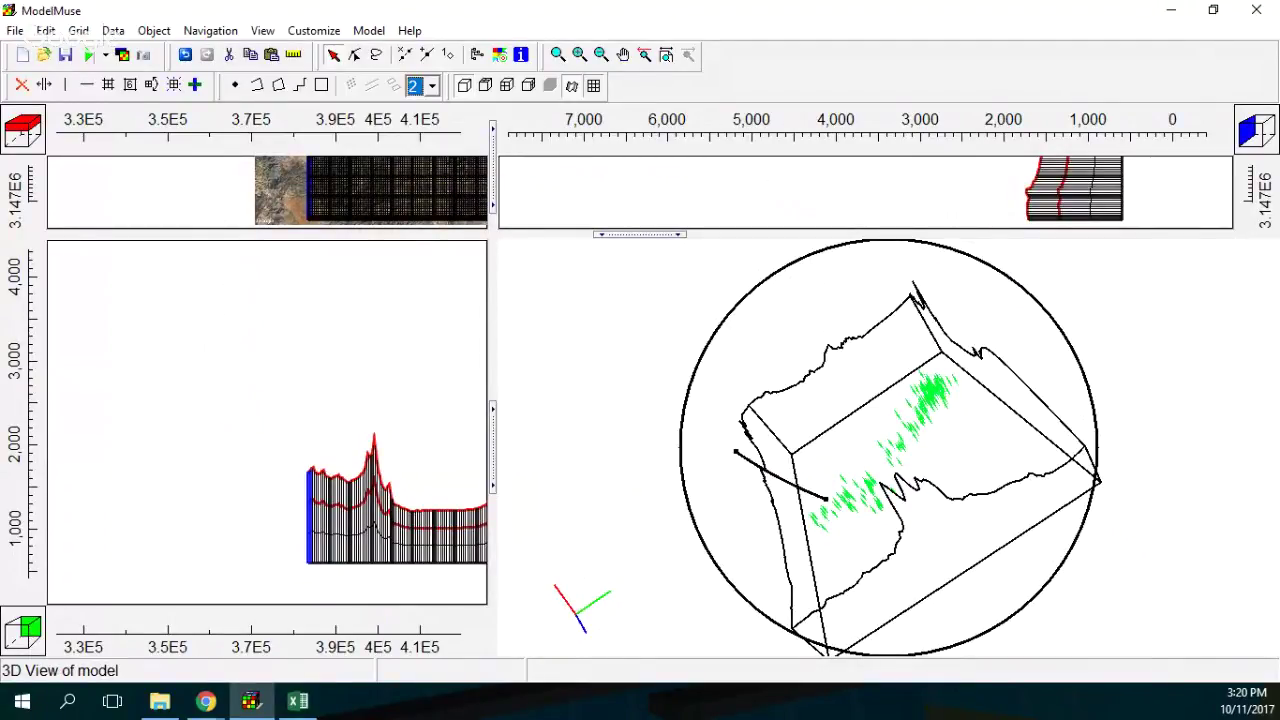
pyautogui.moveTo(826, 497); pyautogui.dragTo(815, 490)
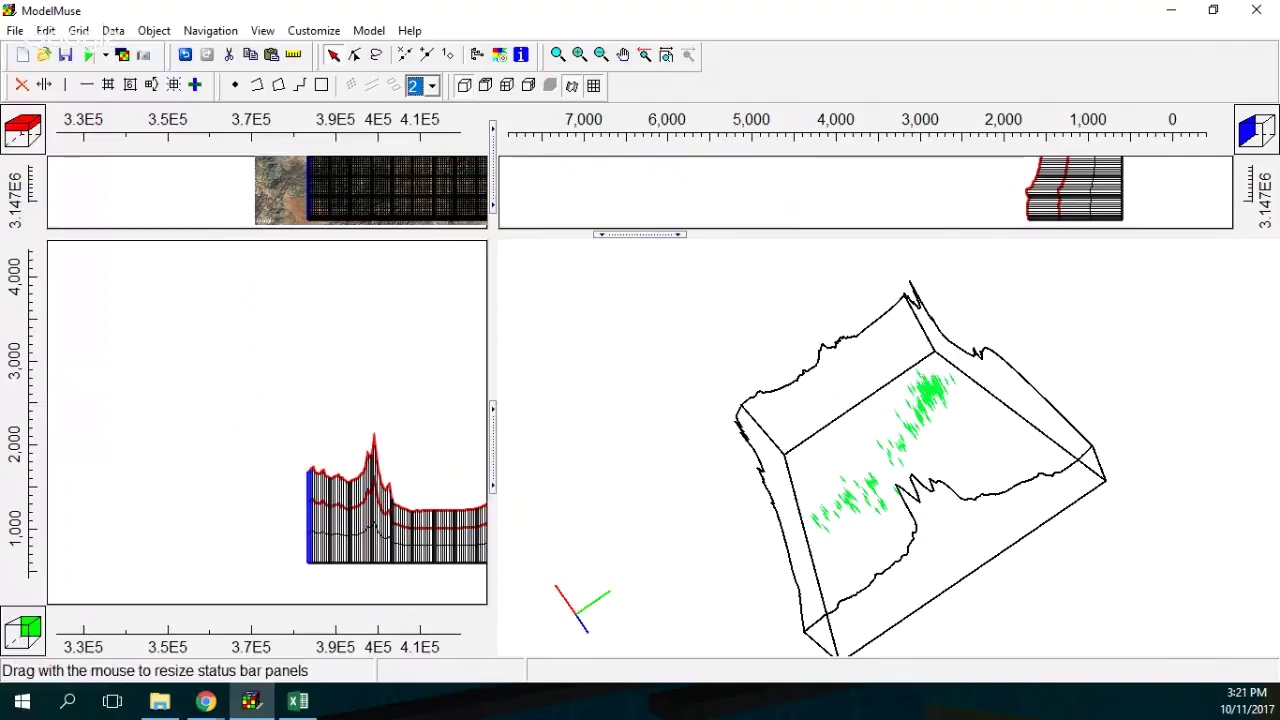
pyautogui.click(68, 701)
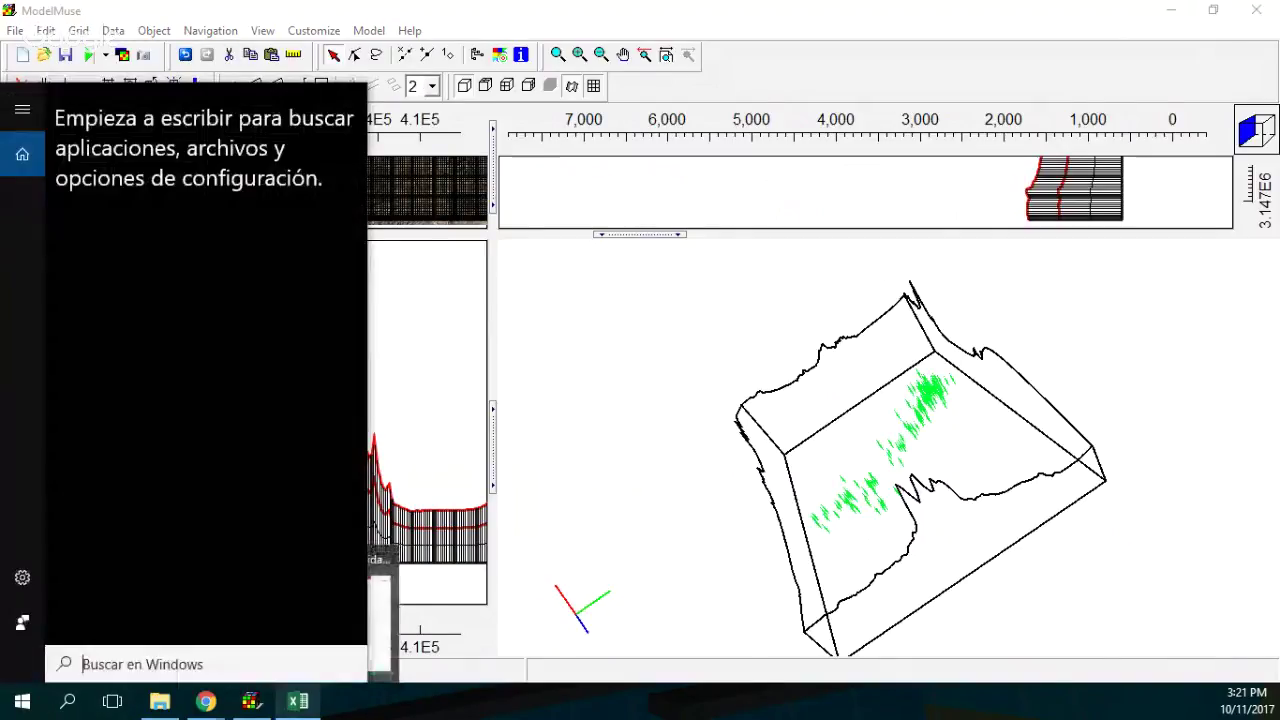
# Launch Notepad++ from the Windows search and start a new empty document.
pyautogui.write('n')
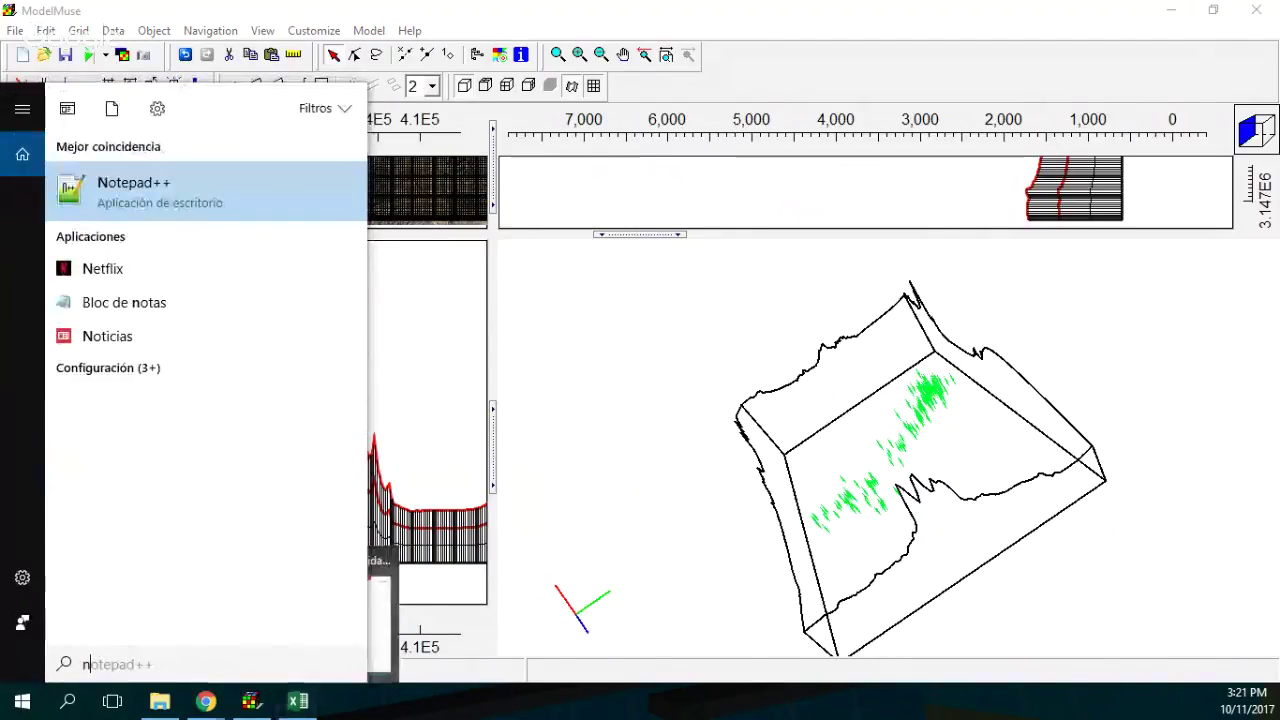
pyautogui.press('Return')
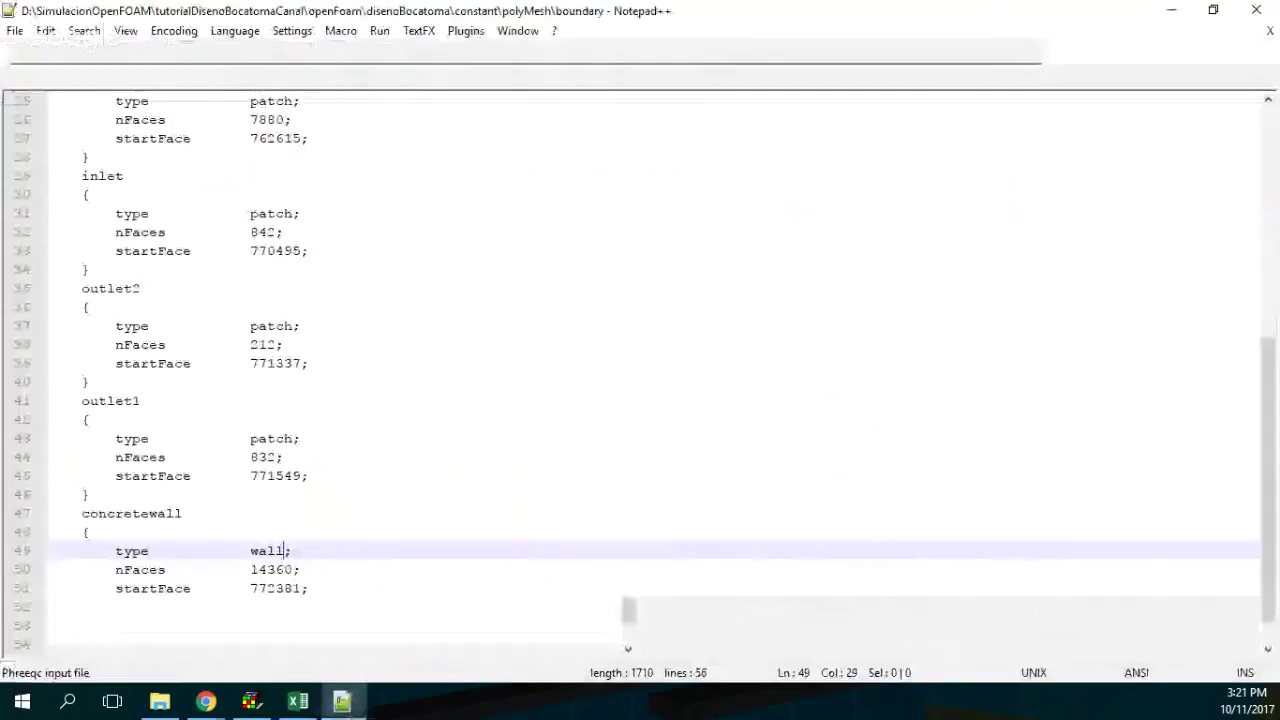
pyautogui.hotkey('ctrl', 'n')
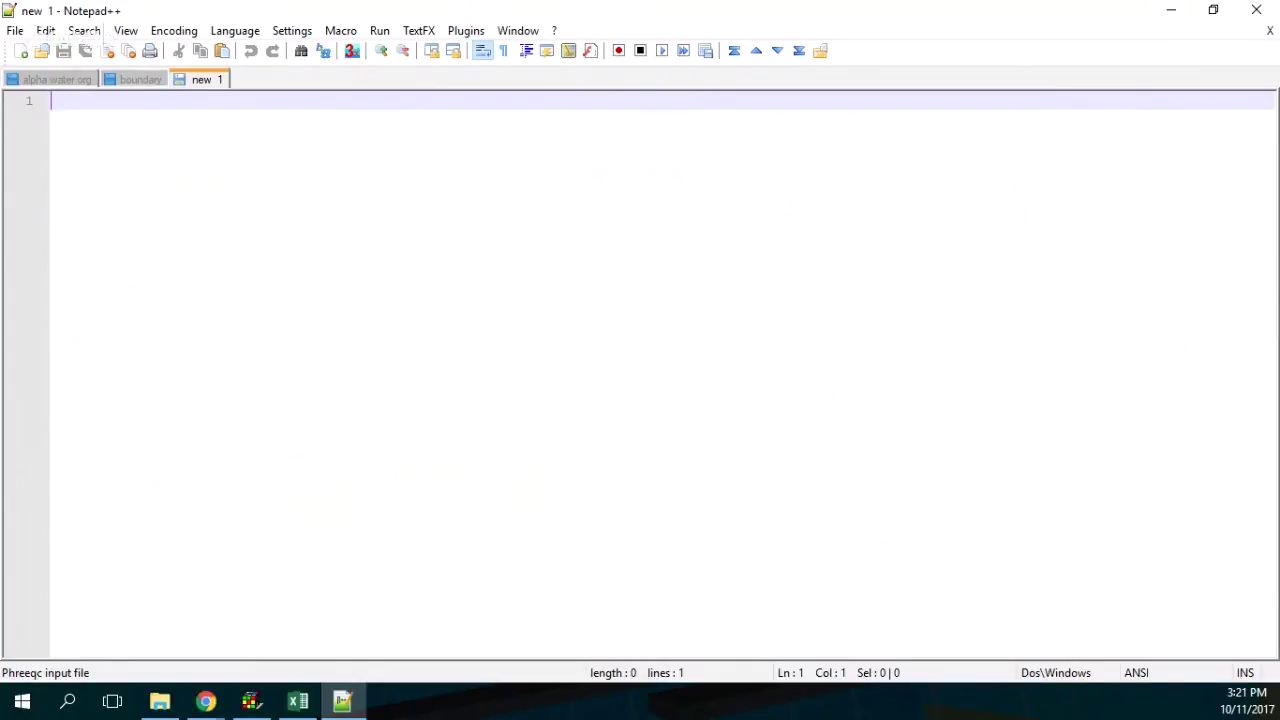
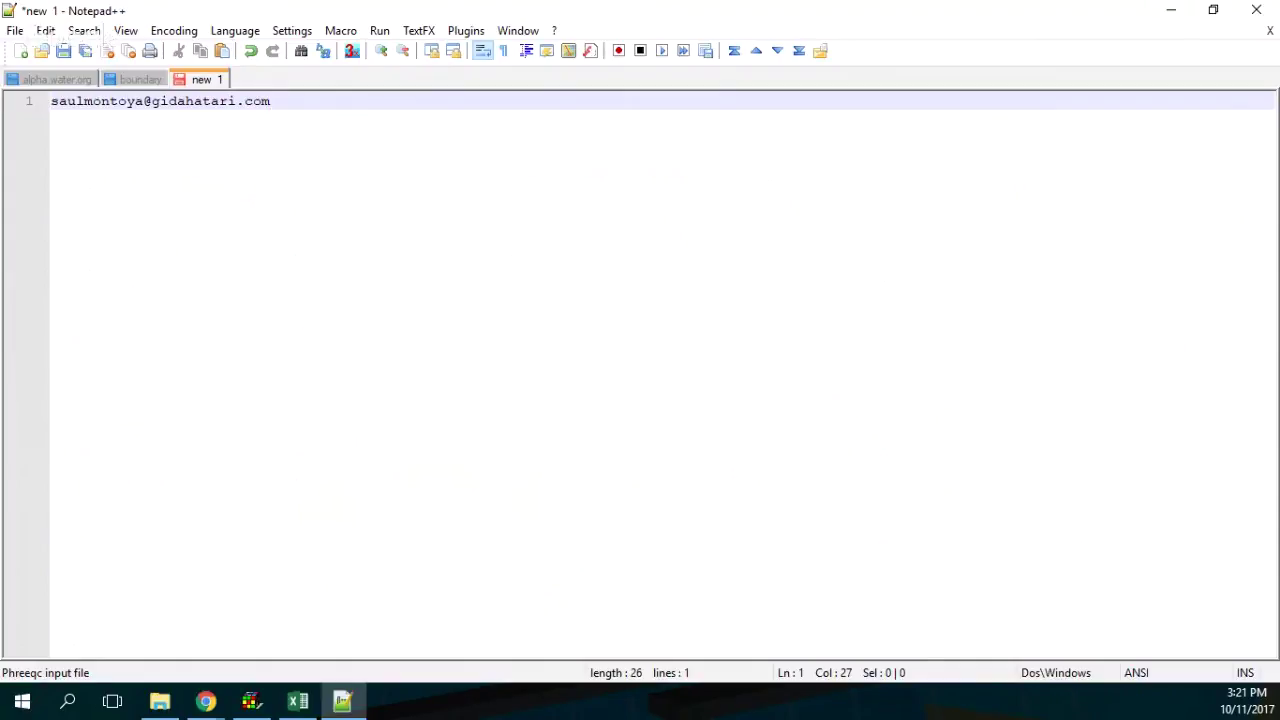
# Type the contact's e-mail address into the new document and zoom in on the text.
pyautogui.press('ctrl+KP_Add')
pyautogui.press('ctrl+KP_Add')
pyautogui.press('ctrl+KP_Add')
pyautogui.press('ctrl+KP_Add')
pyautogui.press('ctrl+KP_Add')
pyautogui.press('ctrl+KP_Add')
pyautogui.press('ctrl+KP_Add')
pyautogui.press('ctrl+KP_Add')
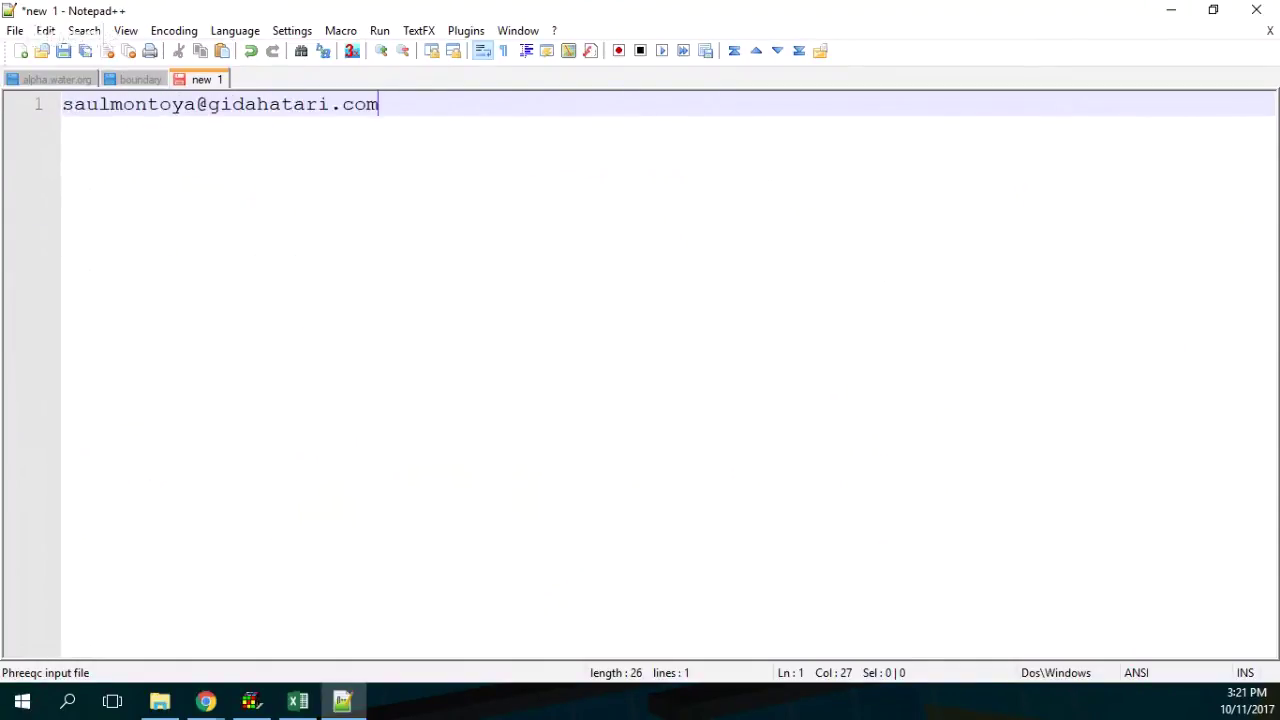